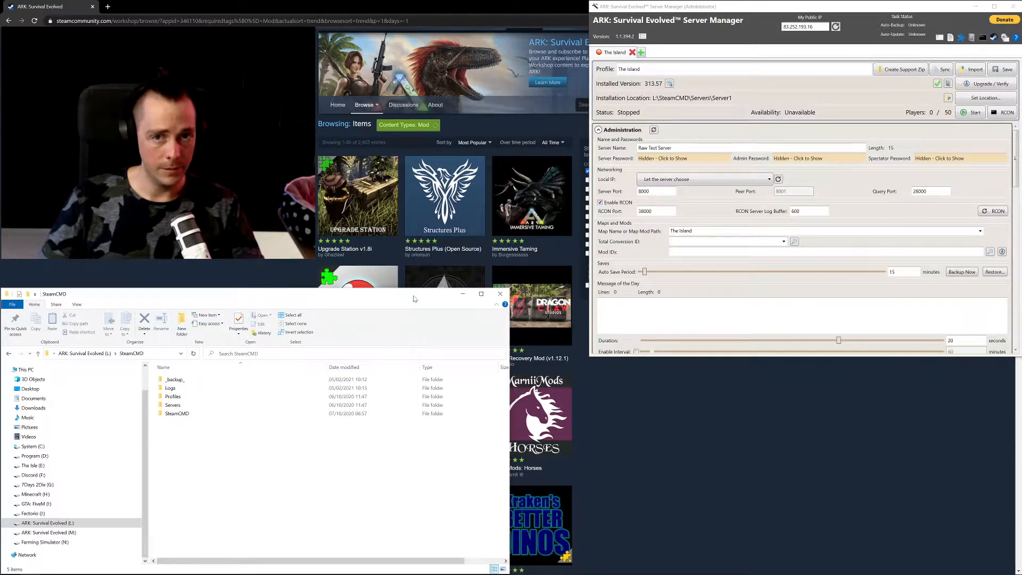
{"action": "left_click", "coordinate": [856, 190]}
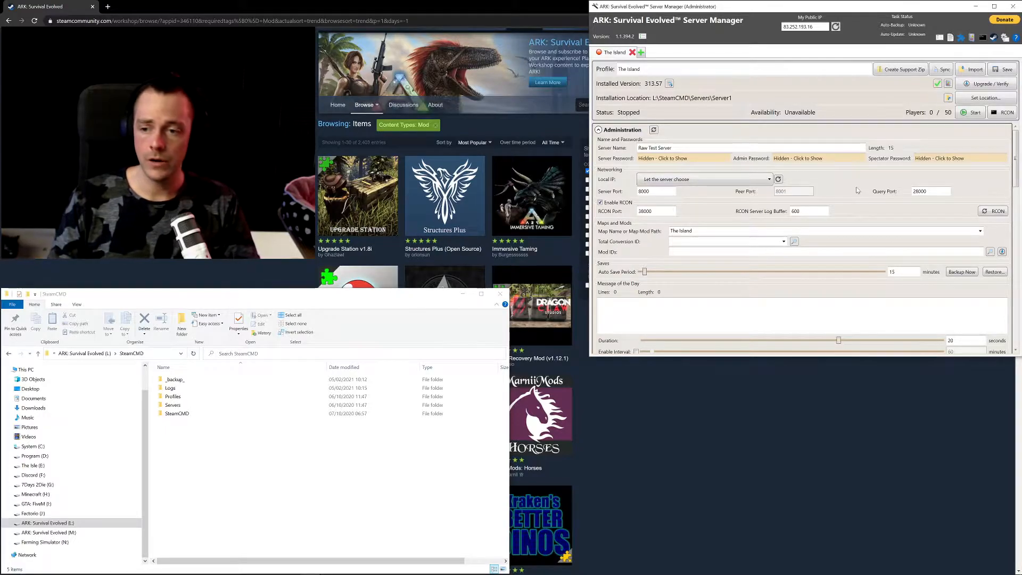
{"action": "scroll", "coordinate": [856, 190], "scroll_direction": "down", "scroll_amount": 10}
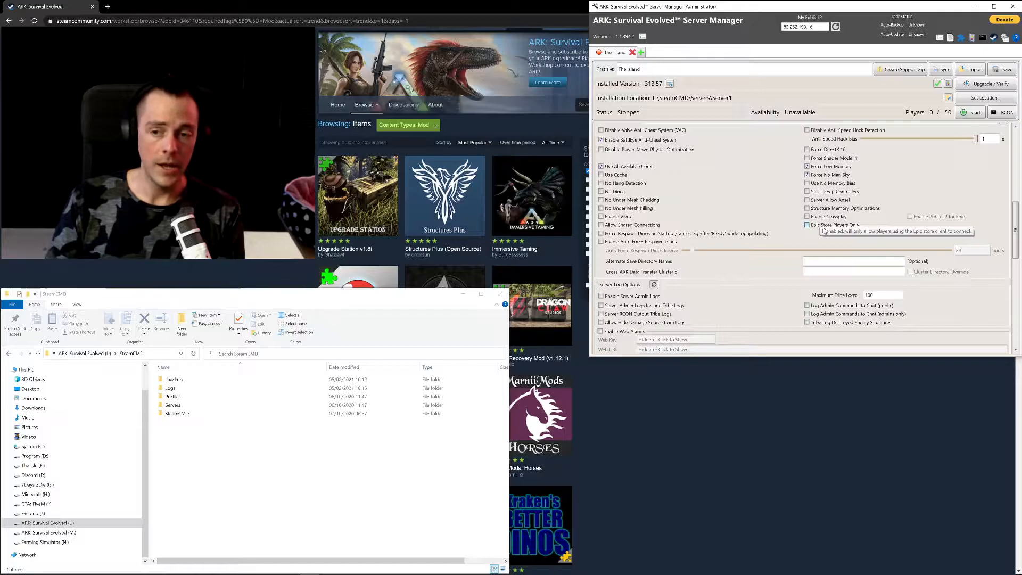
{"action": "scroll", "coordinate": [824, 230], "scroll_direction": "up", "scroll_amount": 3}
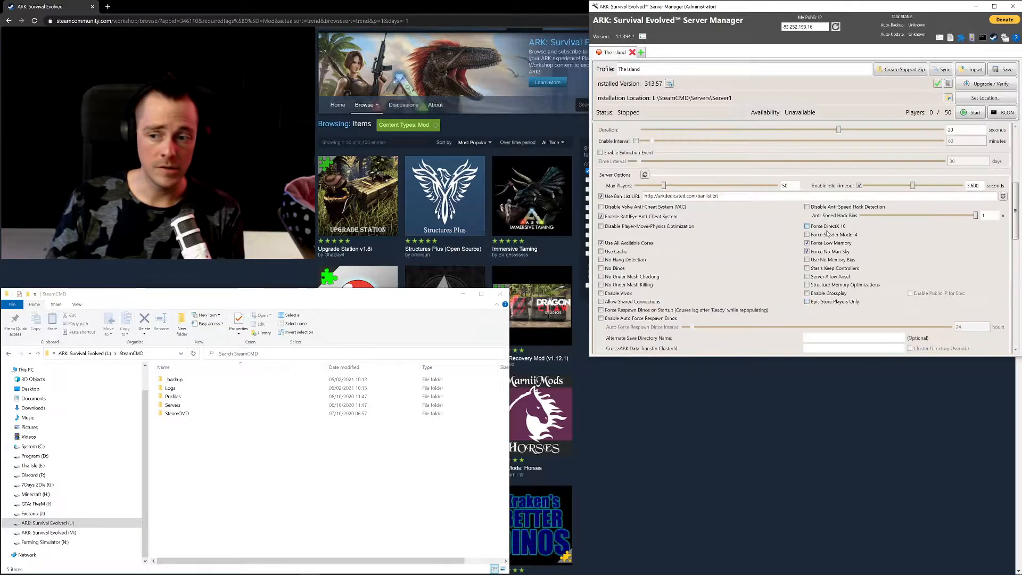
{"action": "scroll", "coordinate": [829, 281], "scroll_direction": "up", "scroll_amount": 6}
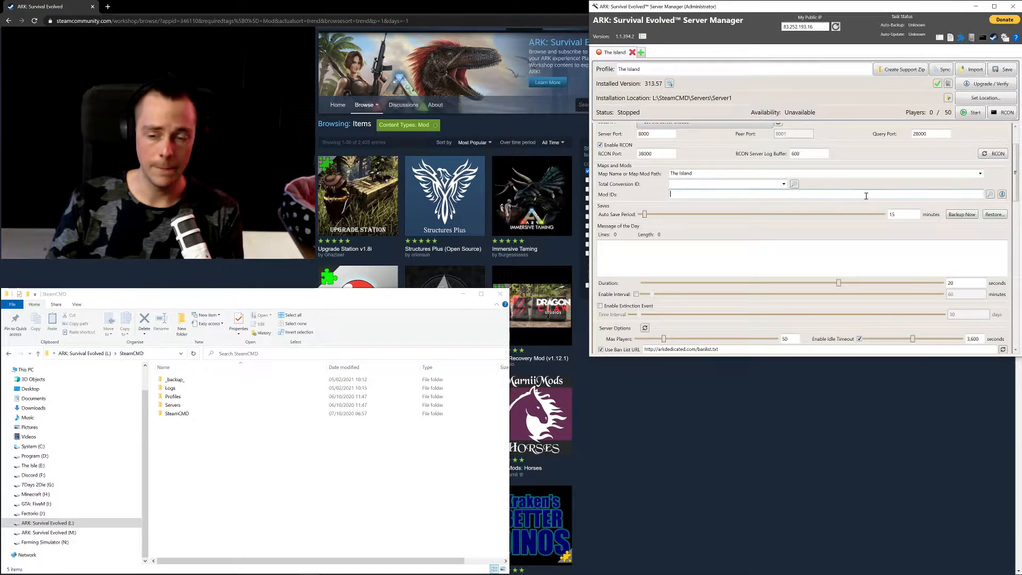
Set the map of The Island server profile to Ragnarok
{"action": "left_click", "coordinate": [866, 196]}
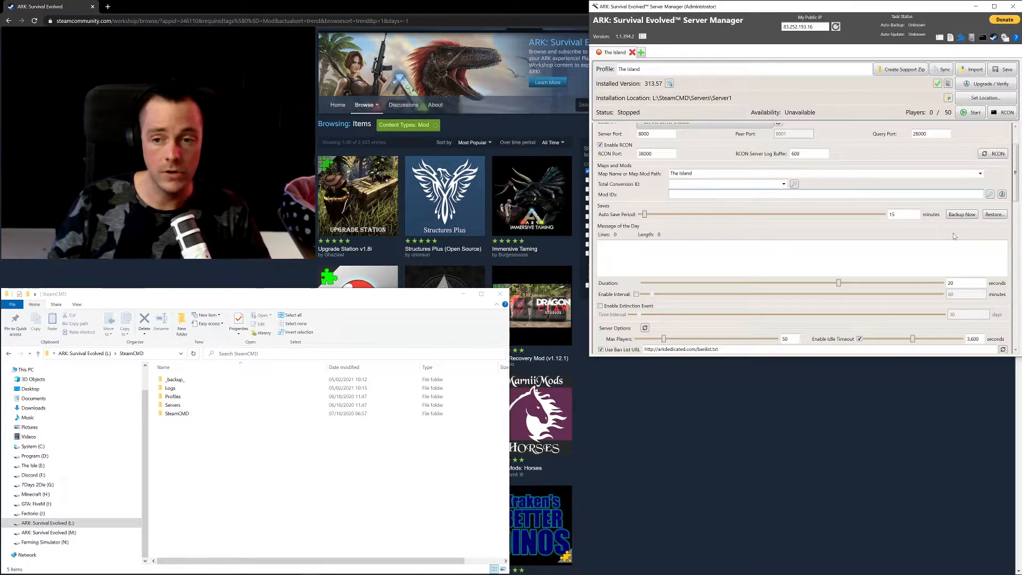
{"action": "scroll", "coordinate": [889, 301], "scroll_direction": "up", "scroll_amount": 2}
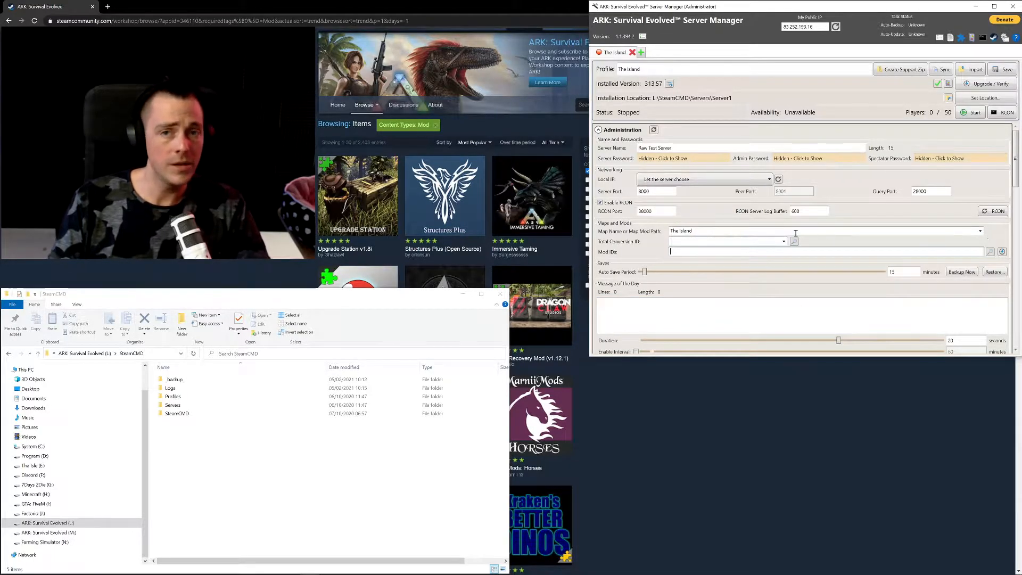
{"action": "left_click", "coordinate": [980, 231]}
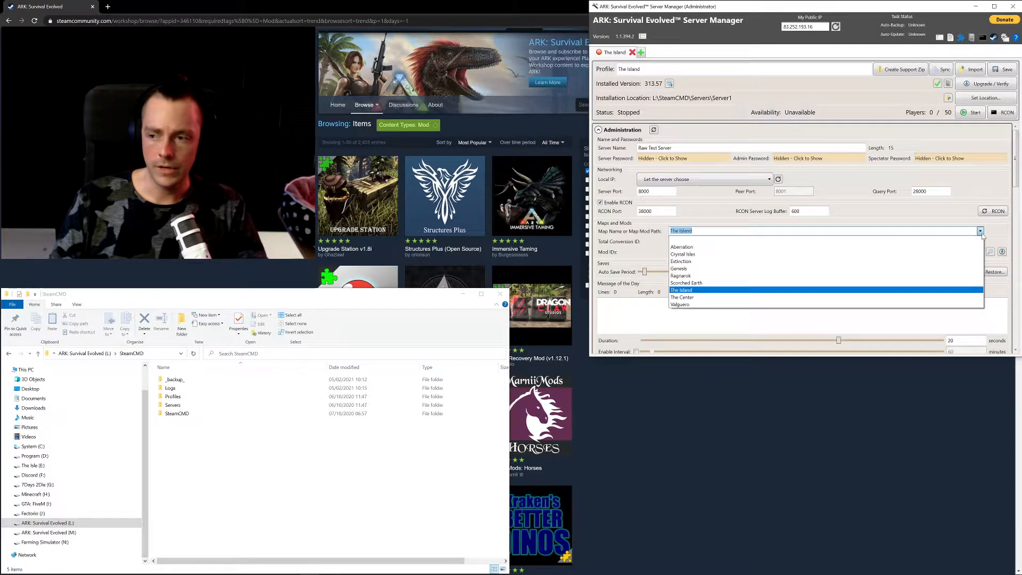
{"action": "left_click", "coordinate": [693, 276]}
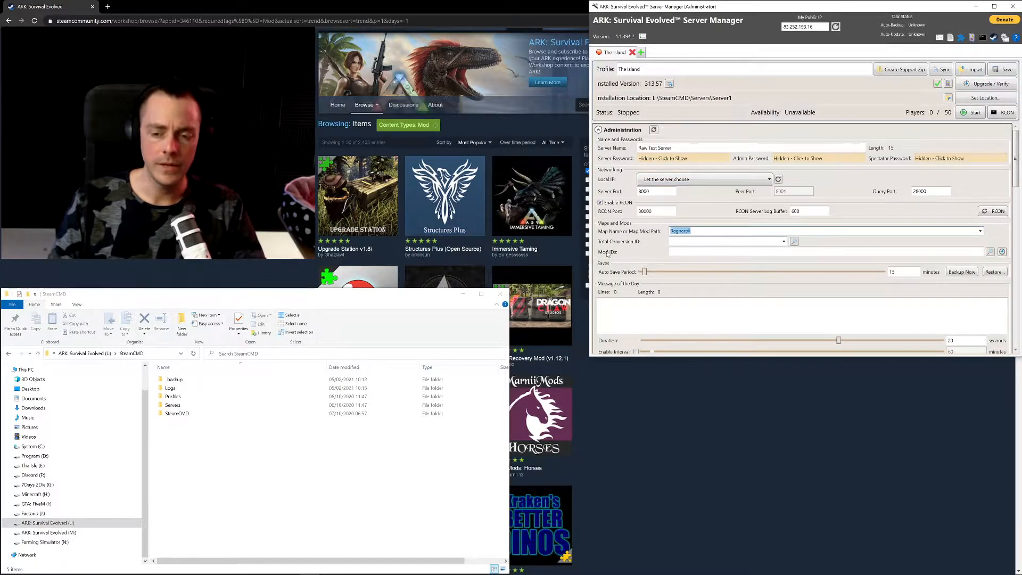
{"action": "left_click", "coordinate": [689, 251]}
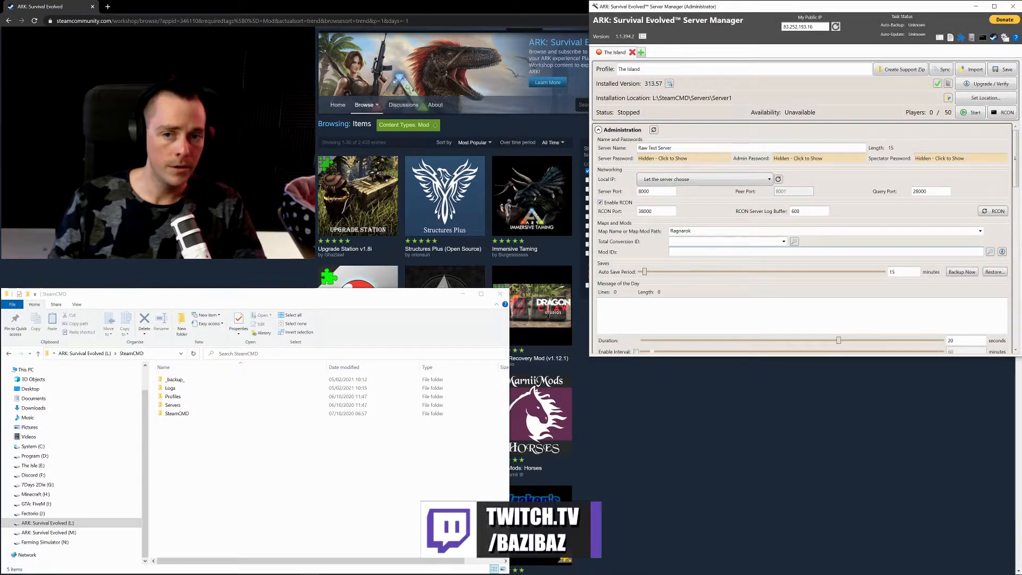
Switch to the browser and search the ARK: Survival Evolved Workshop mods for "eco"
{"action": "left_click", "coordinate": [256, 197]}
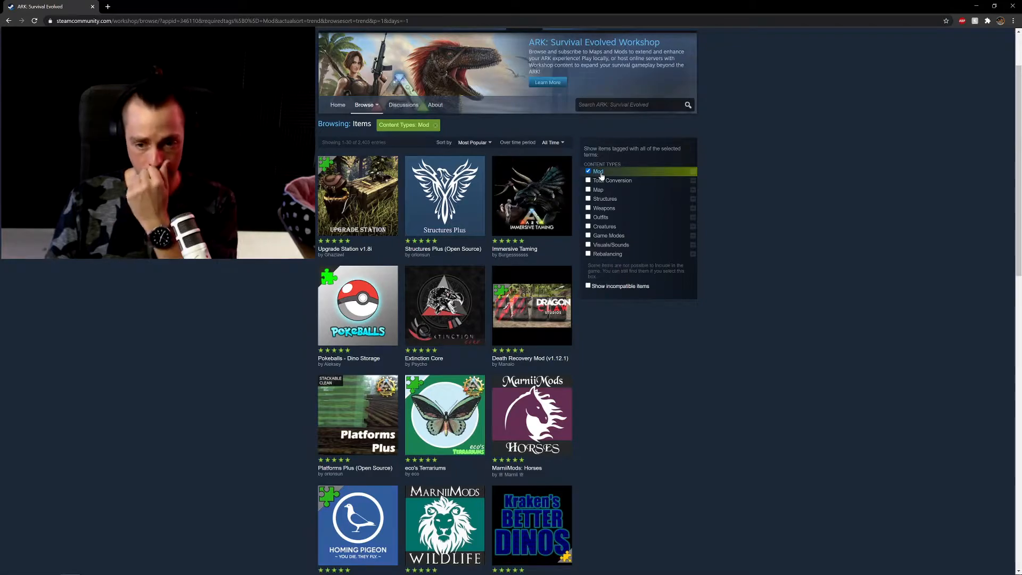
{"action": "left_click", "coordinate": [490, 143]}
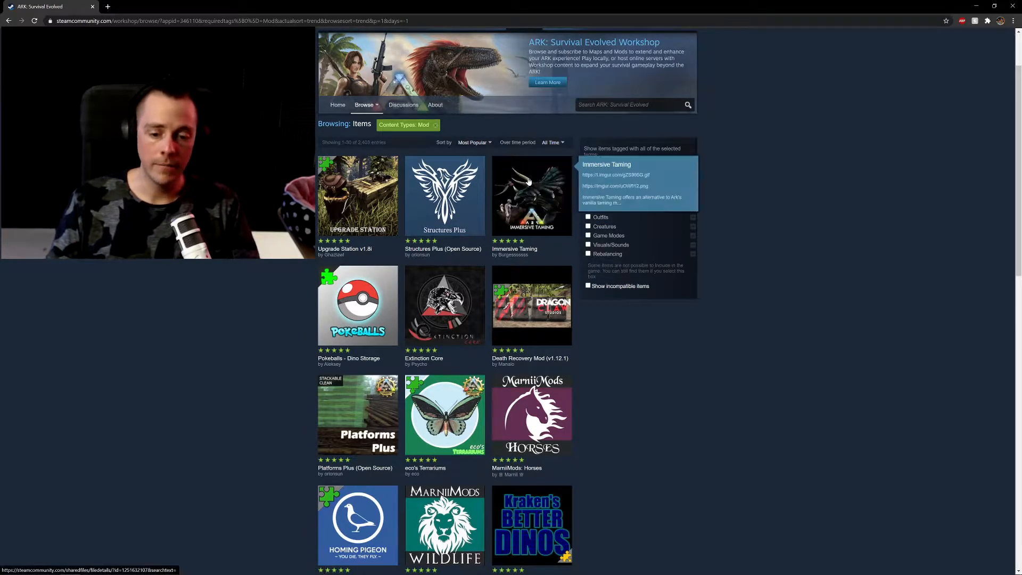
{"action": "left_click", "coordinate": [617, 107]}
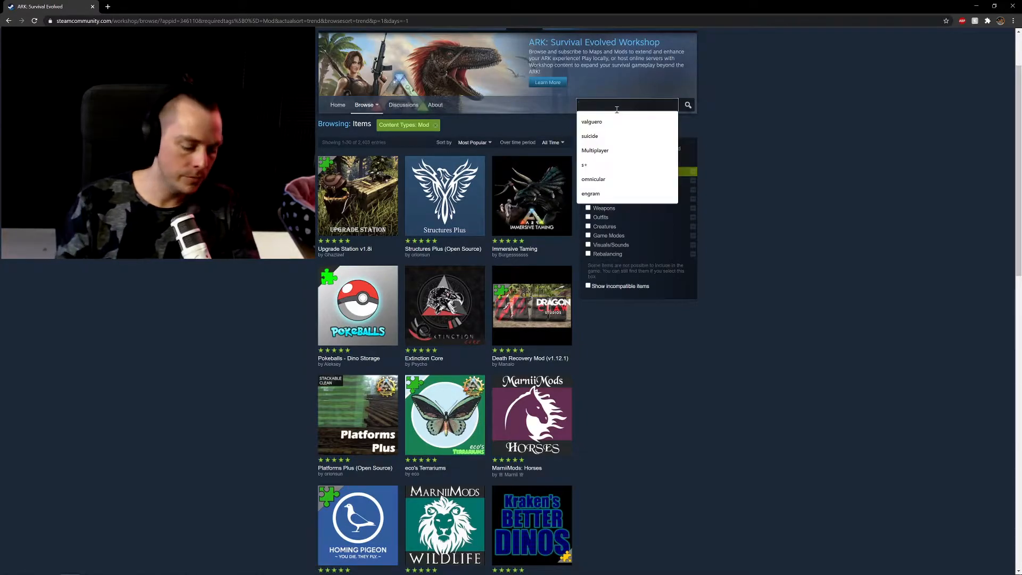
{"action": "type", "text": "eco"}
{"action": "key", "text": "Return"}
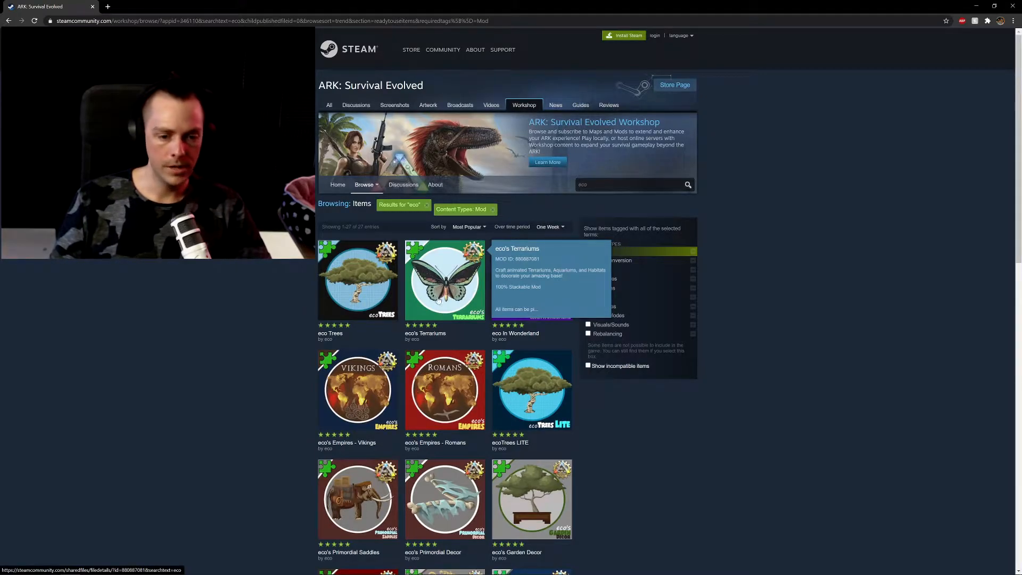
Open the eco Trees mod page and copy its mod ID 670764308 from the page address
{"action": "left_click", "coordinate": [361, 272]}
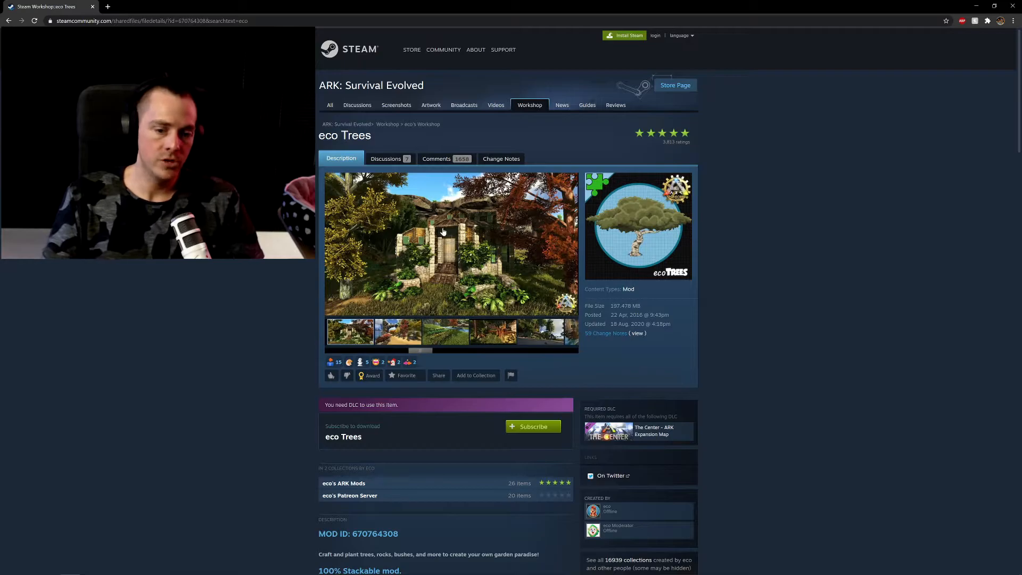
{"action": "scroll", "coordinate": [408, 294], "scroll_direction": "down", "scroll_amount": 1}
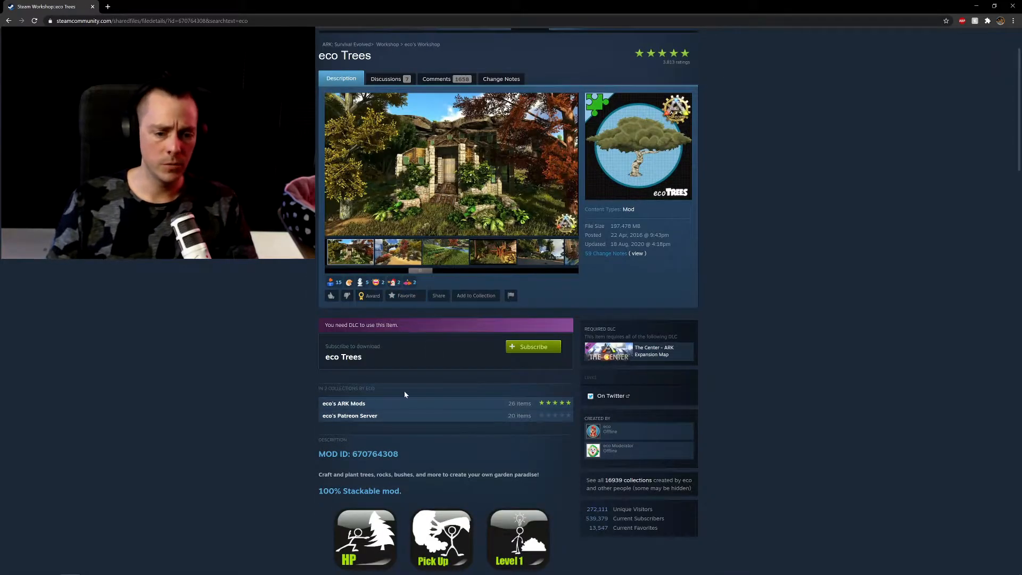
{"action": "double_click", "coordinate": [354, 455]}
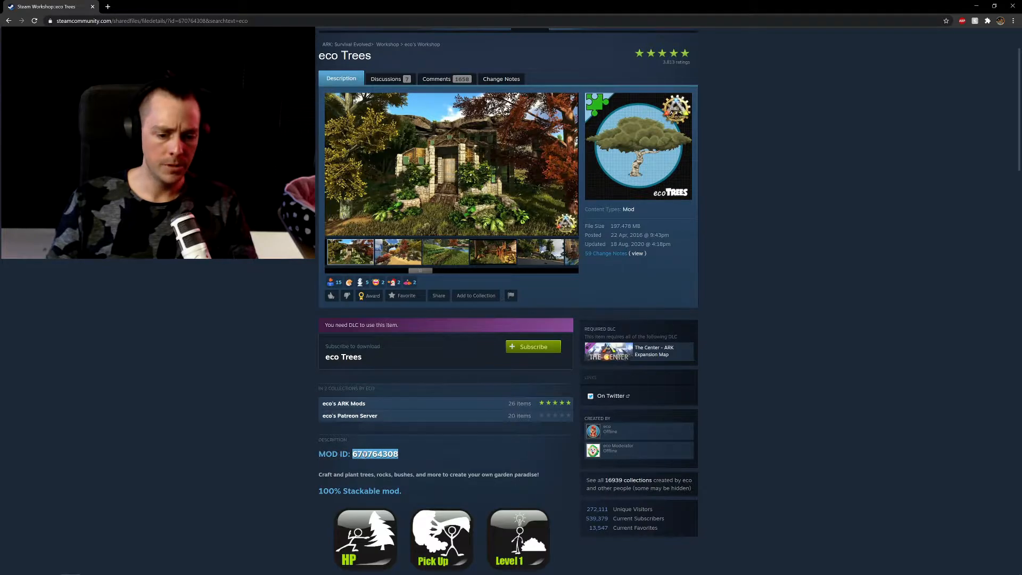
{"action": "scroll", "coordinate": [404, 415], "scroll_direction": "down", "scroll_amount": 12}
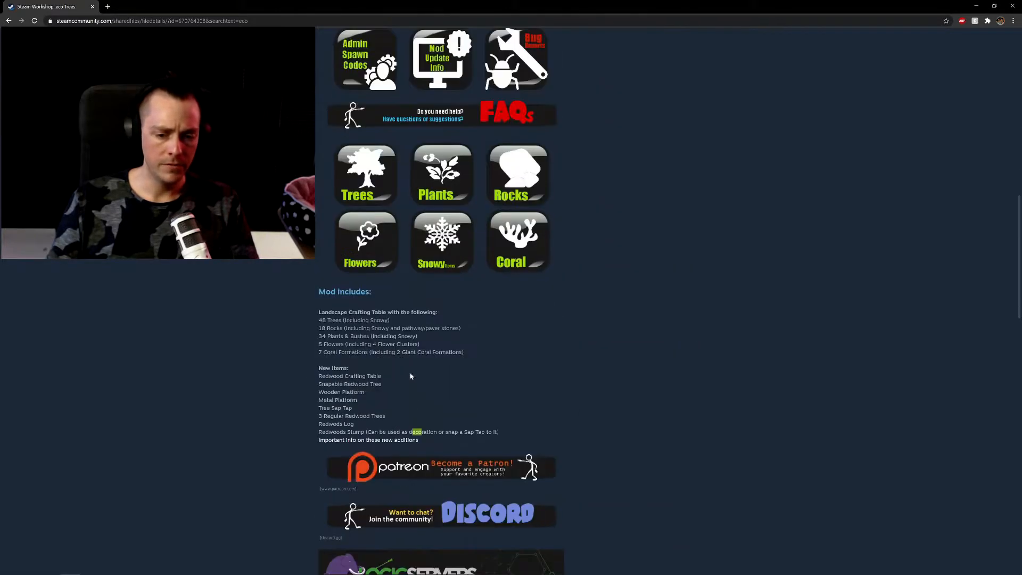
{"action": "scroll", "coordinate": [287, 364], "scroll_direction": "up", "scroll_amount": 8}
{"action": "left_click_drag", "start_coordinate": [249, 21], "coordinate": [65, 22]}
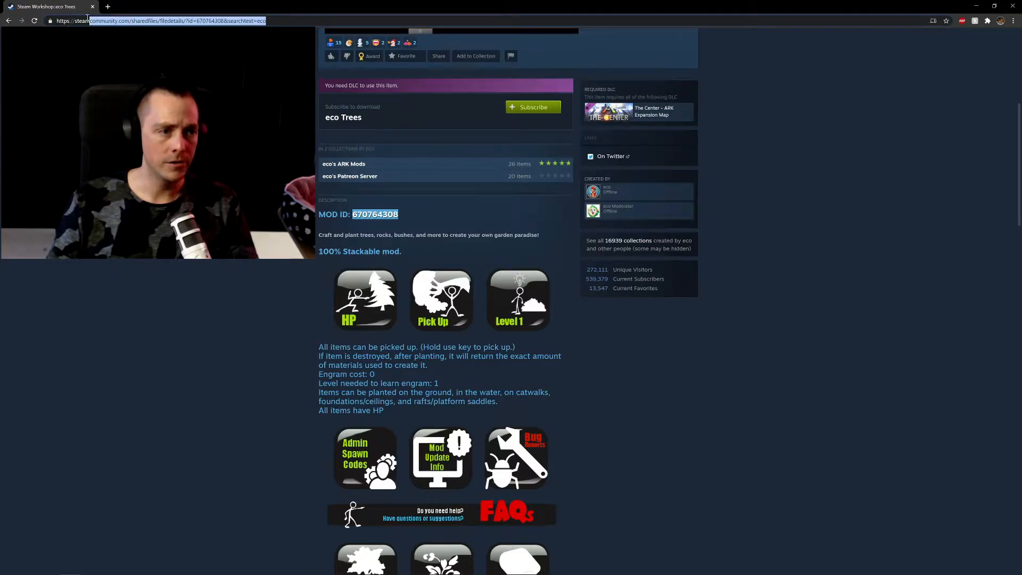
{"action": "left_click", "coordinate": [186, 22]}
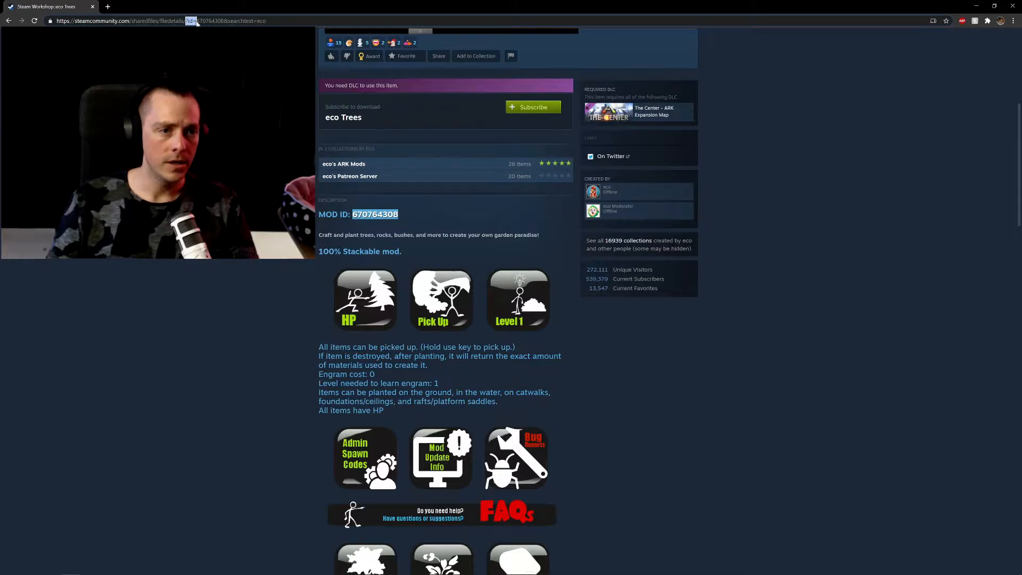
{"action": "left_click_drag", "start_coordinate": [198, 20], "coordinate": [224, 20]}
{"action": "key", "text": "ctrl+c"}
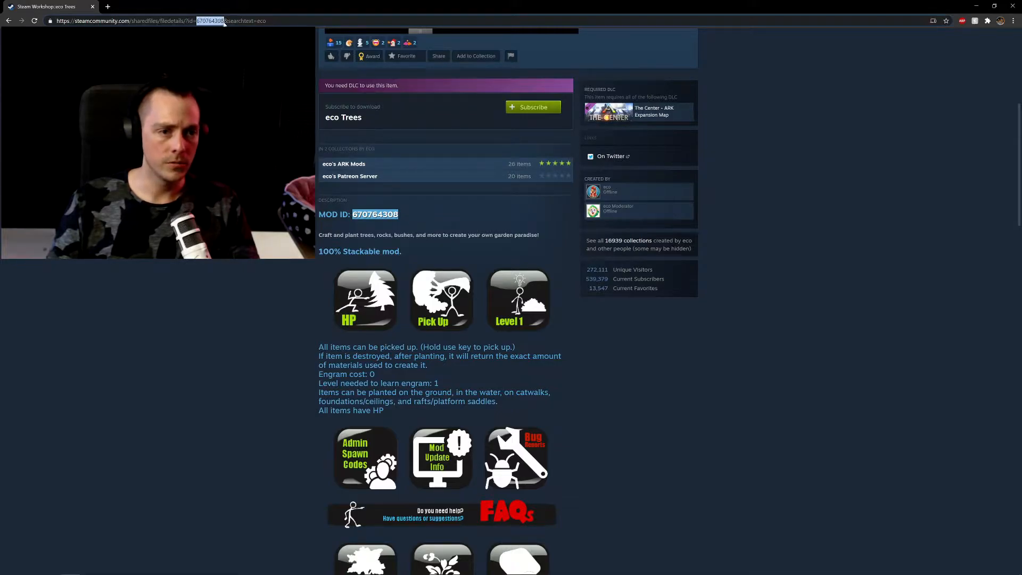
Switch to ARK Server Manager and paste 670764308 into the Mod IDs, followed by a comma
{"action": "key", "text": "alt+Tab"}
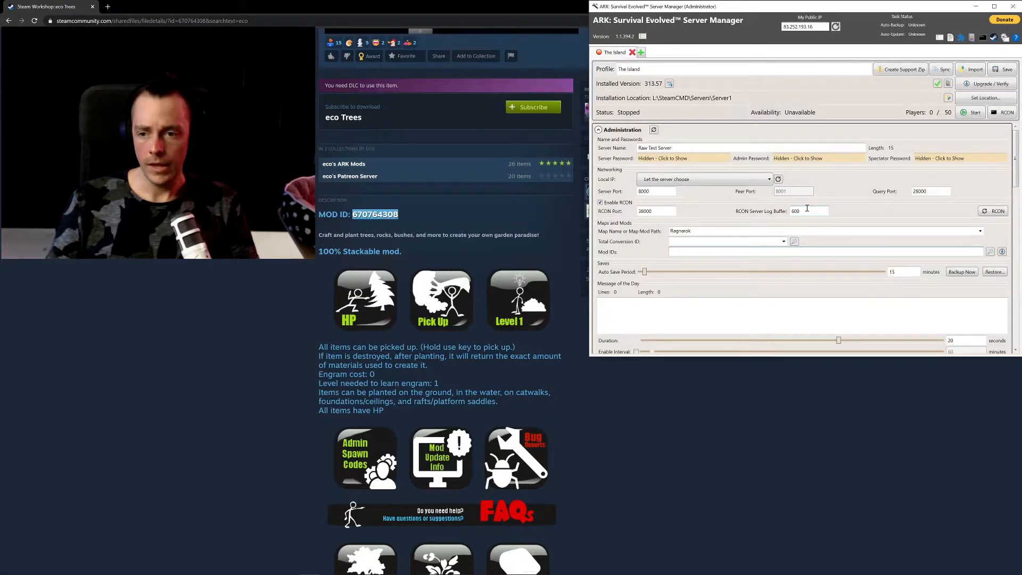
{"action": "left_click", "coordinate": [697, 251]}
{"action": "key", "text": "ctrl+v"}
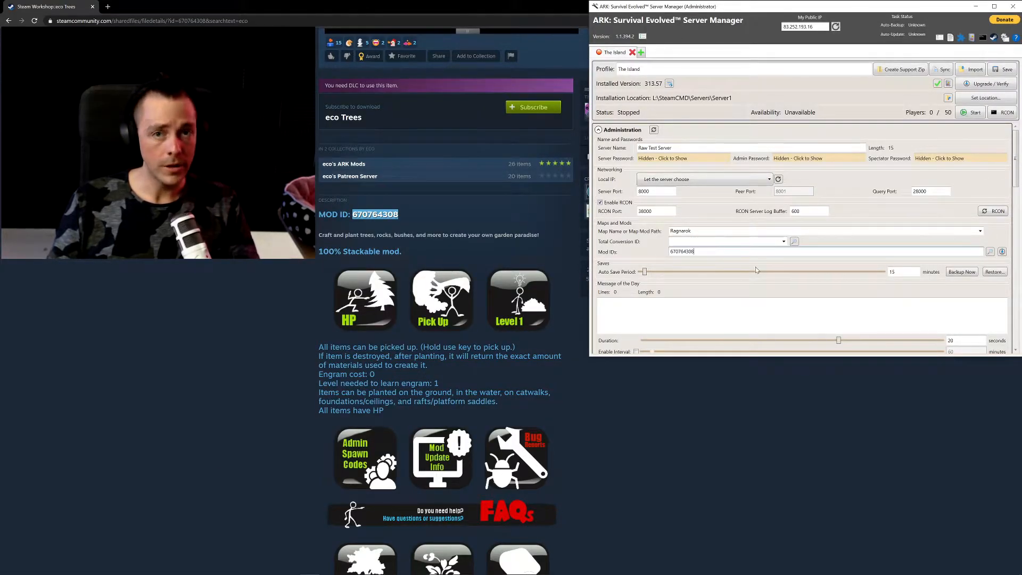
{"action": "type", "text": ","}
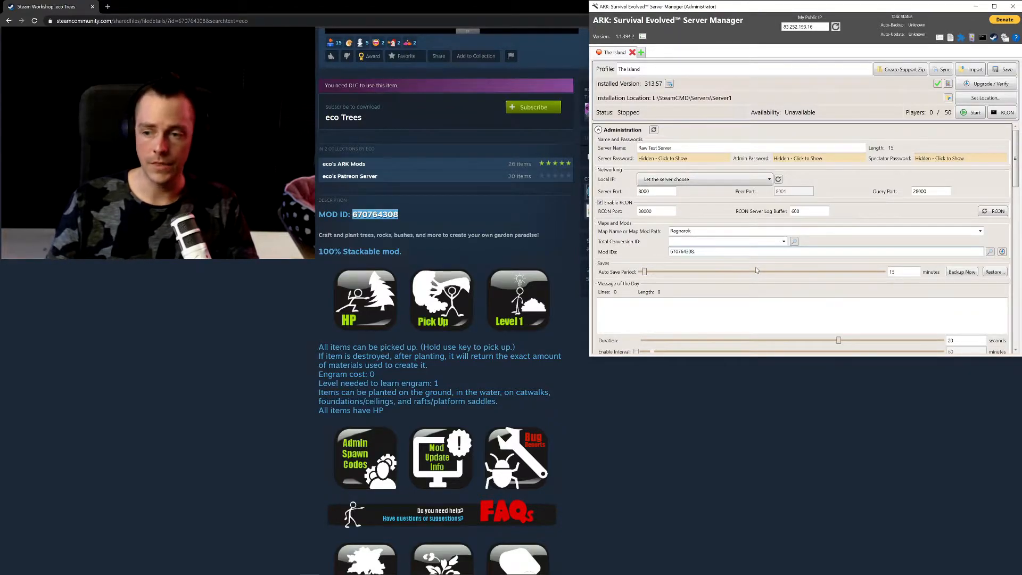
Return to the Workshop results for "eco", open eco's Shoppe Decor and select its mod ID 902548451 in the page address
{"action": "left_click", "coordinate": [430, 246]}
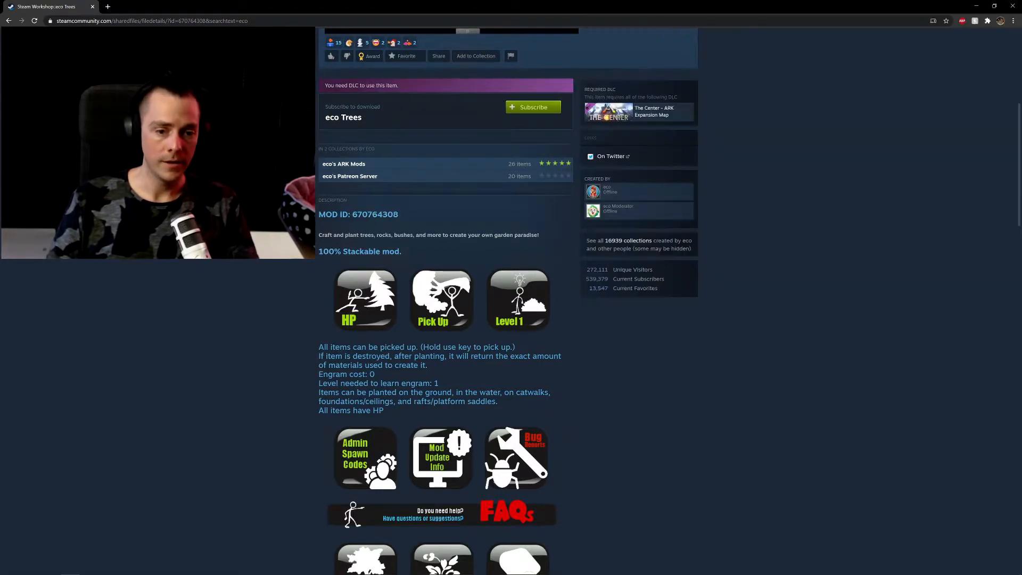
{"action": "key", "text": "alt+Left"}
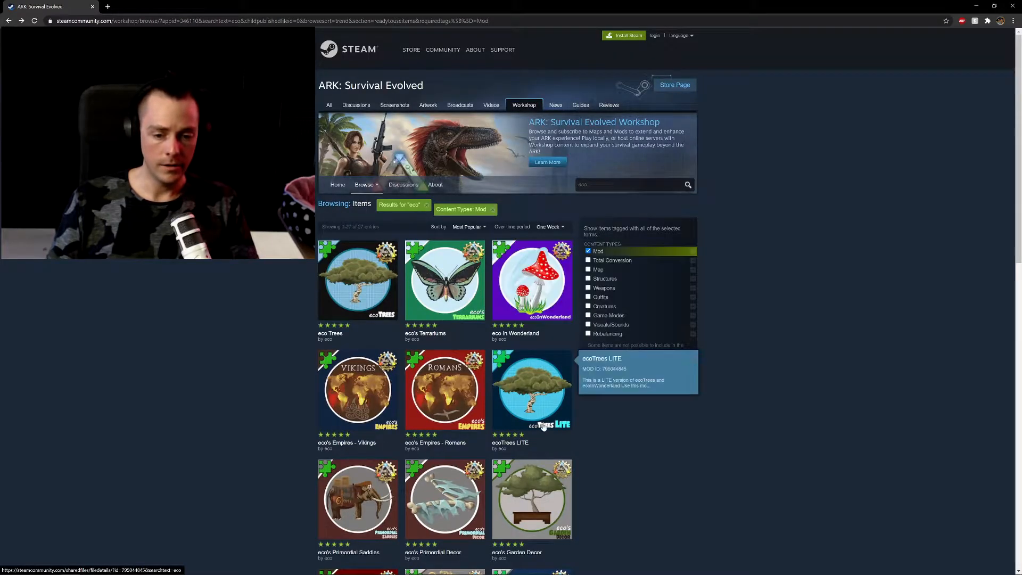
{"action": "scroll", "coordinate": [474, 353], "scroll_direction": "down", "scroll_amount": 3}
{"action": "scroll", "coordinate": [441, 405], "scroll_direction": "down", "scroll_amount": 2}
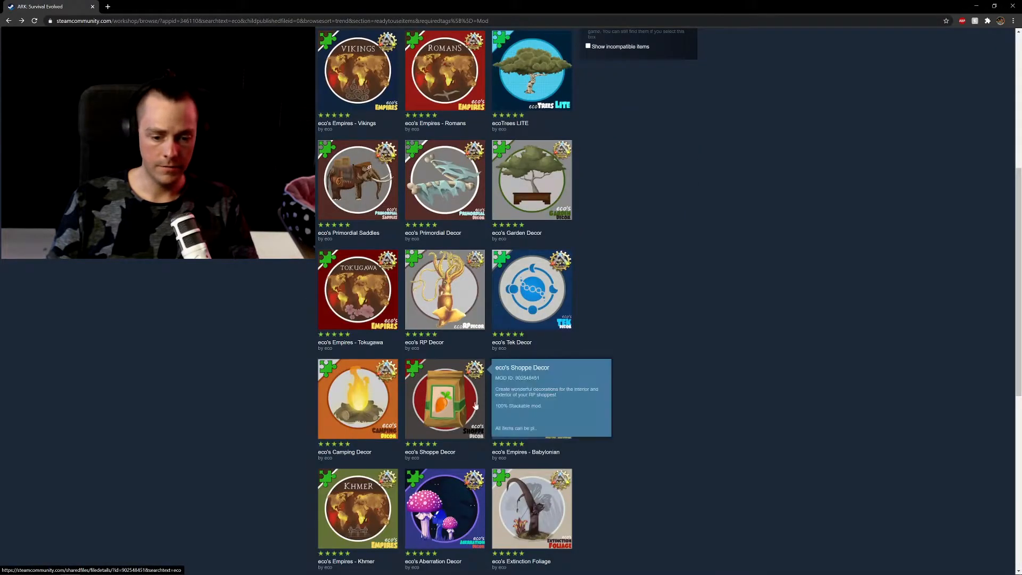
{"action": "left_click", "coordinate": [435, 401]}
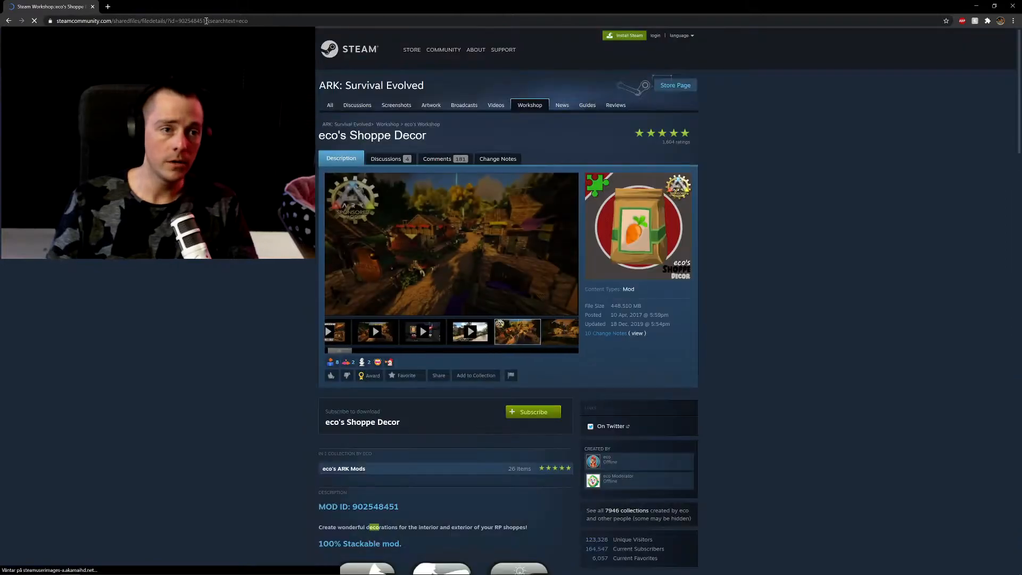
{"action": "left_click_drag", "start_coordinate": [179, 21], "coordinate": [203, 20]}
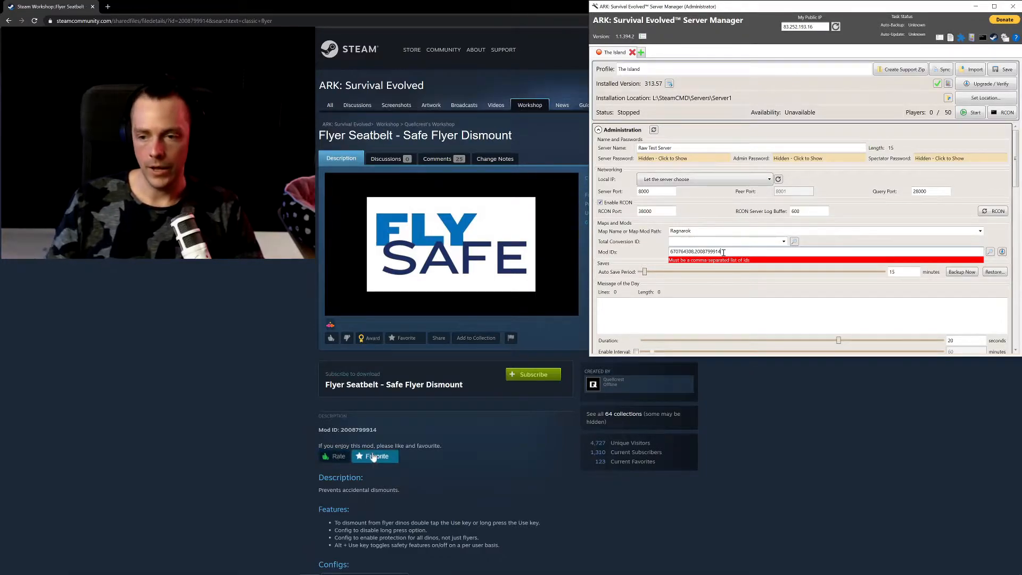
{"action": "key", "text": "BackSpace"}
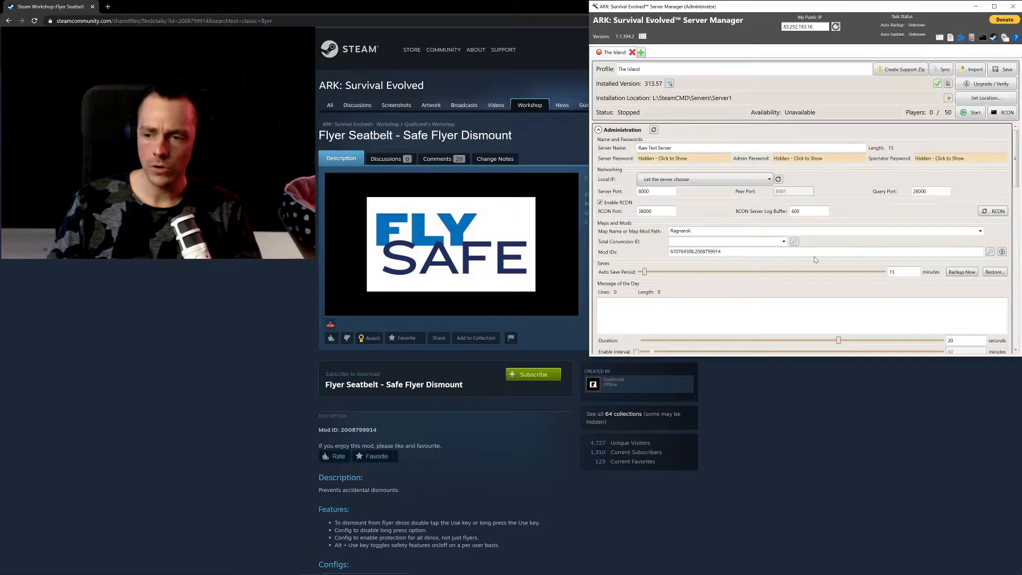
{"action": "left_click", "coordinate": [1002, 252]}
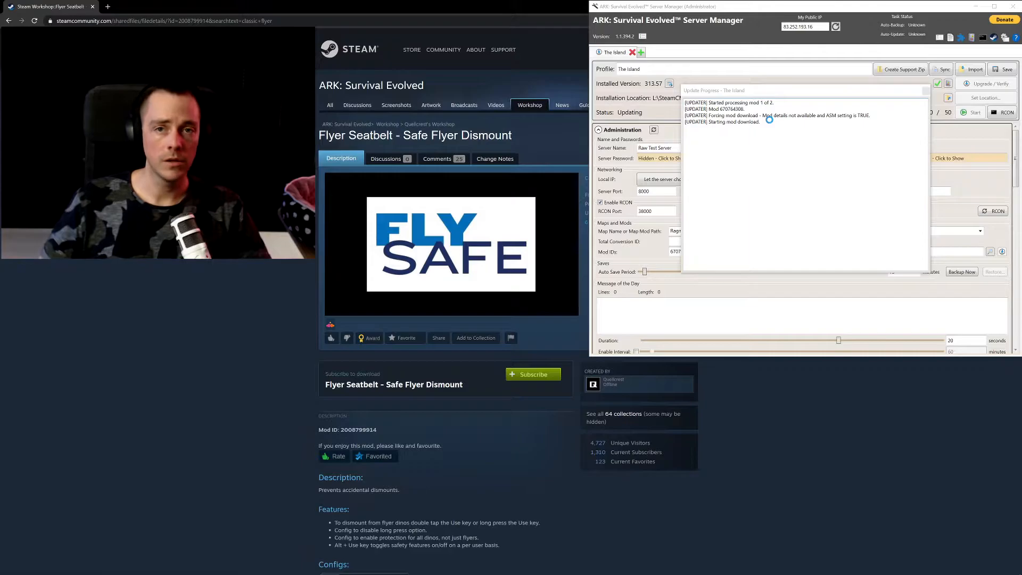
{"action": "left_click", "coordinate": [926, 93]}
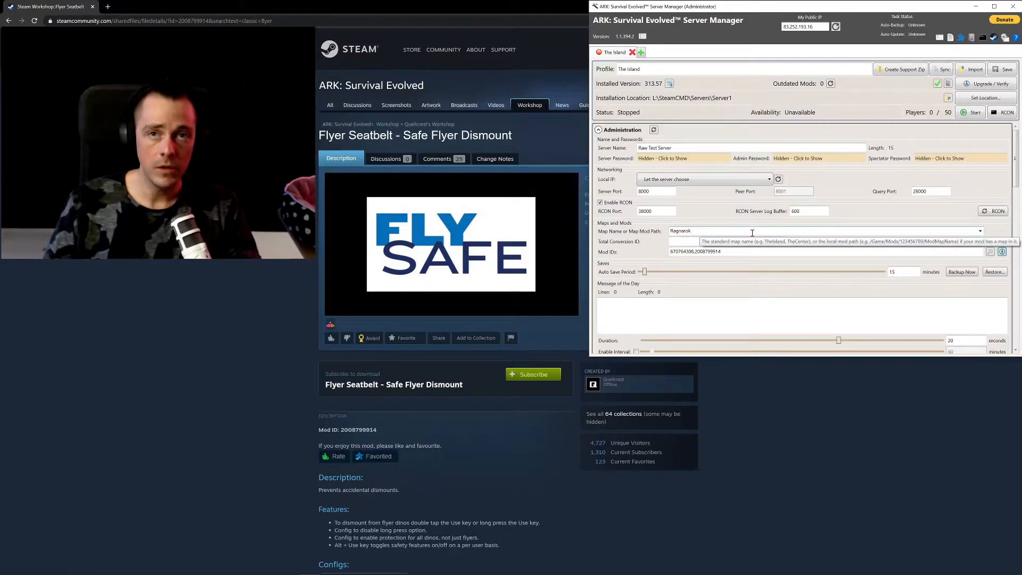
{"action": "left_click", "coordinate": [373, 457]}
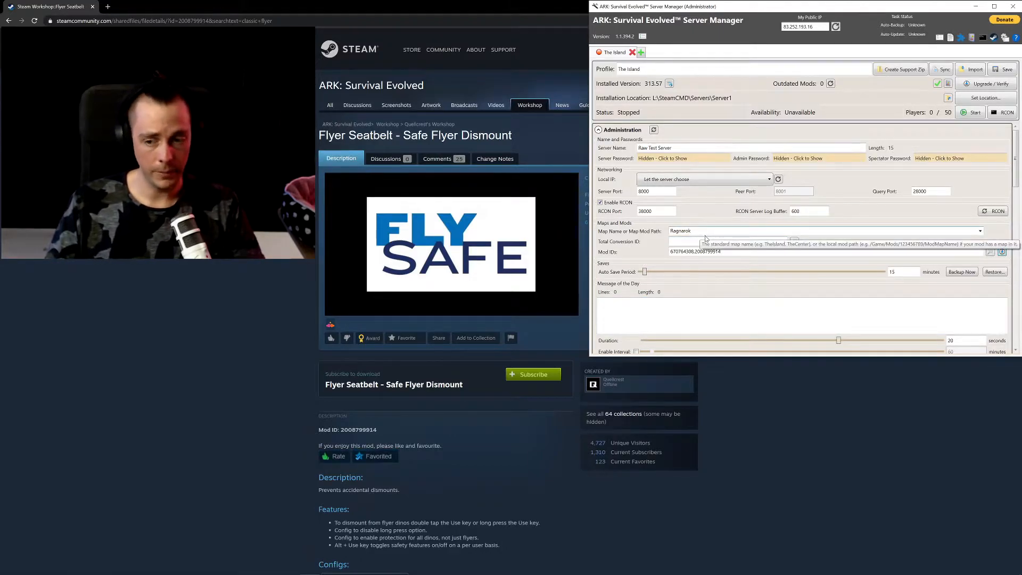
{"action": "left_click_drag", "start_coordinate": [726, 252], "coordinate": [635, 253]}
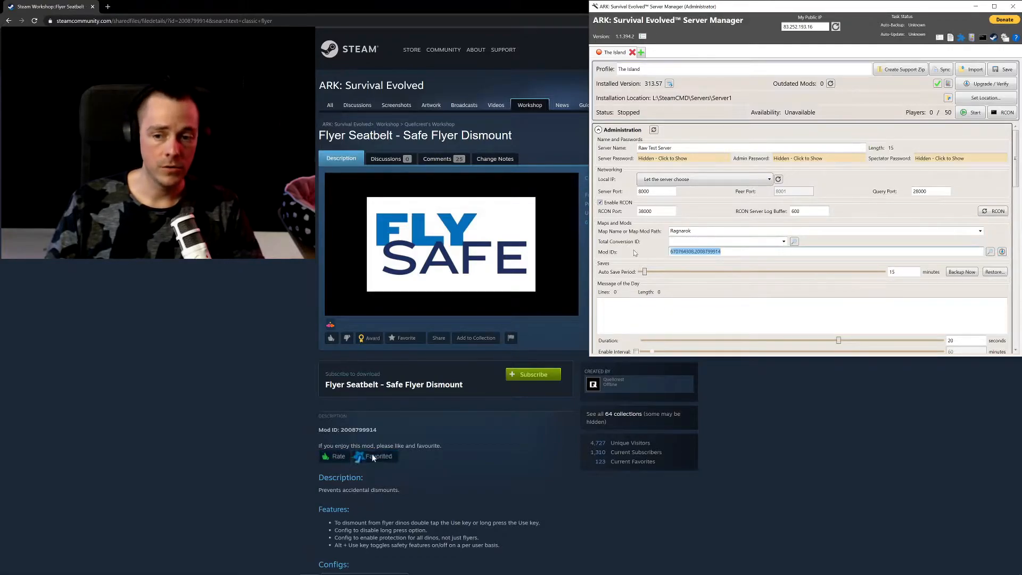
{"action": "scroll", "coordinate": [692, 255], "scroll_direction": "down", "scroll_amount": 1}
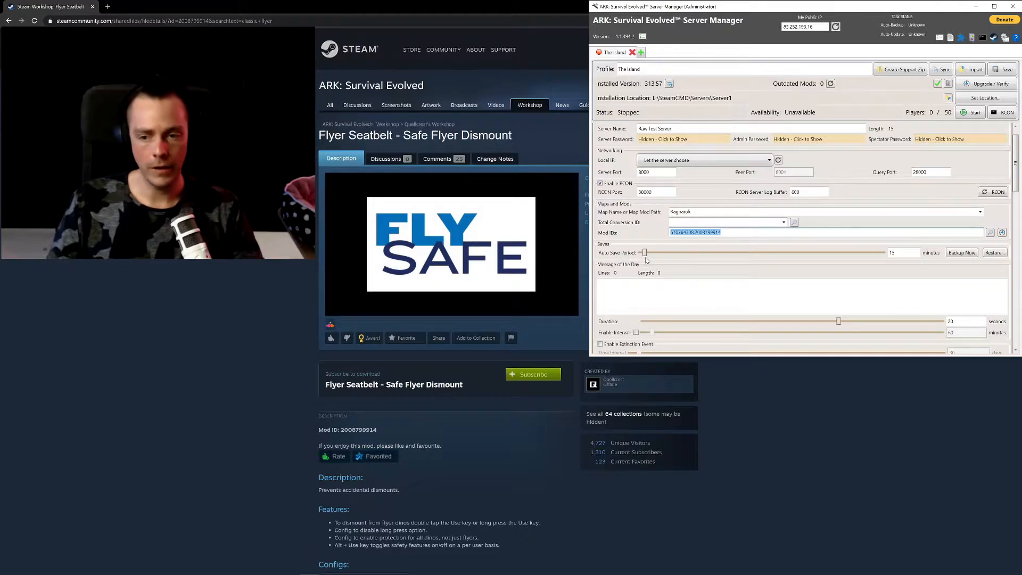
{"action": "scroll", "coordinate": [782, 247], "scroll_direction": "down", "scroll_amount": 2}
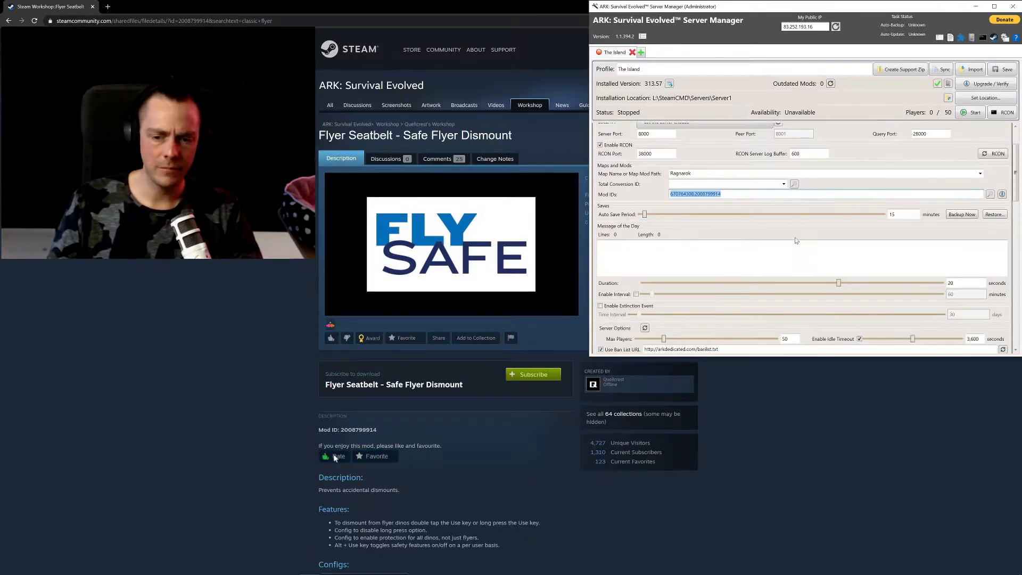
Enable Use Cache in the server options
{"action": "scroll", "coordinate": [793, 232], "scroll_direction": "down", "scroll_amount": 6}
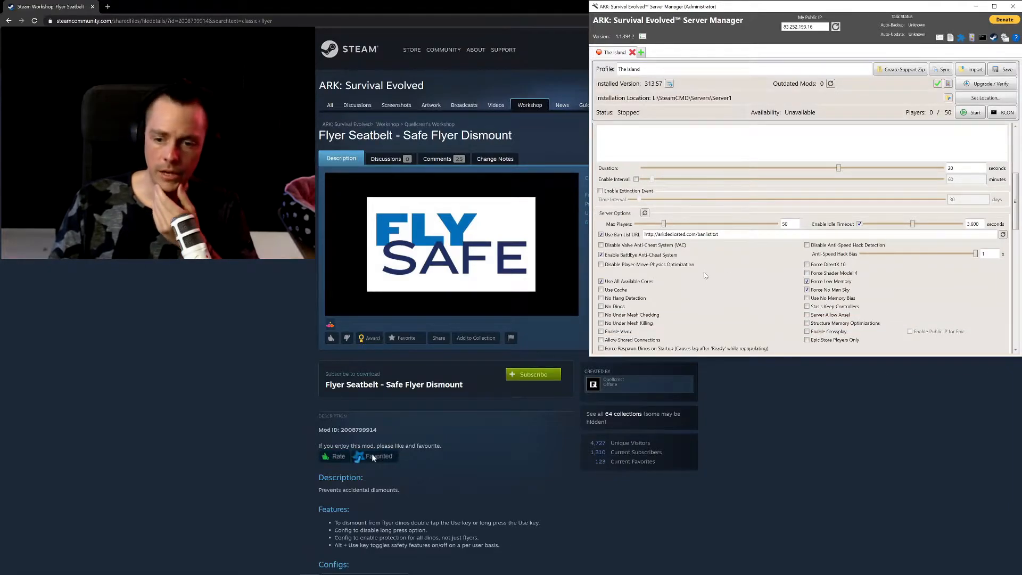
{"action": "scroll", "coordinate": [702, 256], "scroll_direction": "down", "scroll_amount": 3}
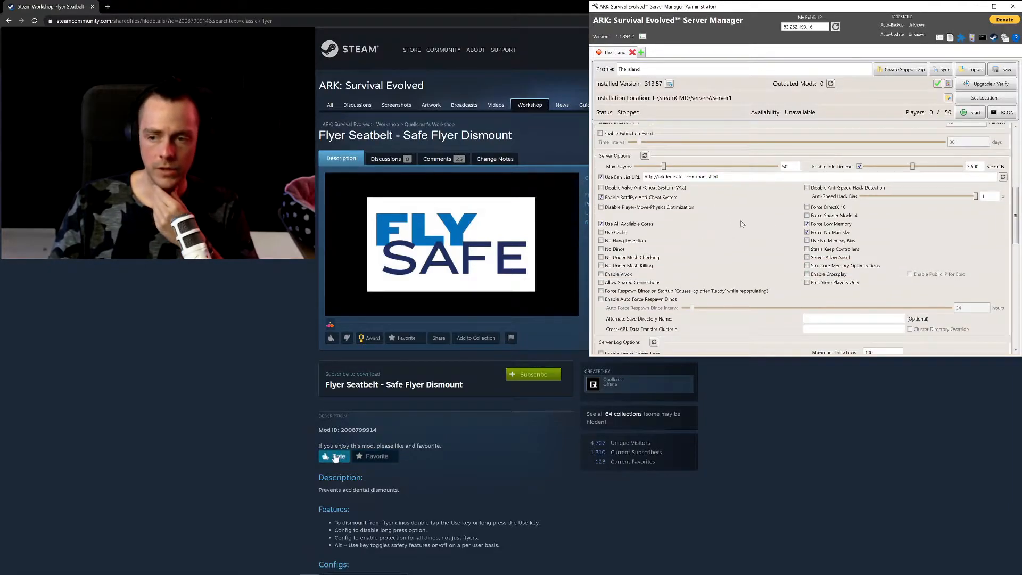
{"action": "left_click", "coordinate": [601, 233]}
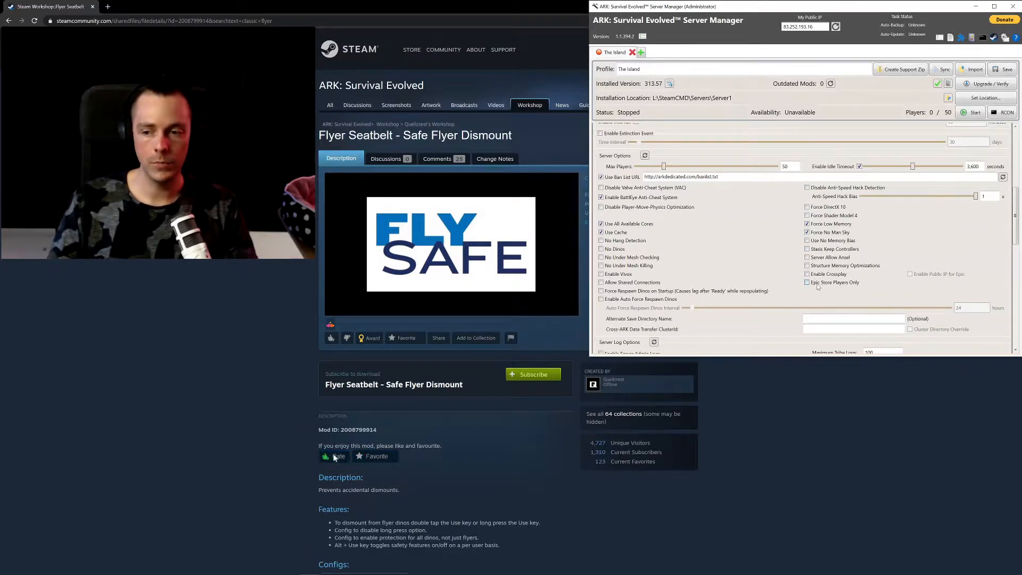
Enable Auto Force Respawn Dinos in the server options and select the value of its respawn interval
{"action": "scroll", "coordinate": [698, 178], "scroll_direction": "up", "scroll_amount": 6}
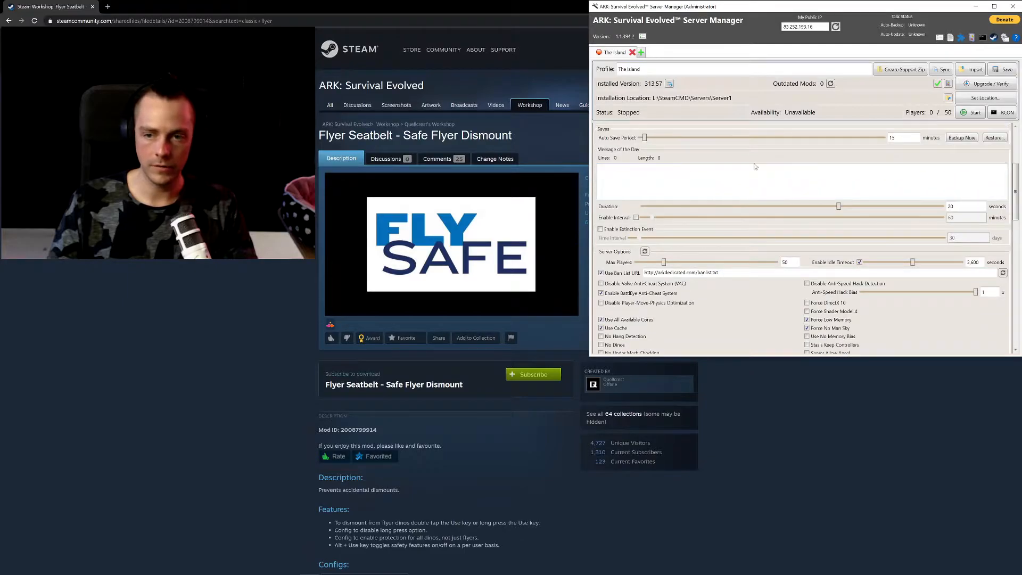
{"action": "scroll", "coordinate": [687, 240], "scroll_direction": "down", "scroll_amount": 5}
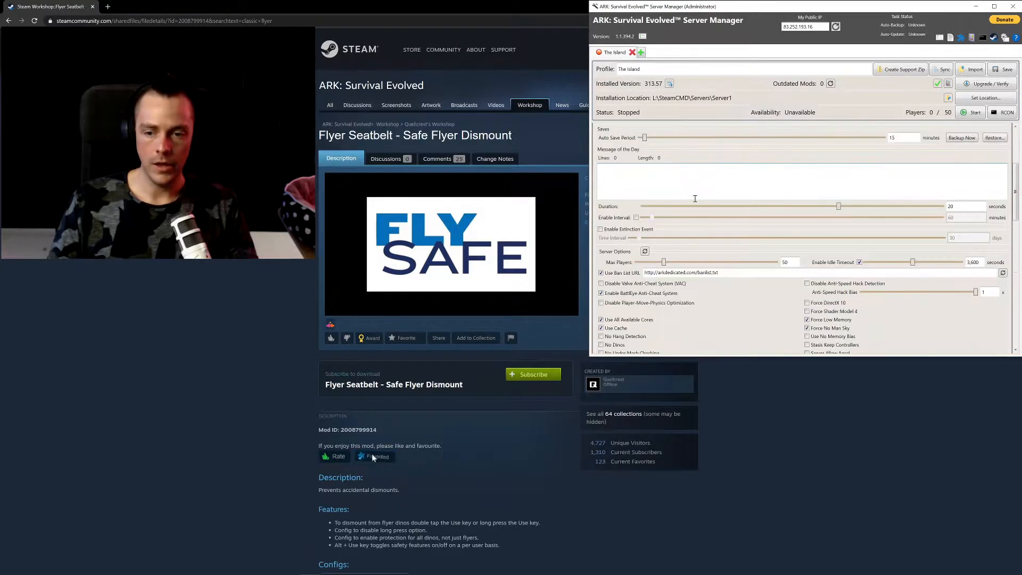
{"action": "scroll", "coordinate": [911, 267], "scroll_direction": "down", "scroll_amount": 1}
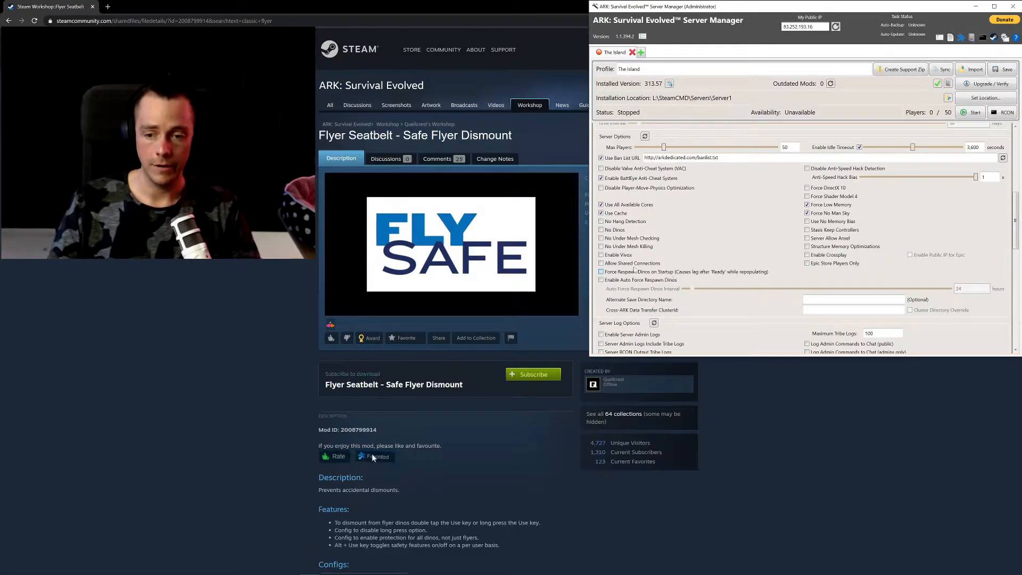
{"action": "scroll", "coordinate": [713, 237], "scroll_direction": "down", "scroll_amount": 1}
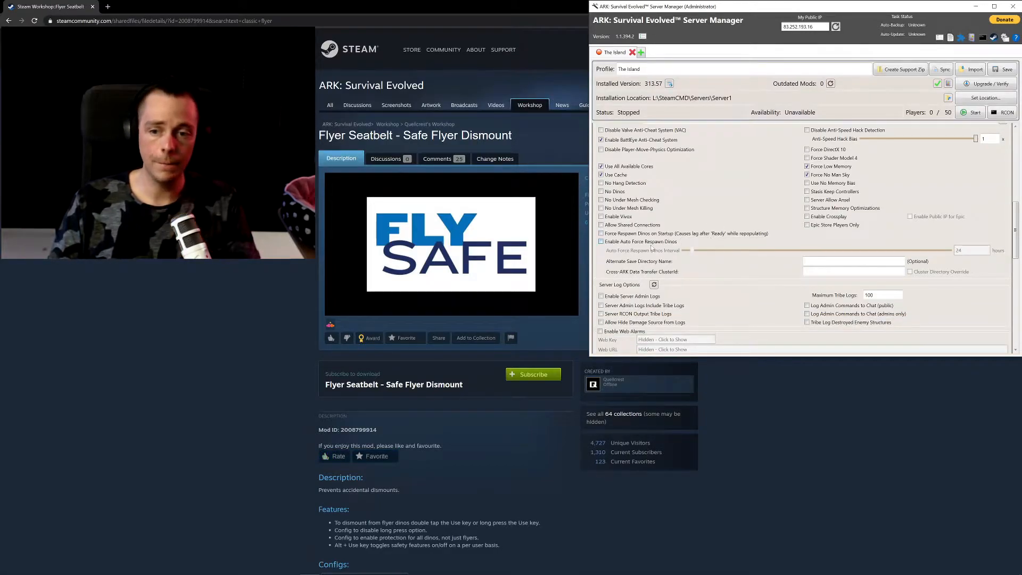
{"action": "left_click", "coordinate": [602, 242]}
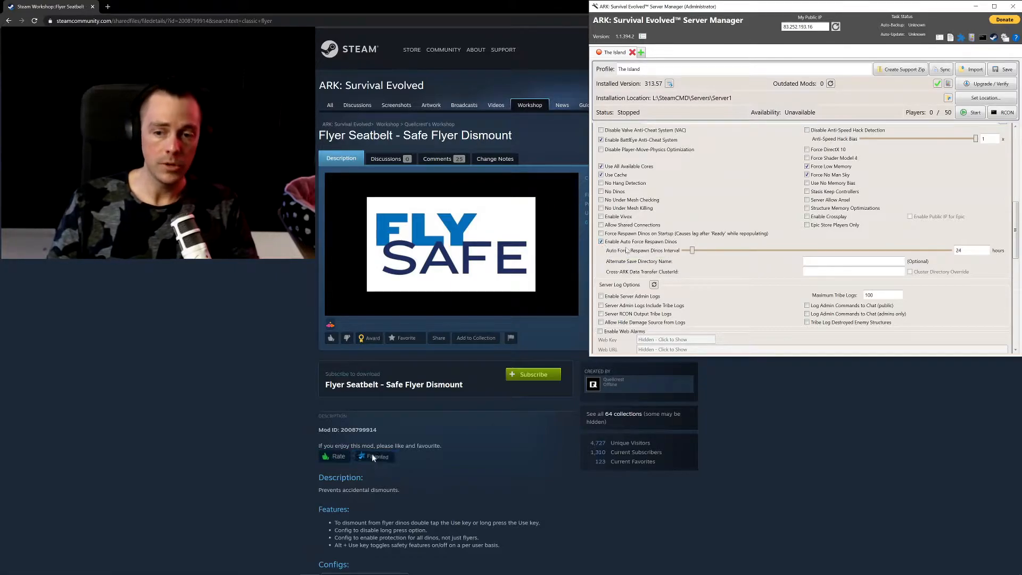
{"action": "left_click_drag", "start_coordinate": [984, 249], "coordinate": [945, 251]}
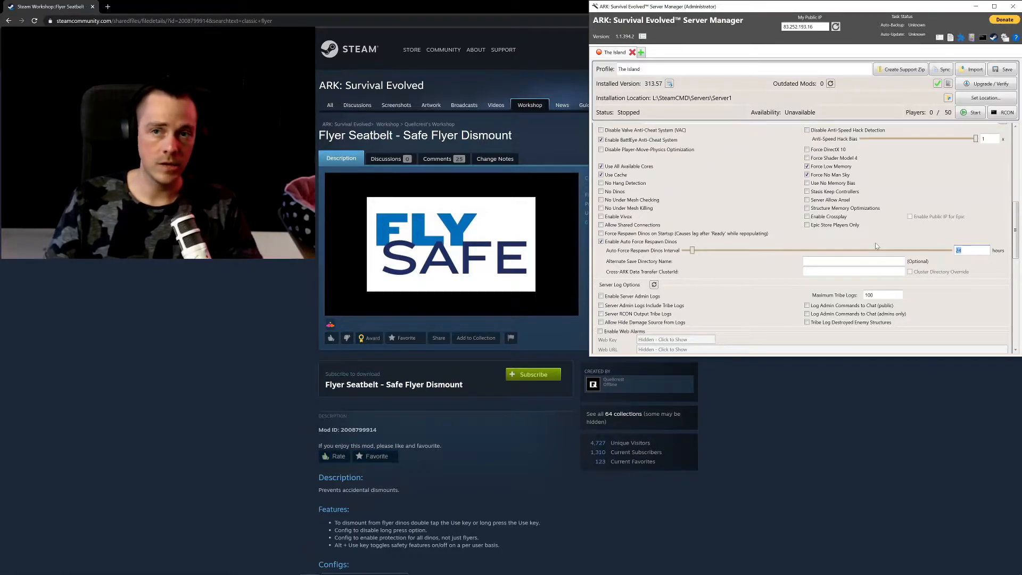
{"action": "left_click", "coordinate": [373, 456]}
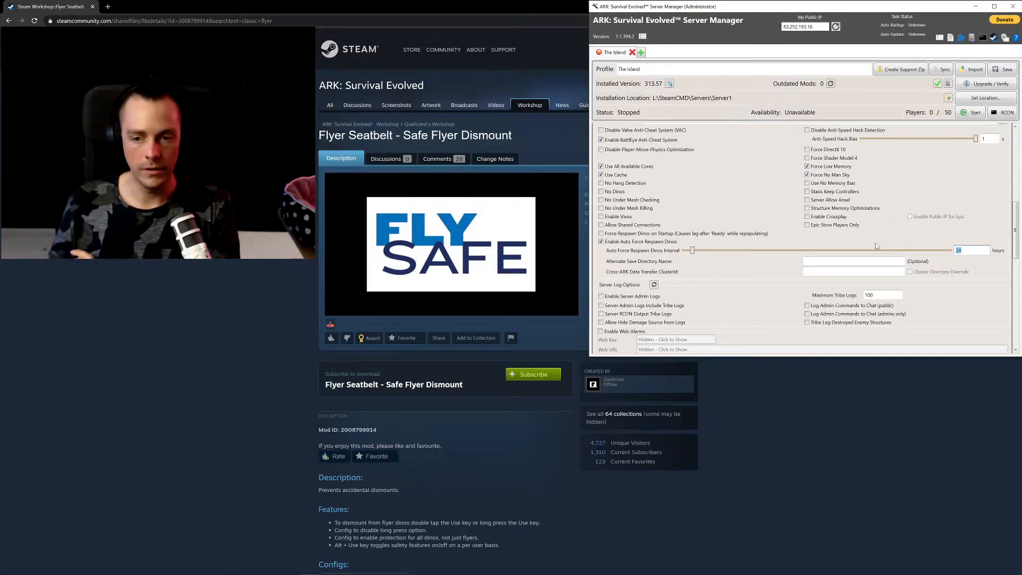
{"action": "left_click", "coordinate": [370, 459]}
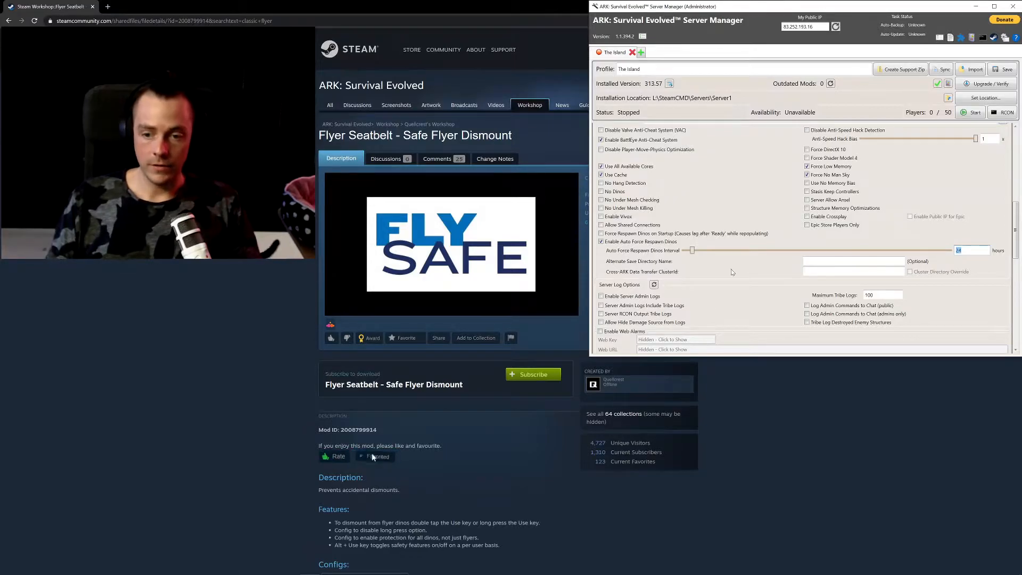
In the server log options, enable Server Admin Logs and Log Admin Commands to Chat (public)
{"action": "scroll", "coordinate": [732, 271], "scroll_direction": "down", "scroll_amount": 2}
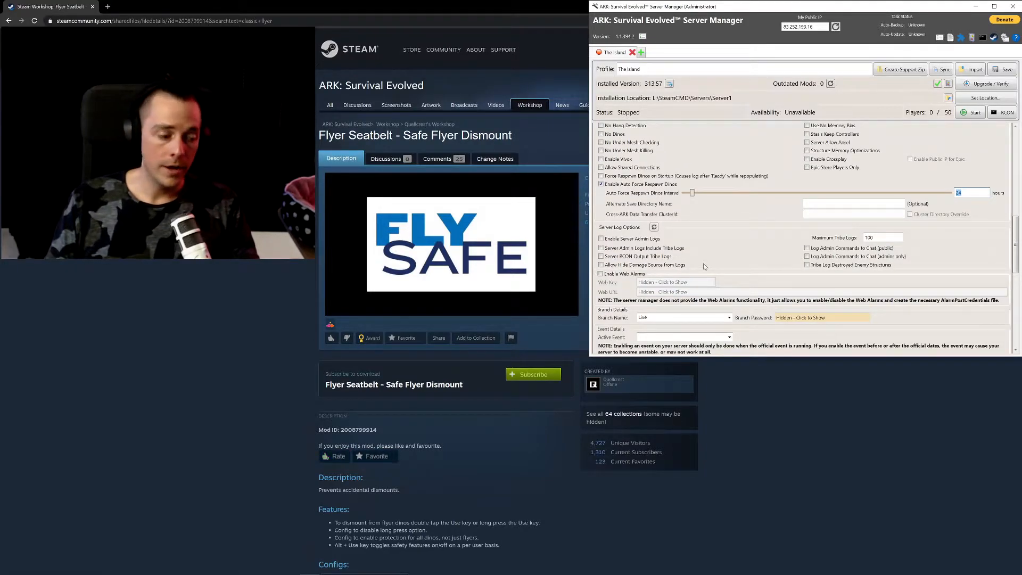
{"action": "left_click", "coordinate": [373, 458]}
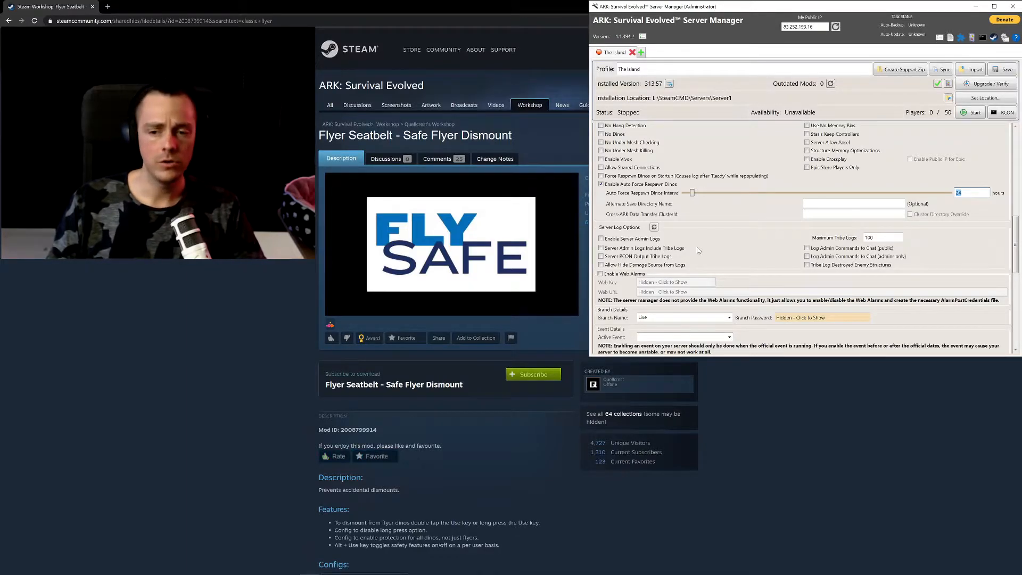
{"action": "left_click", "coordinate": [601, 239]}
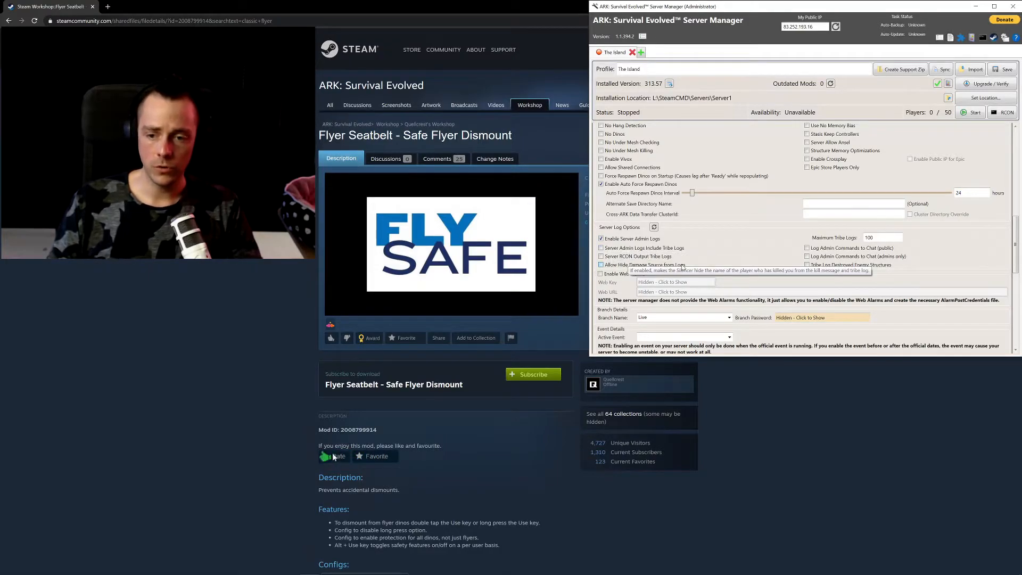
{"action": "left_click", "coordinate": [806, 248]}
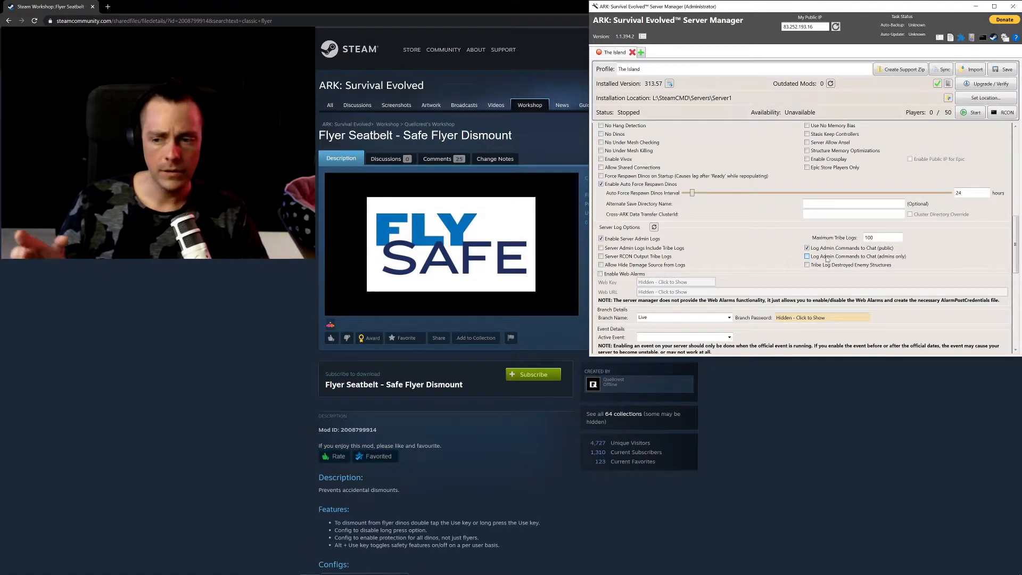
Enable Tribe Log Destroyed Enemy Structures and Allow Hide Damage Source from Logs in the server log options
{"action": "left_click", "coordinate": [372, 456]}
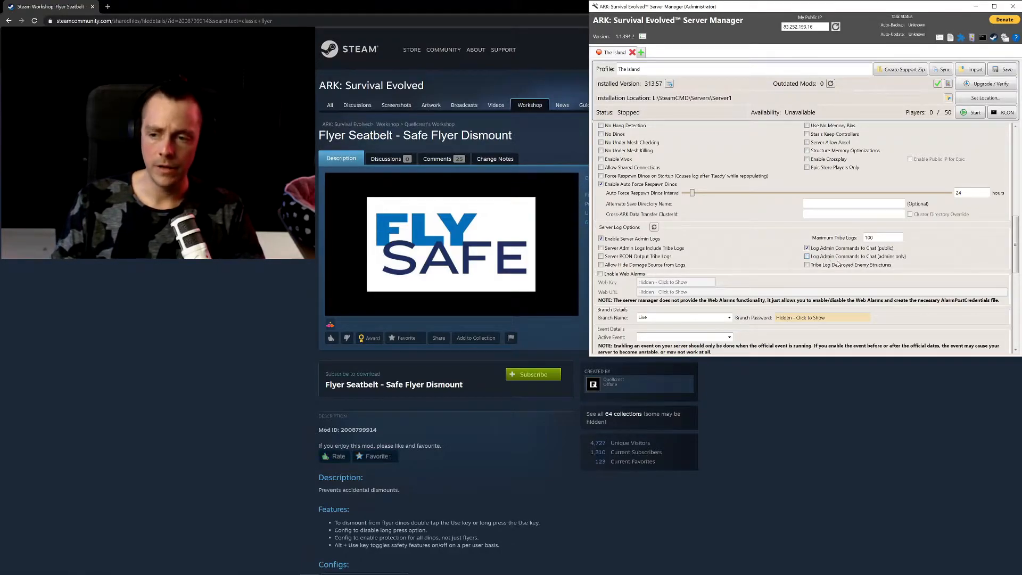
{"action": "left_click", "coordinate": [374, 456]}
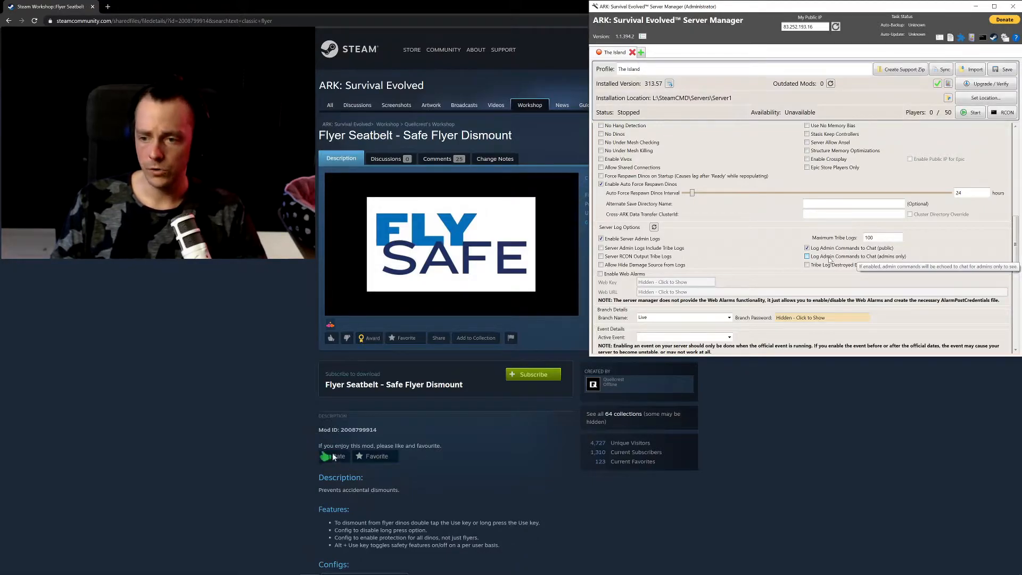
{"action": "left_click", "coordinate": [373, 456]}
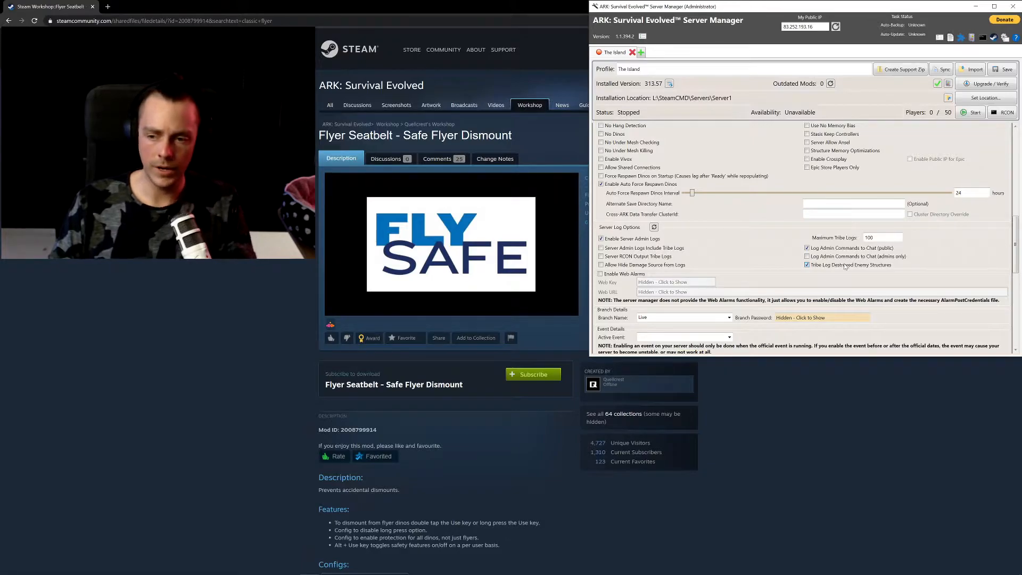
{"action": "left_click", "coordinate": [367, 456]}
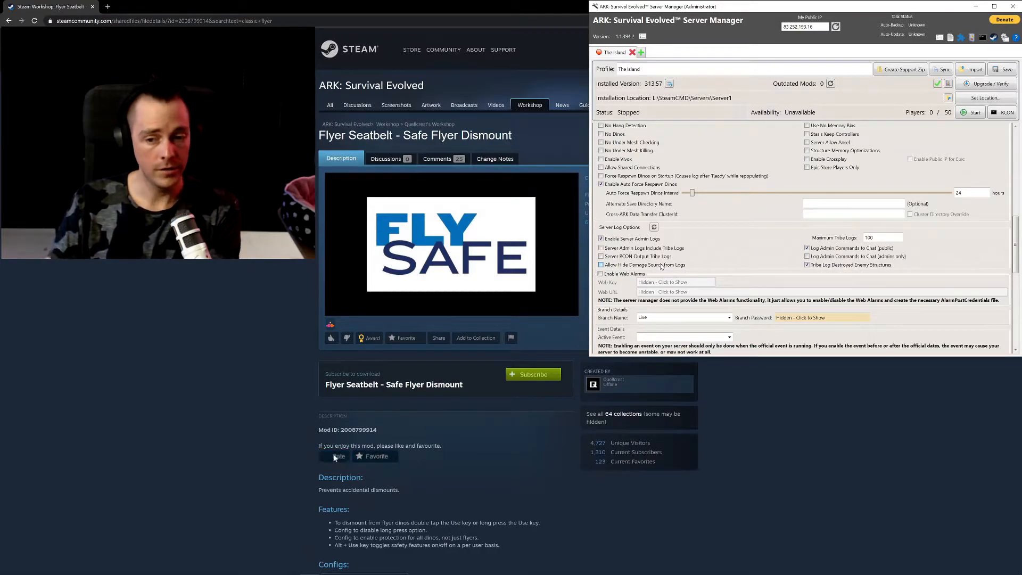
{"action": "left_click", "coordinate": [373, 457]}
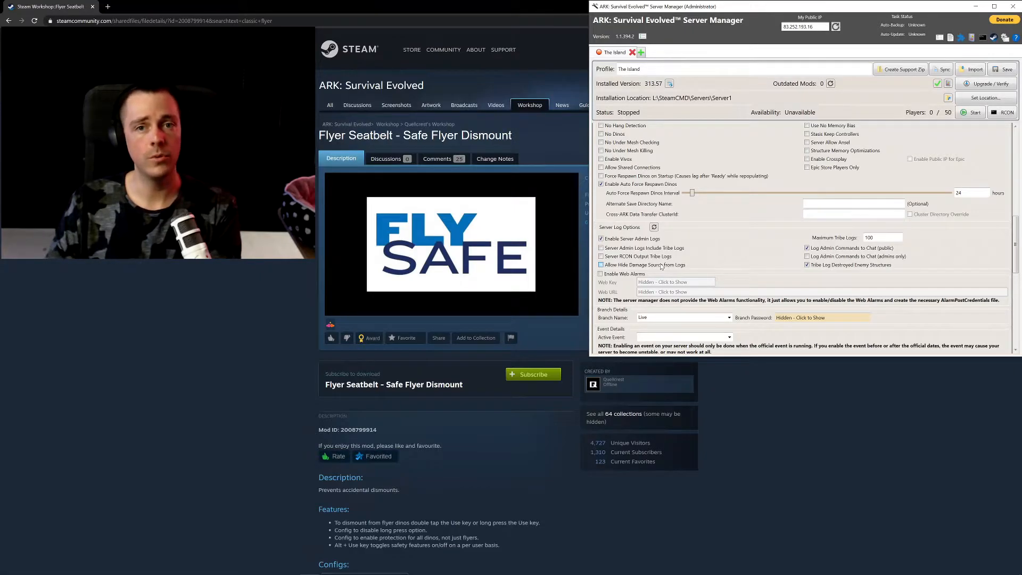
{"action": "left_click", "coordinate": [661, 266]}
{"action": "left_click", "coordinate": [373, 456]}
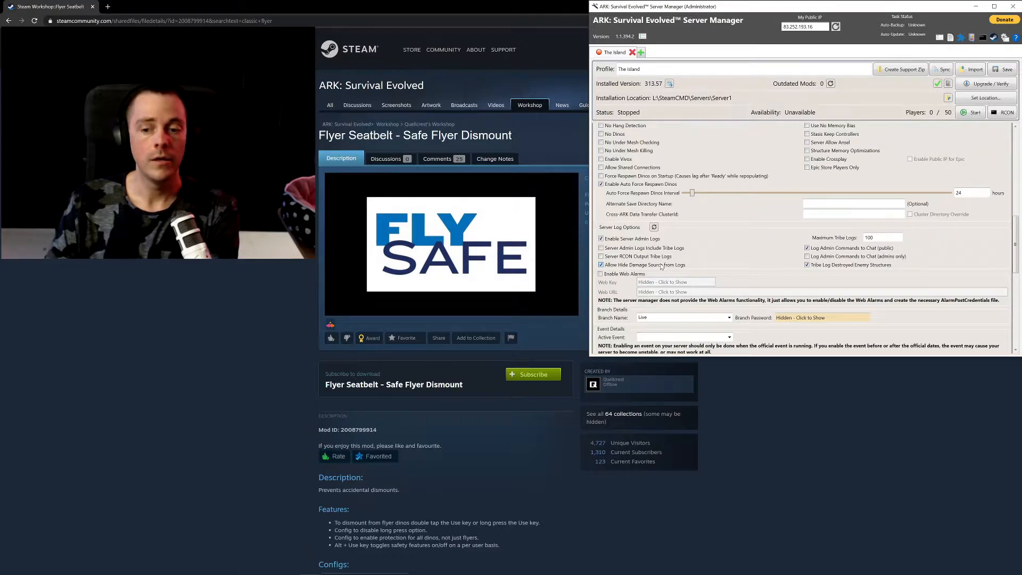
Check the process priority choices in the command line settings, and collapse the Administration section
{"action": "scroll", "coordinate": [747, 282], "scroll_direction": "down", "scroll_amount": 3}
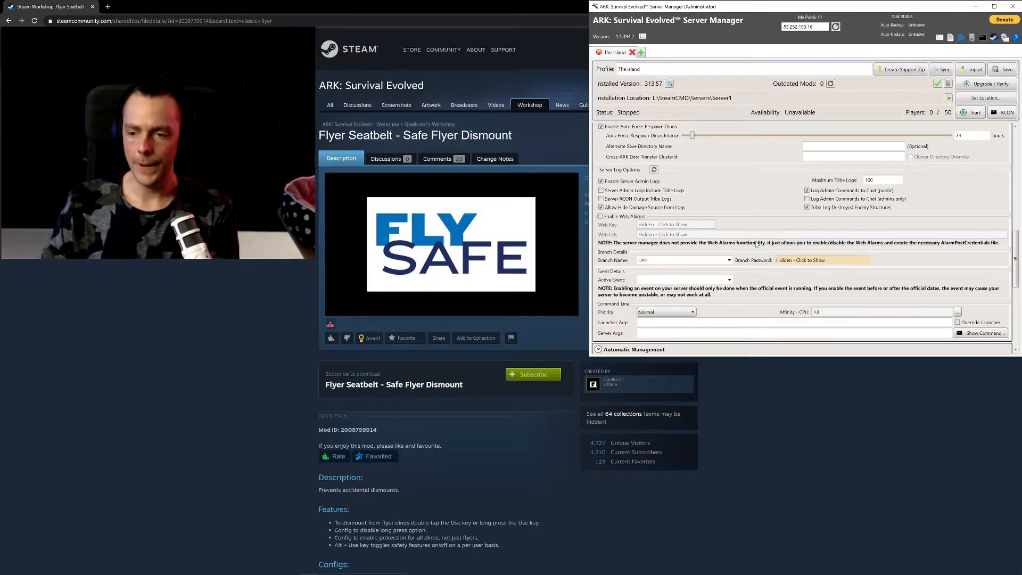
{"action": "scroll", "coordinate": [756, 243], "scroll_direction": "down", "scroll_amount": 4}
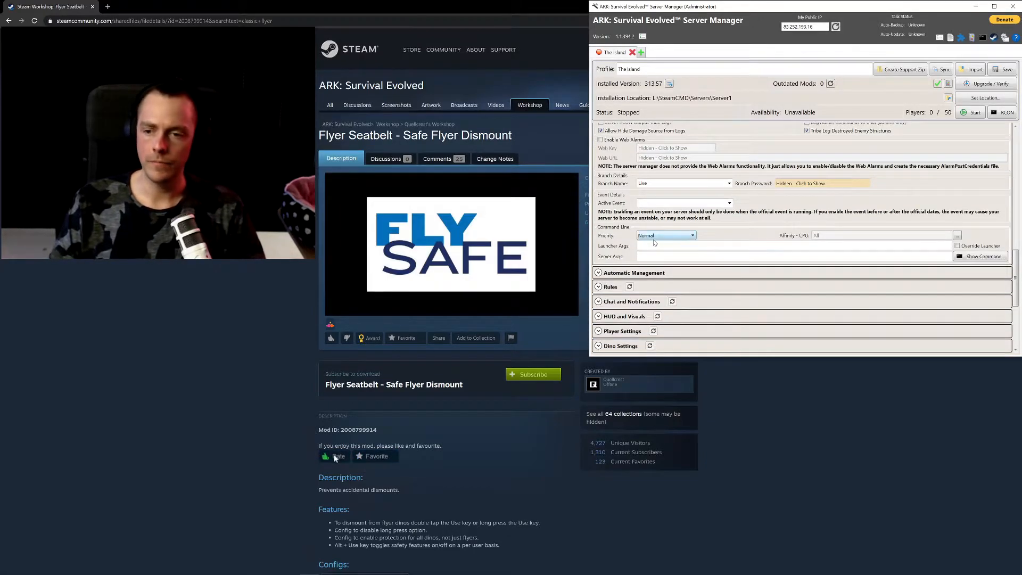
{"action": "left_click", "coordinate": [693, 237]}
{"action": "left_click", "coordinate": [693, 237]}
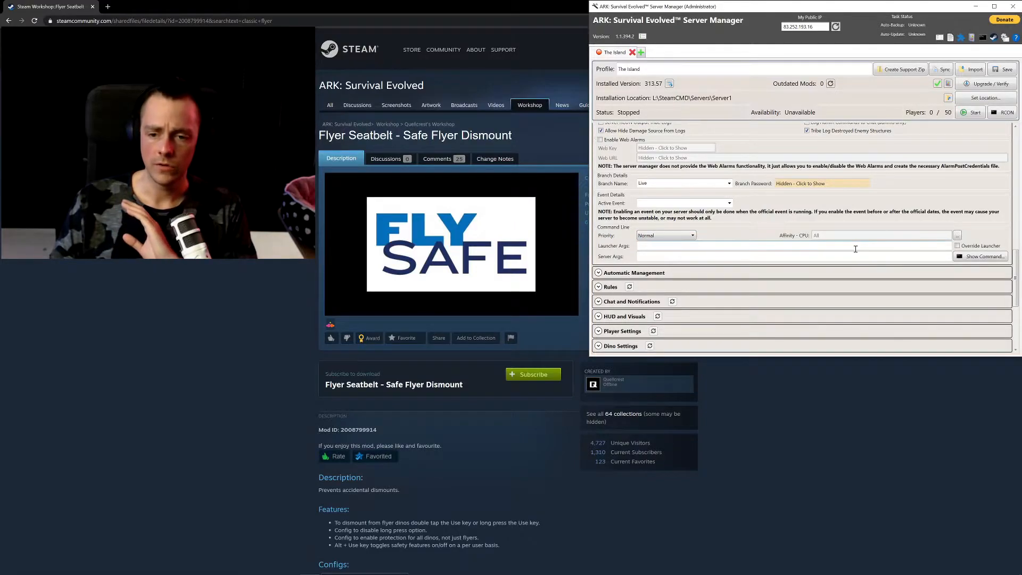
{"action": "scroll", "coordinate": [662, 198], "scroll_direction": "up", "scroll_amount": 1}
{"action": "scroll", "coordinate": [662, 198], "scroll_direction": "up", "scroll_amount": 15}
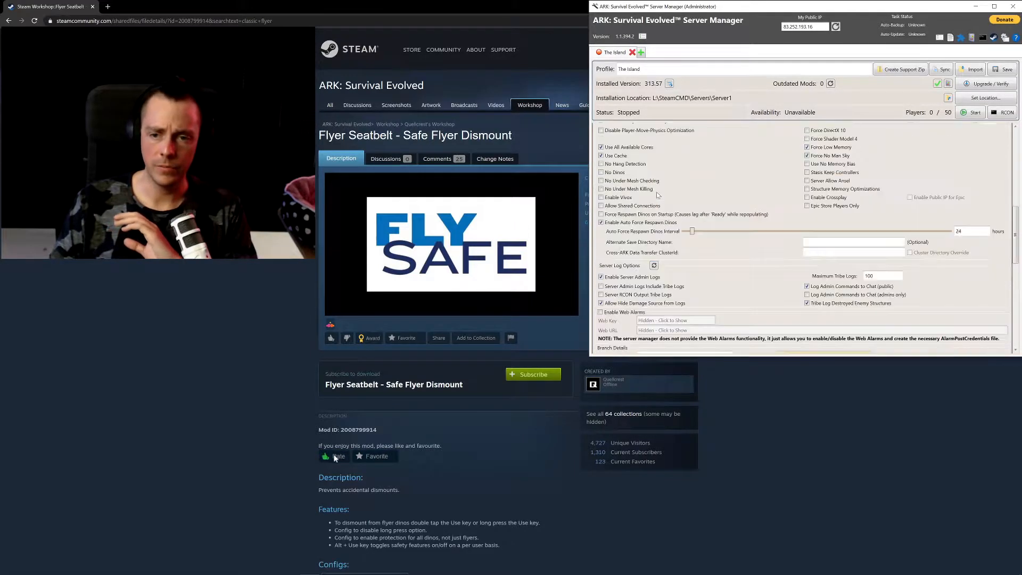
{"action": "left_click", "coordinate": [614, 130]}
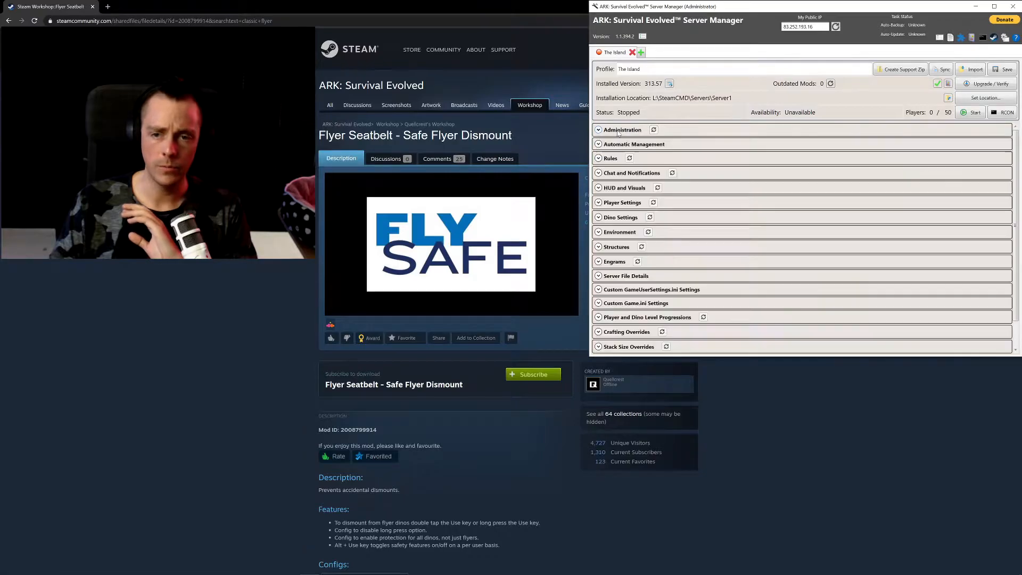
Under Automatic Management, schedule the first server shutdown at 16:00 and have it perform an update
{"action": "left_click", "coordinate": [638, 148]}
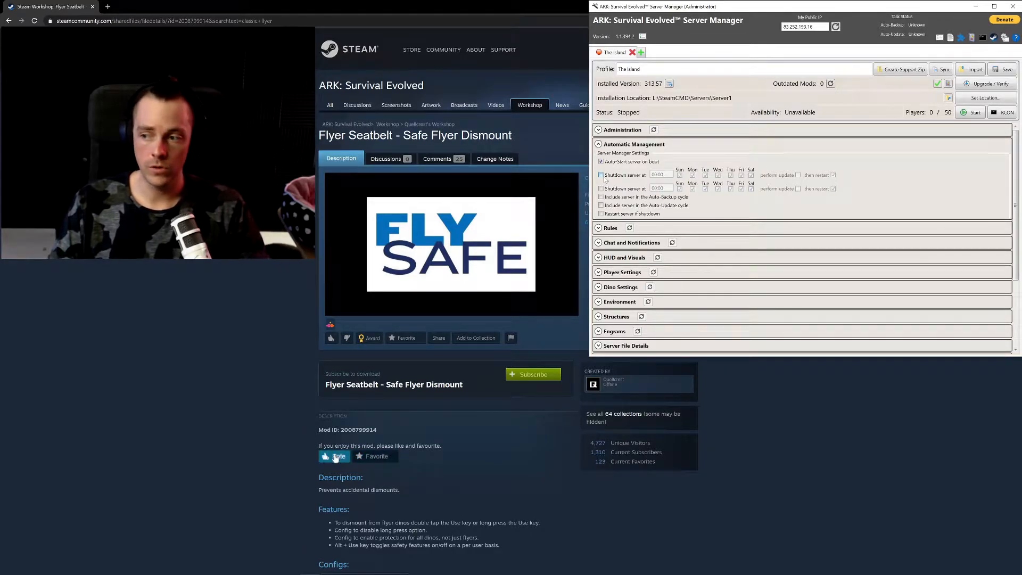
{"action": "left_click", "coordinate": [601, 175]}
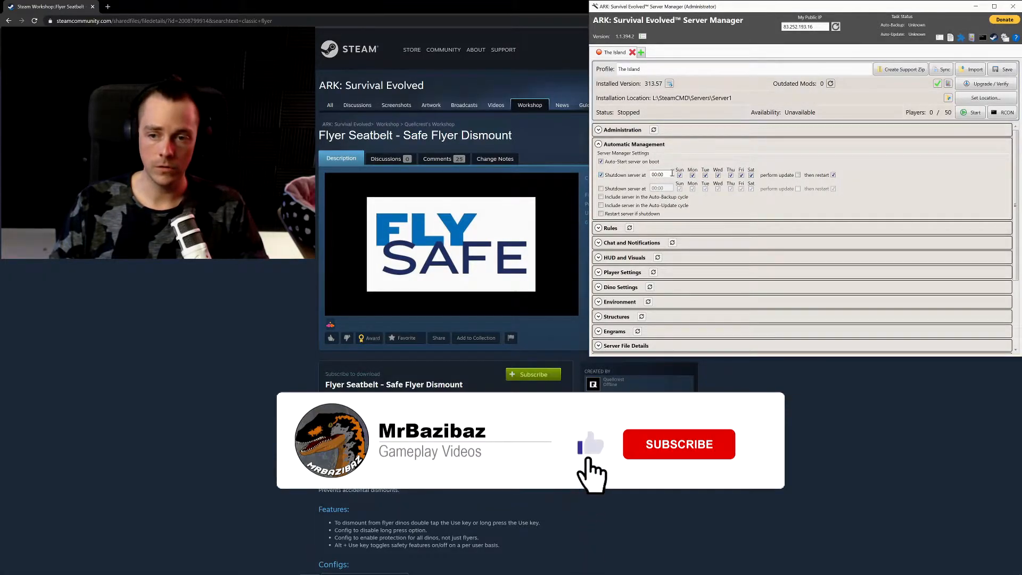
{"action": "type", "text": "16"}
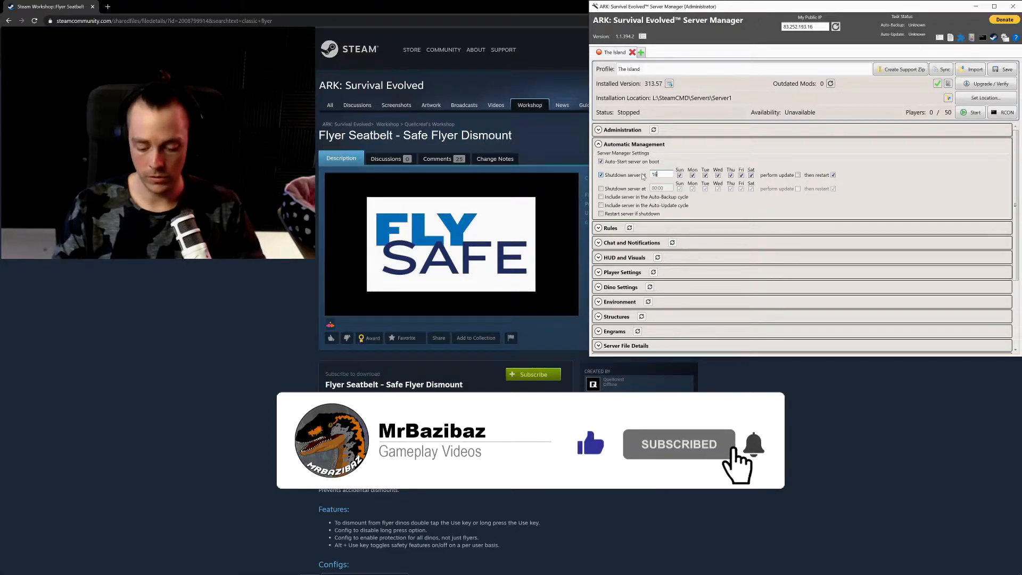
{"action": "type", "text": ":00"}
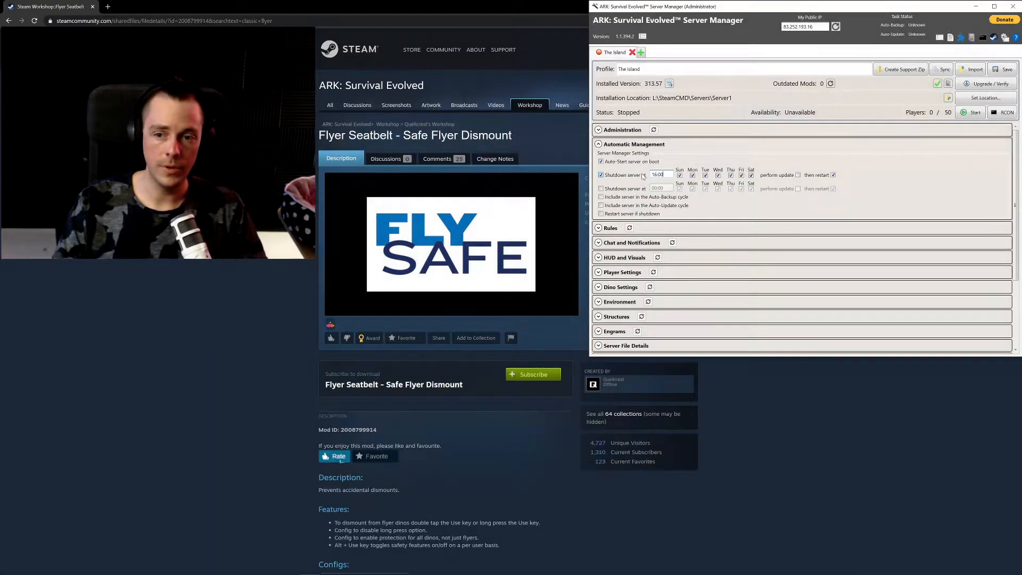
{"action": "left_click", "coordinate": [770, 162]}
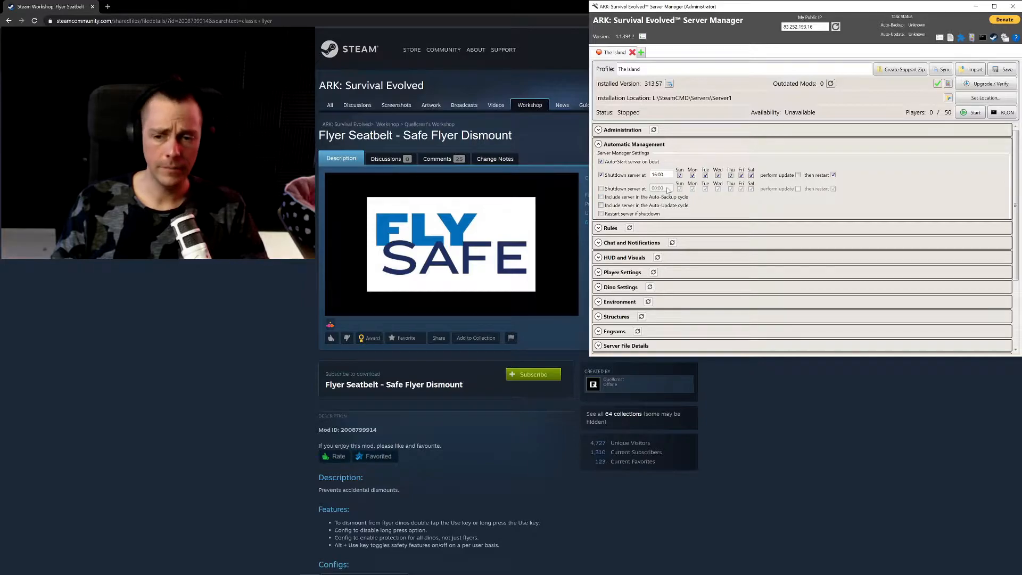
{"action": "left_click", "coordinate": [798, 175]}
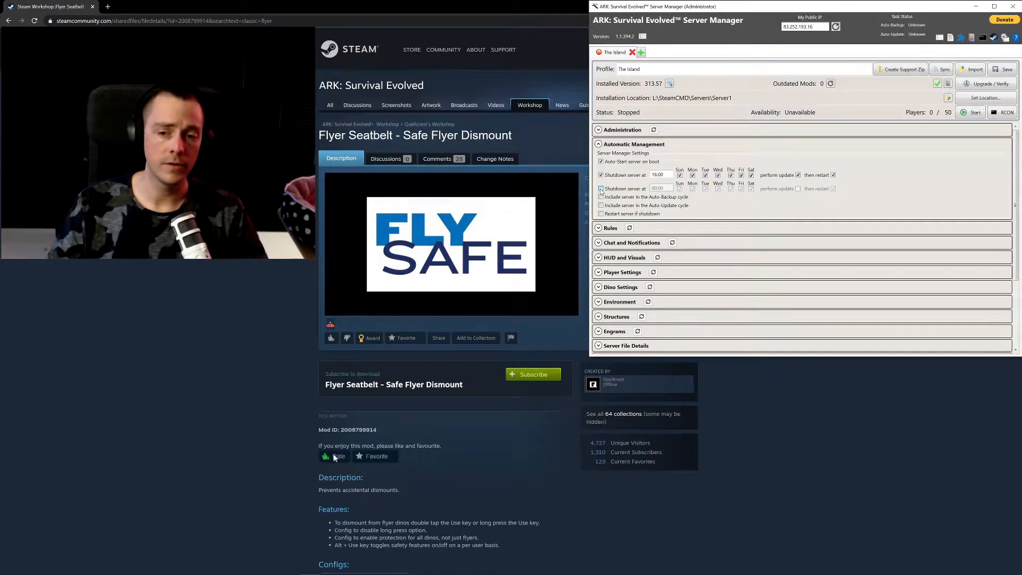
Enable the second scheduled server shutdown at 09:00 and have it perform an update as well
{"action": "left_click", "coordinate": [601, 189]}
{"action": "left_click_drag", "start_coordinate": [667, 186], "coordinate": [621, 191]}
{"action": "type", "text": "09:00"}
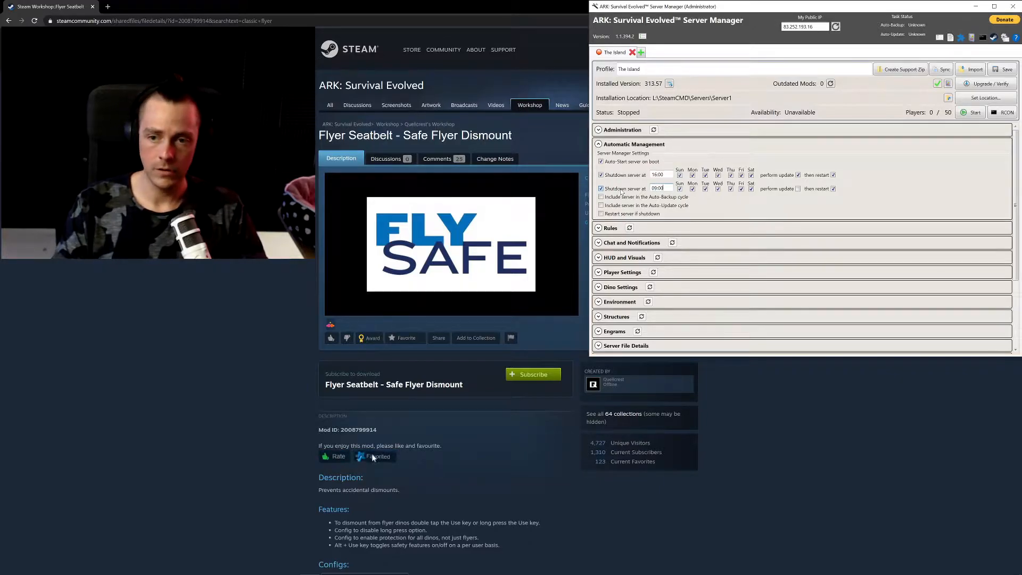
{"action": "left_click", "coordinate": [798, 190]}
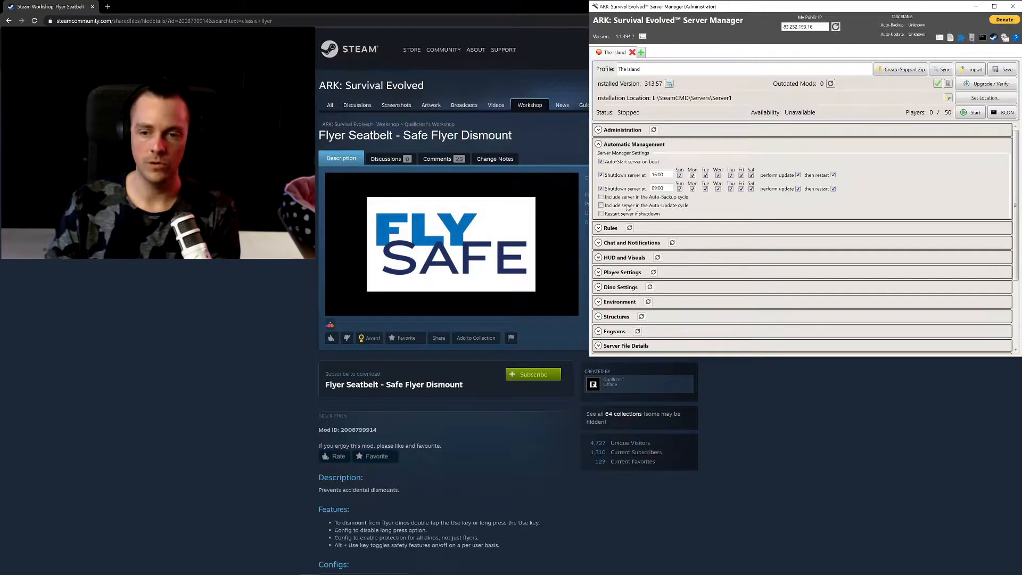
{"action": "mouse_move", "coordinate": [613, 199]}
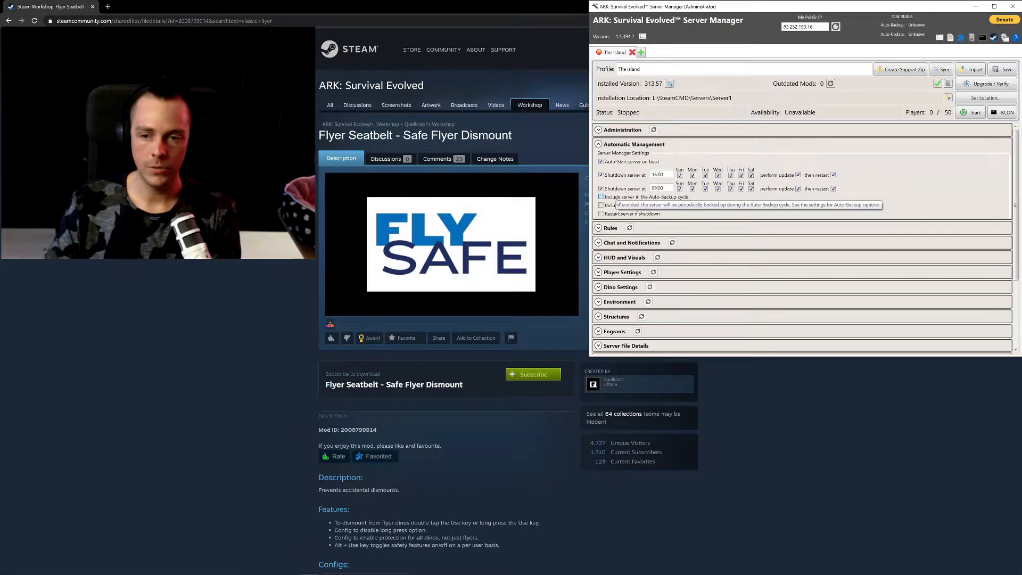
Include the server in the Auto-Backup and Auto-Update cycles, enable Restart server if shutdown, and save the profile
{"action": "left_click", "coordinate": [618, 199]}
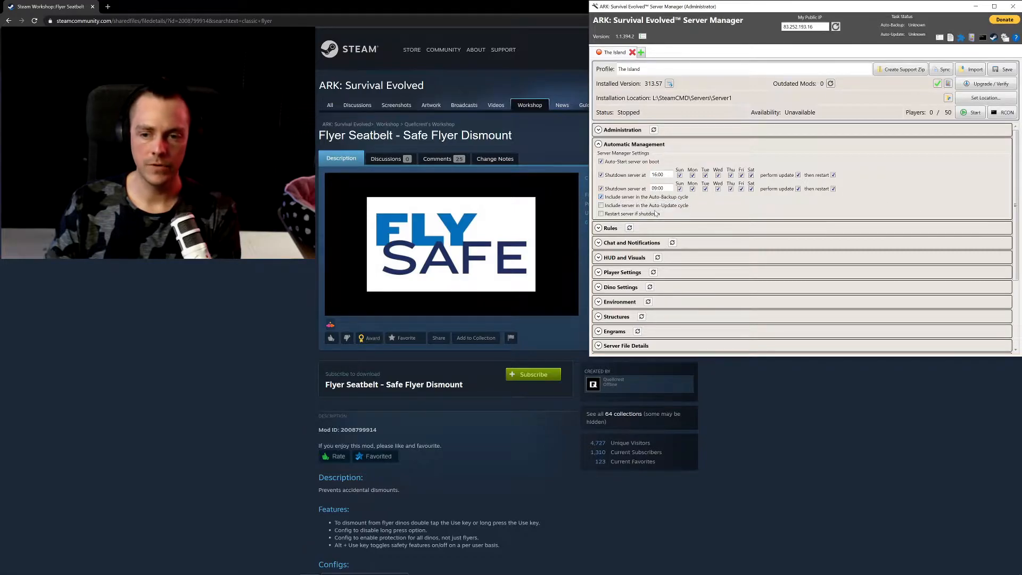
{"action": "left_click", "coordinate": [613, 208]}
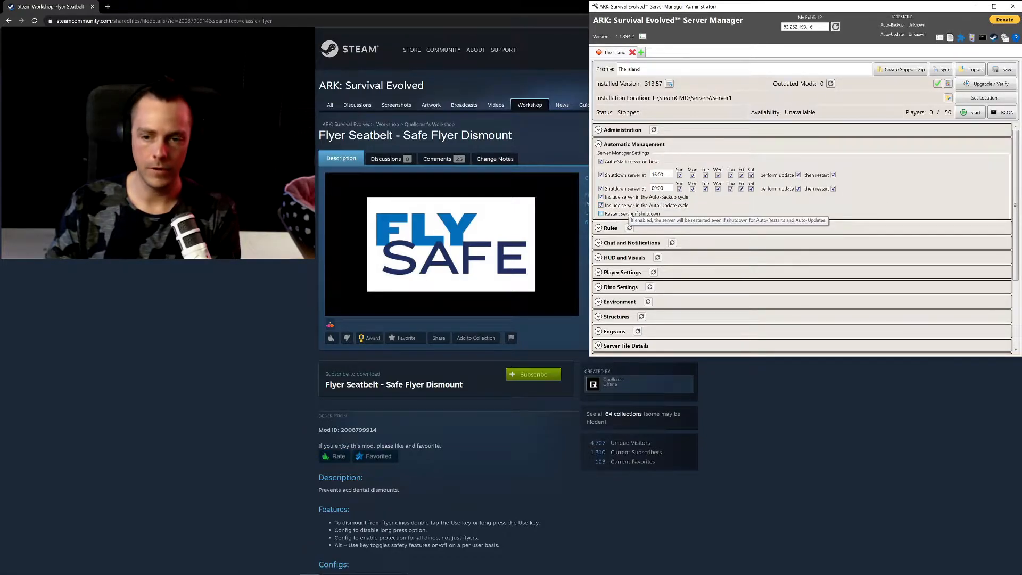
{"action": "left_click", "coordinate": [627, 215]}
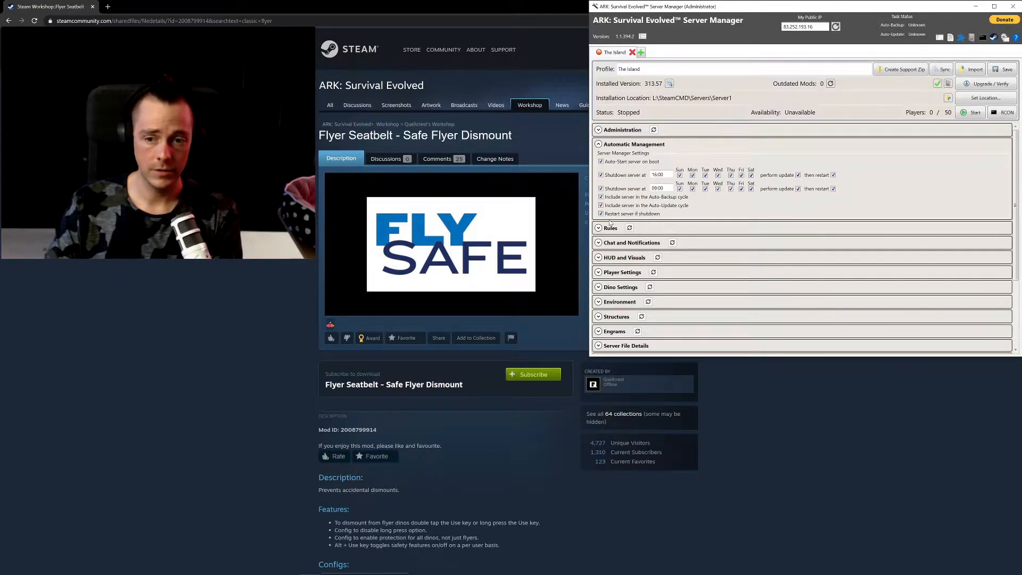
{"action": "mouse_move", "coordinate": [645, 218]}
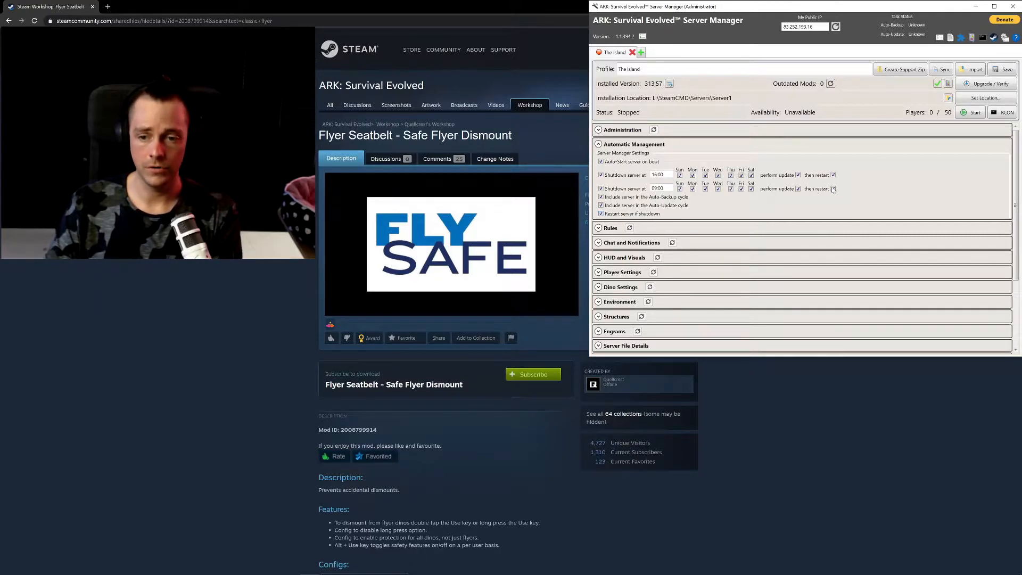
{"action": "left_click", "coordinate": [1006, 69]}
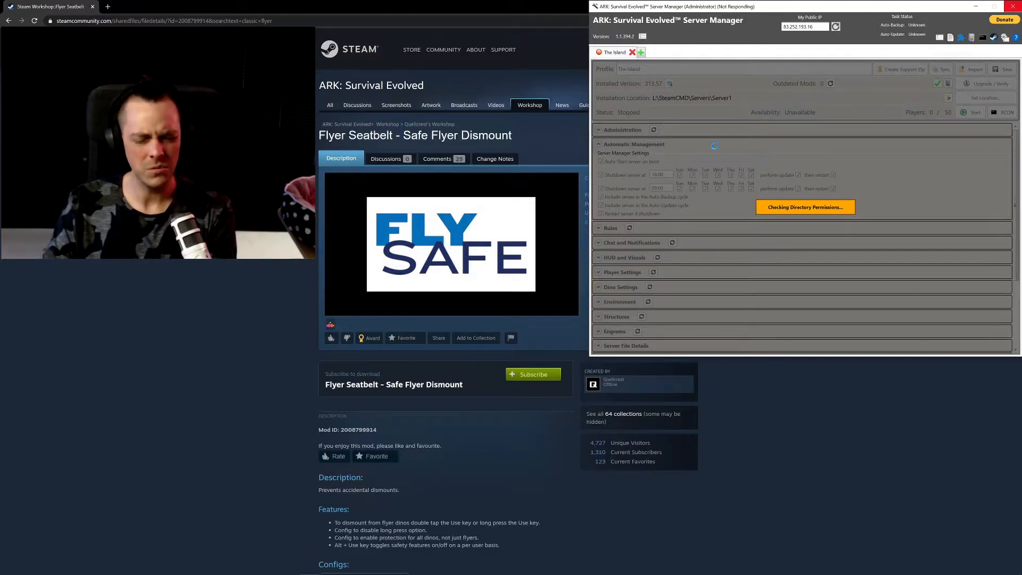
{"action": "left_click", "coordinate": [341, 457]}
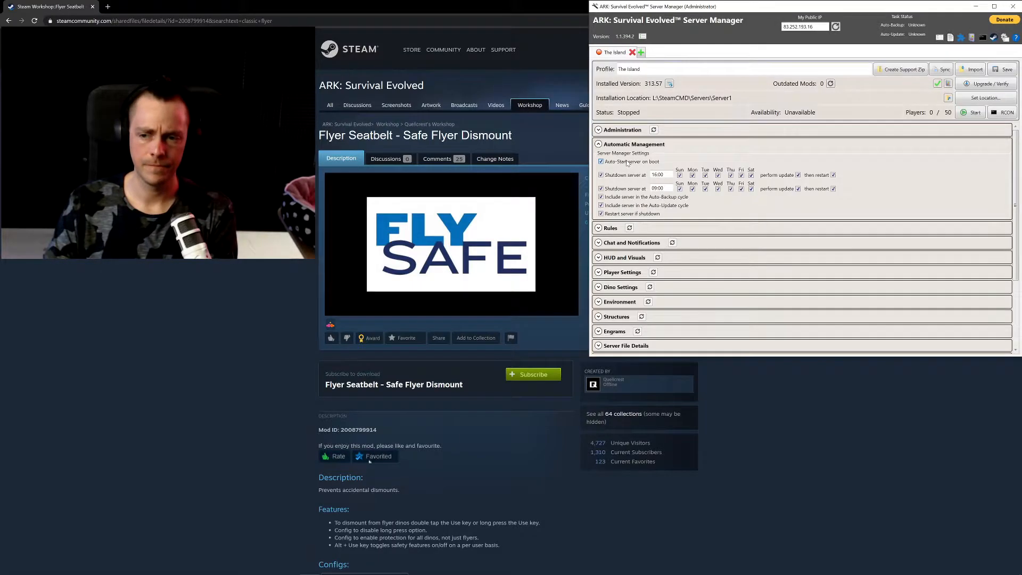
Collapse Automatic Management and enable PvP in the Rules section
{"action": "left_click", "coordinate": [632, 145]}
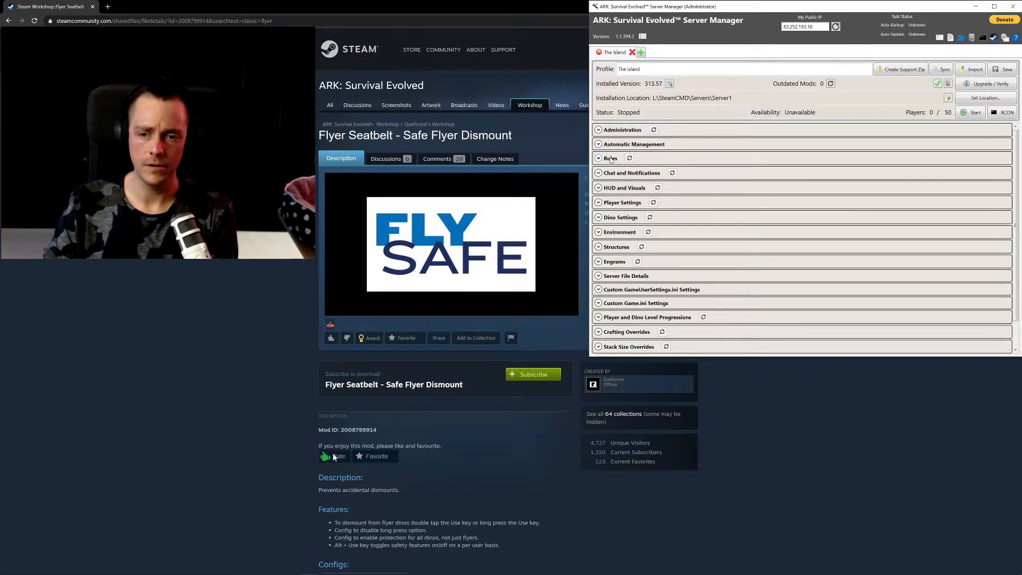
{"action": "left_click", "coordinate": [610, 159]}
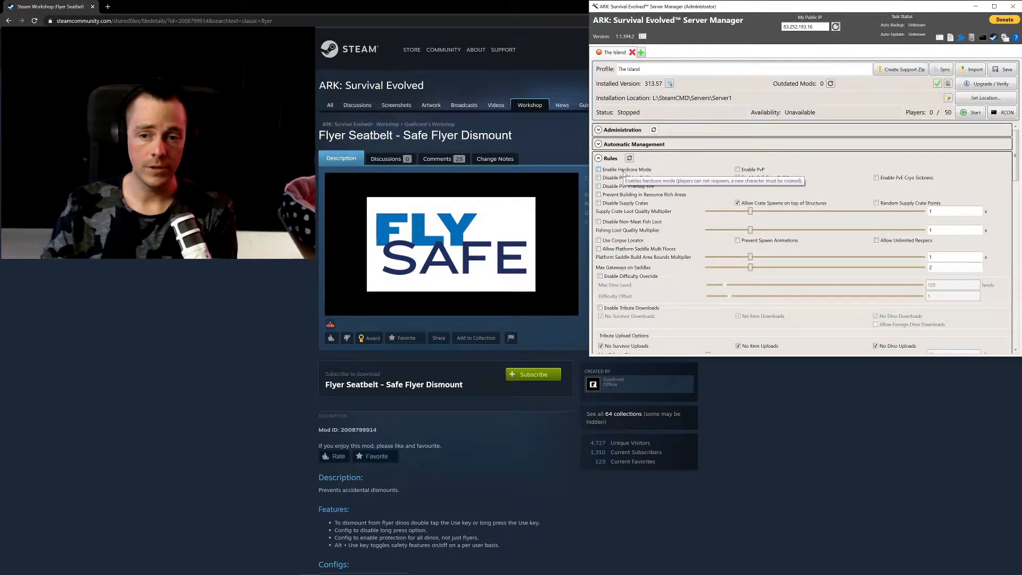
{"action": "left_click", "coordinate": [743, 173]}
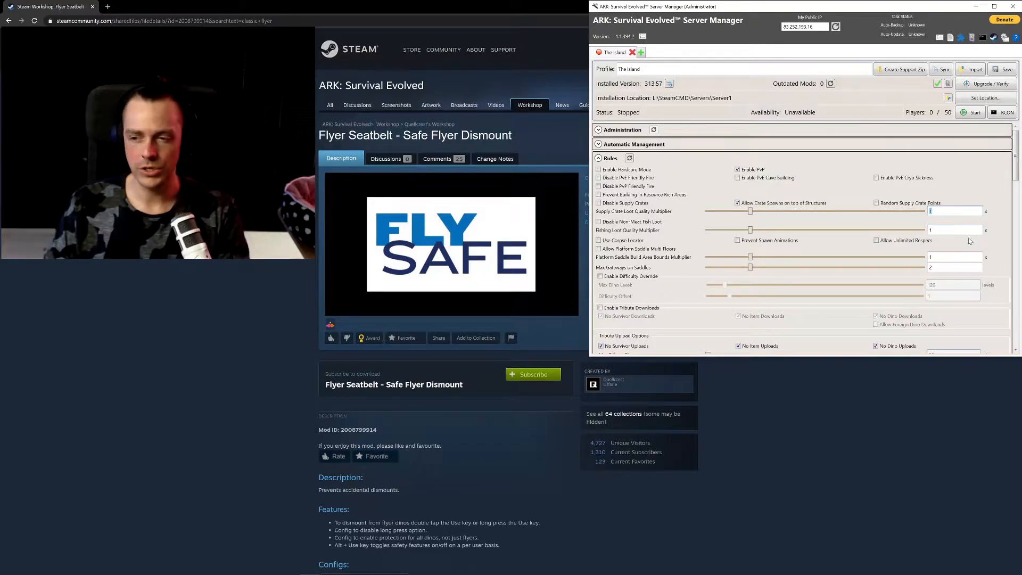
Set both the Supply Crate Loot Quality Multiplier and the Fishing Loot Quality Multiplier to 2
{"action": "left_click", "coordinate": [956, 183]}
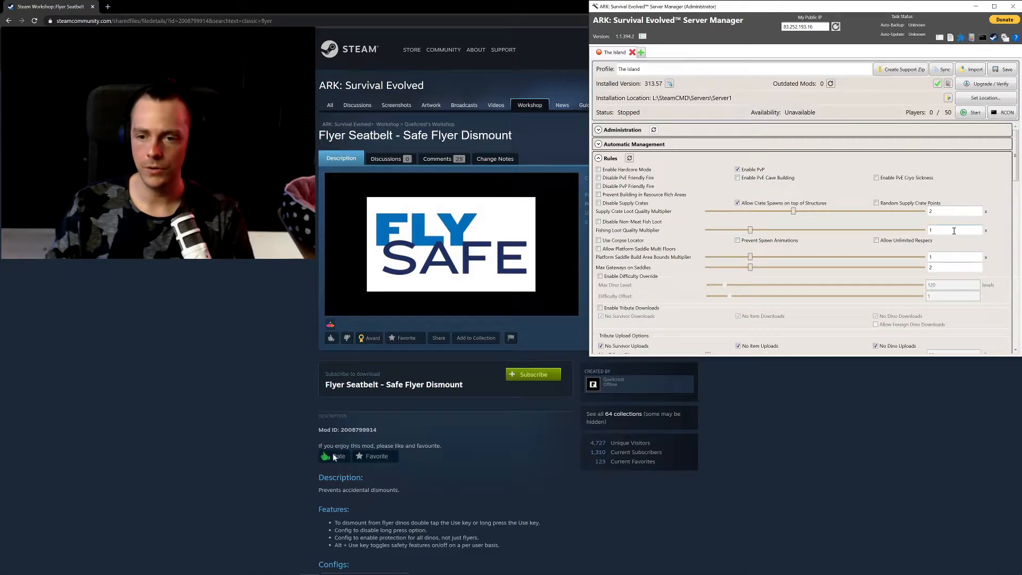
{"action": "double_click", "coordinate": [937, 229]}
{"action": "type", "text": "2"}
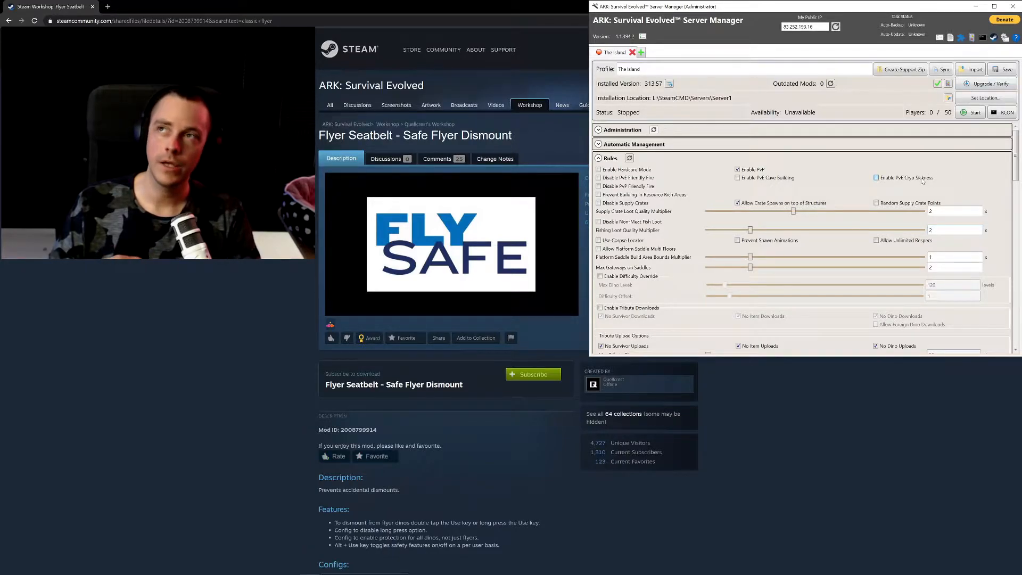
{"action": "left_click", "coordinate": [335, 457]}
{"action": "left_click", "coordinate": [372, 456]}
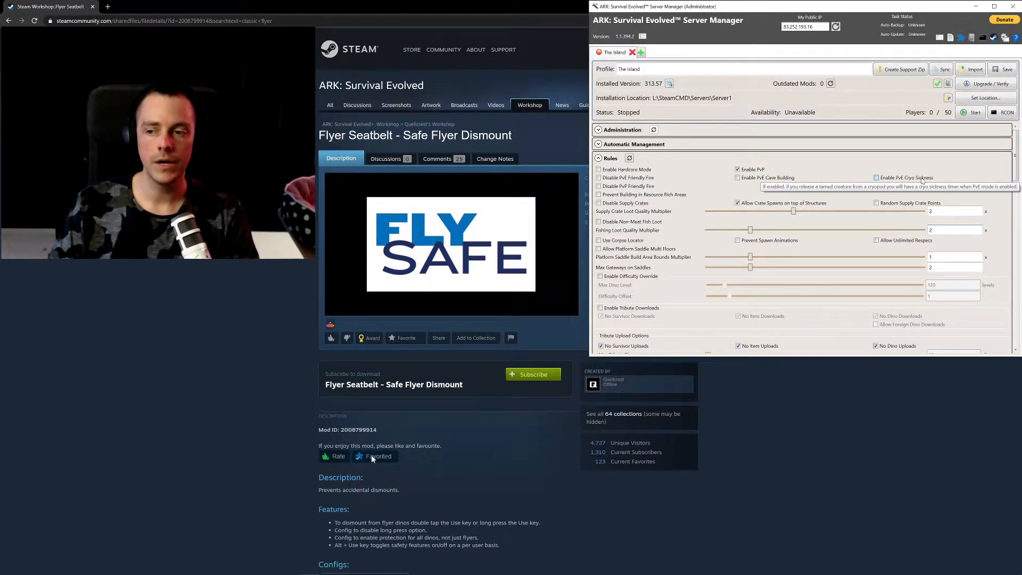
{"action": "left_click", "coordinate": [372, 456]}
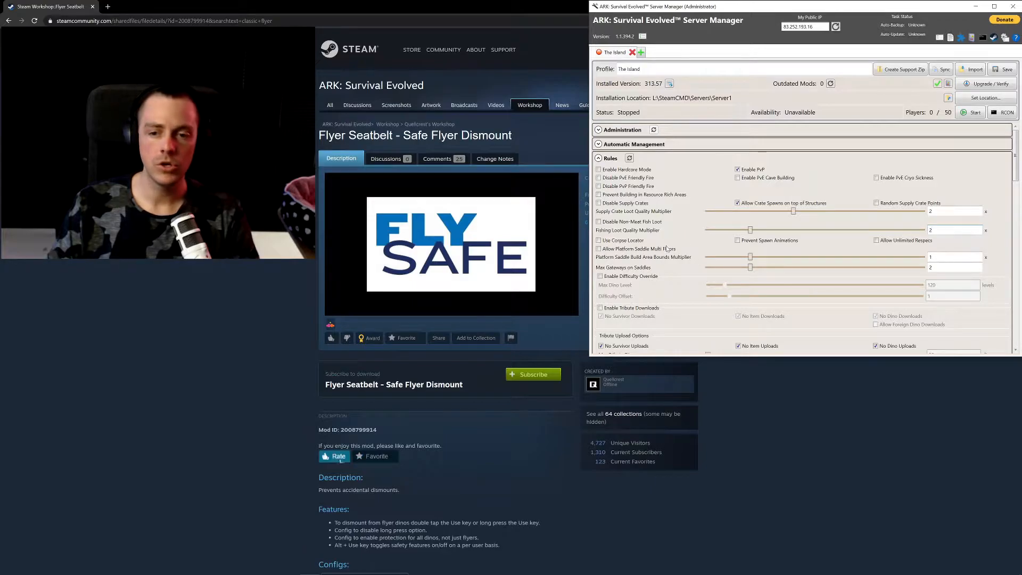
Enable Use Corpse Locator, Prevent Spawn Animations and Allow Unlimited Respecs in the server rules
{"action": "left_click", "coordinate": [627, 243]}
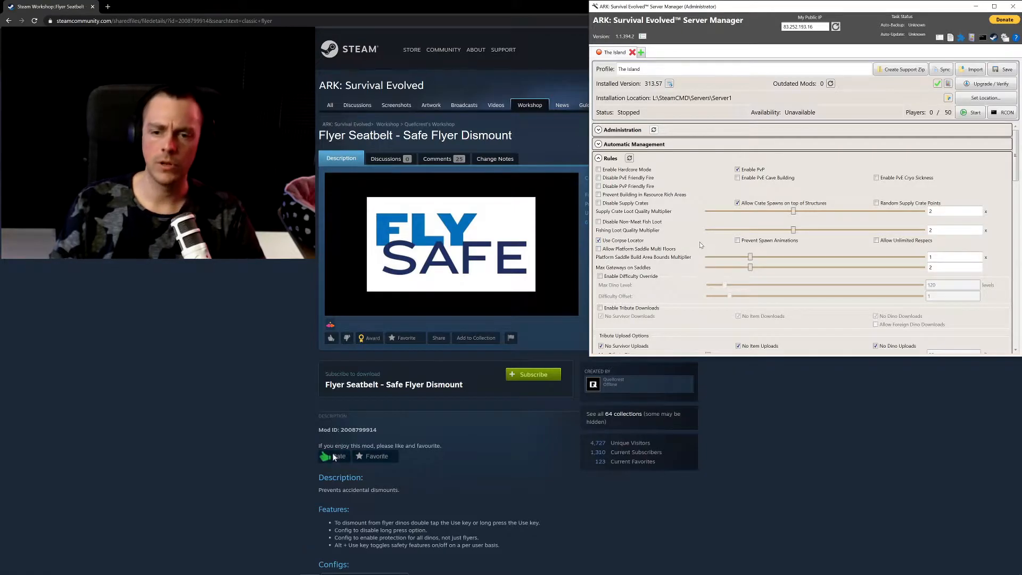
{"action": "left_click", "coordinate": [754, 243]}
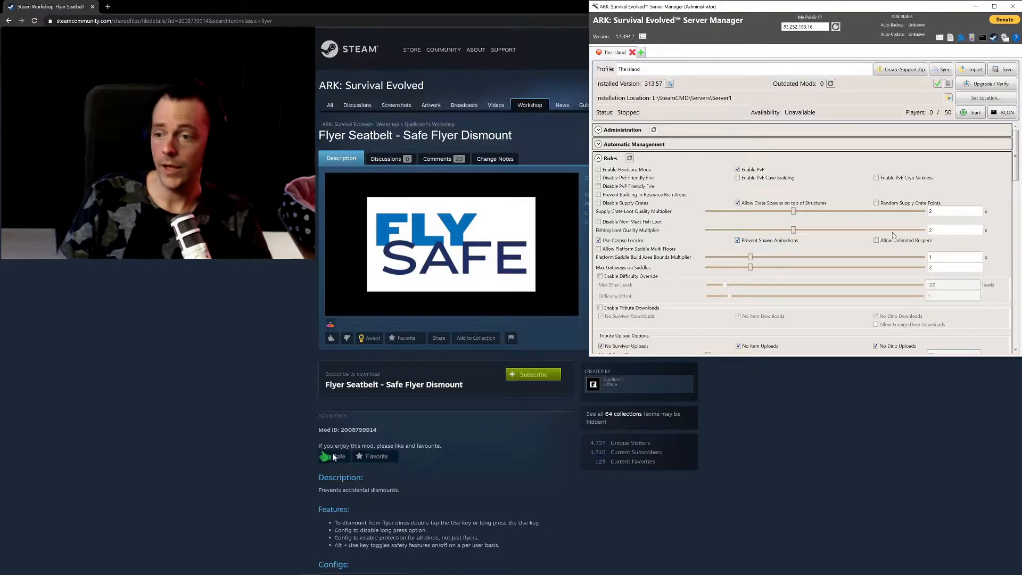
{"action": "mouse_move", "coordinate": [901, 246]}
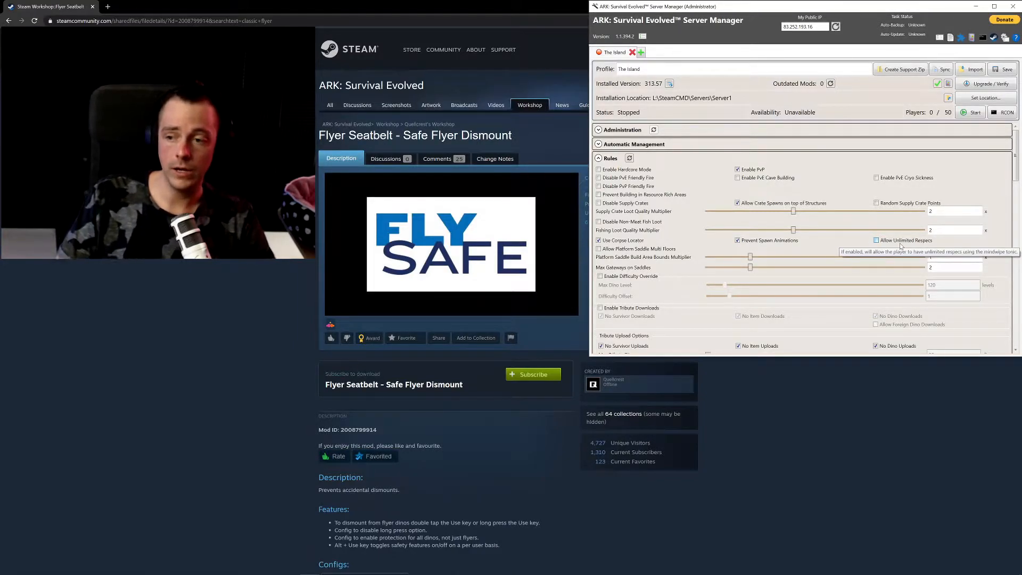
{"action": "left_click", "coordinate": [901, 246]}
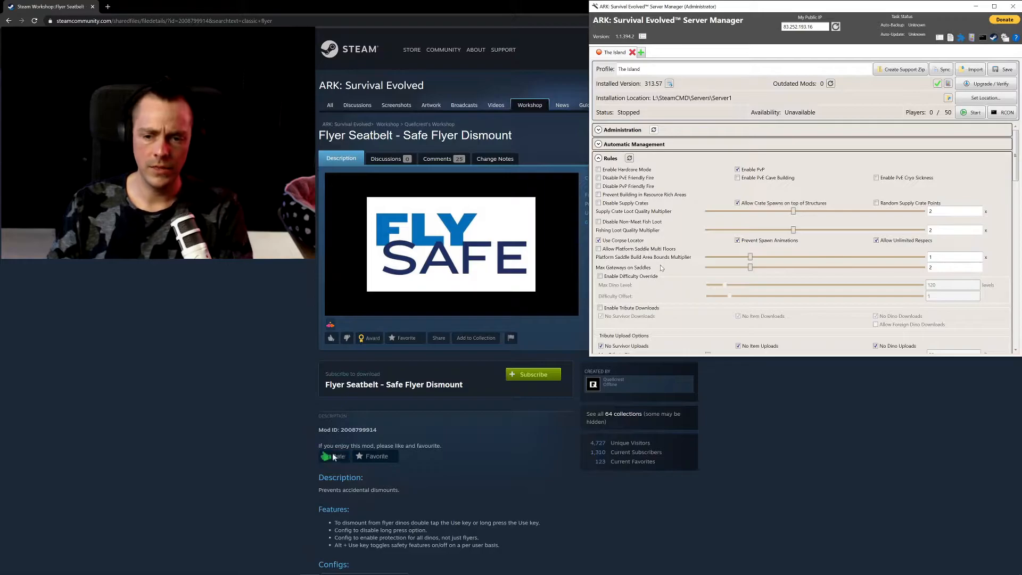
Enable Difficulty Override and set Max Dino Level to 150
{"action": "left_click", "coordinate": [632, 278]}
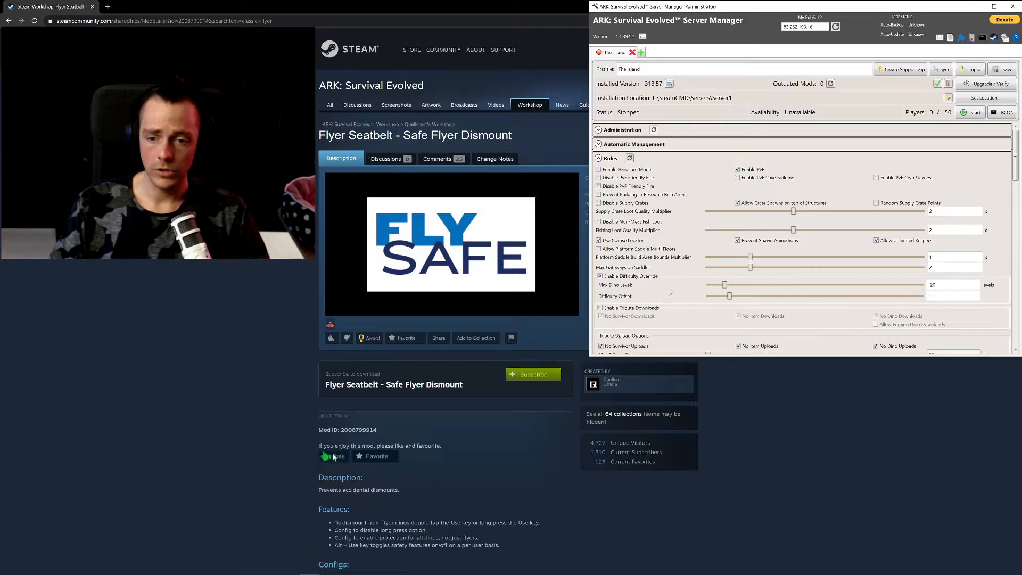
{"action": "left_click", "coordinate": [946, 283]}
{"action": "left_click_drag", "start_coordinate": [947, 284], "coordinate": [908, 288]}
{"action": "type", "text": "150"}
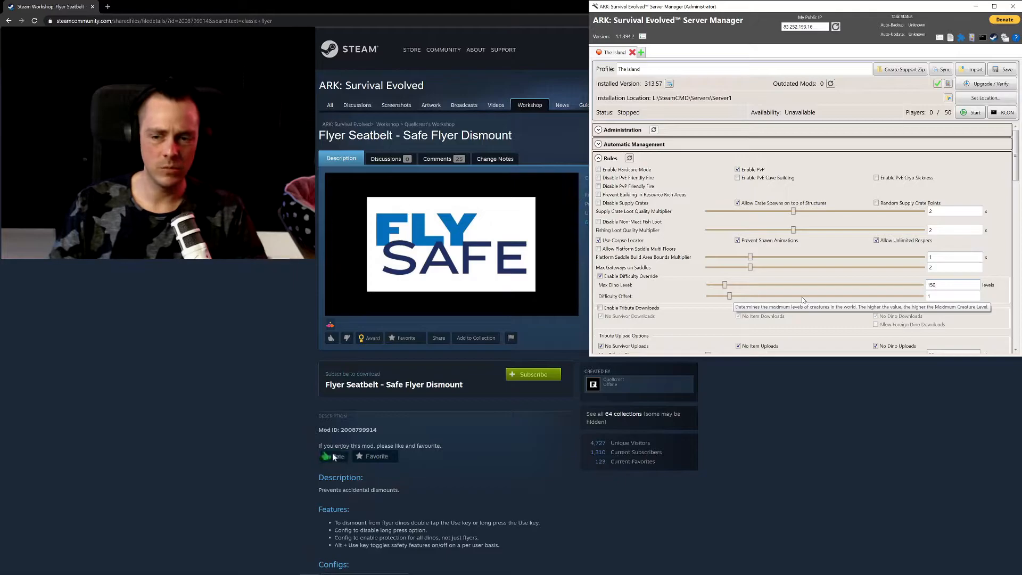
{"action": "double_click", "coordinate": [935, 285]}
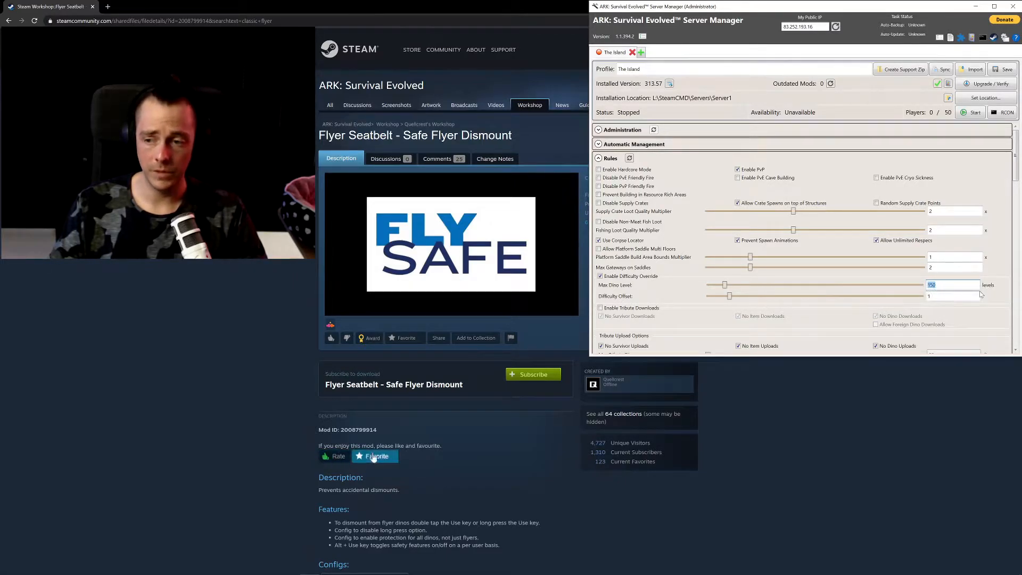
{"action": "scroll", "coordinate": [704, 258], "scroll_direction": "down", "scroll_amount": 1}
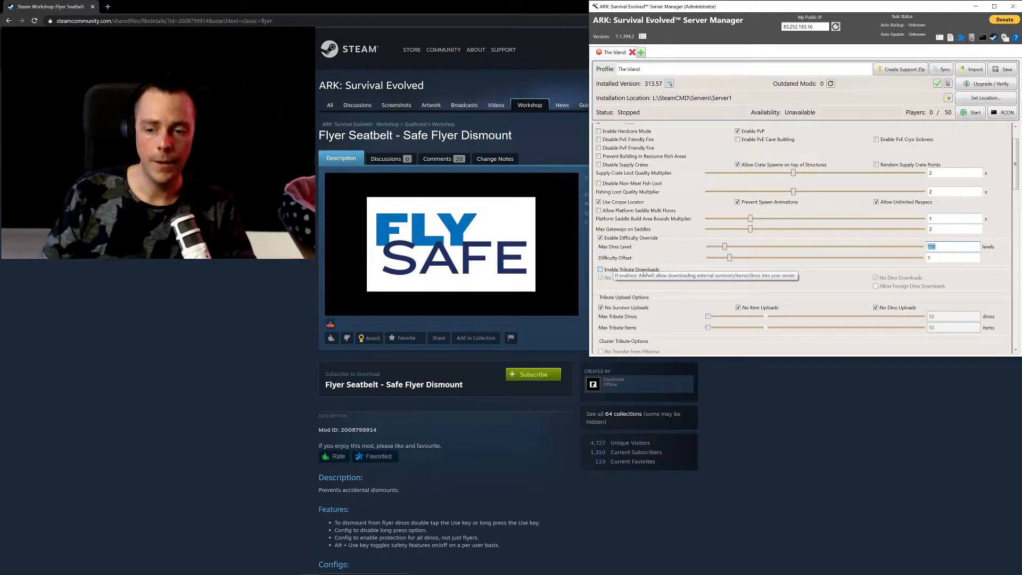
{"action": "left_click", "coordinate": [367, 456]}
{"action": "left_click", "coordinate": [367, 457]}
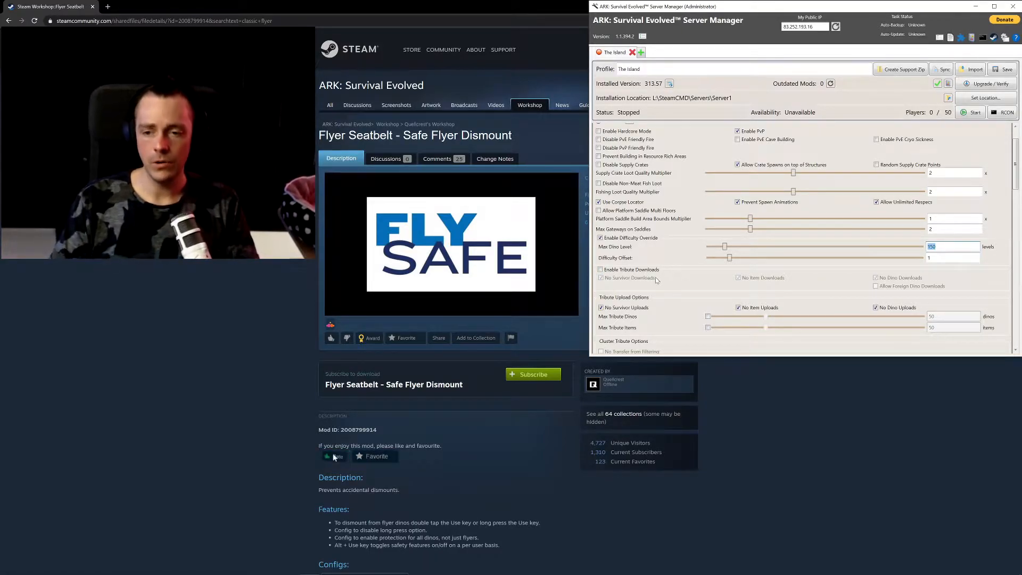
{"action": "left_click", "coordinate": [368, 457]}
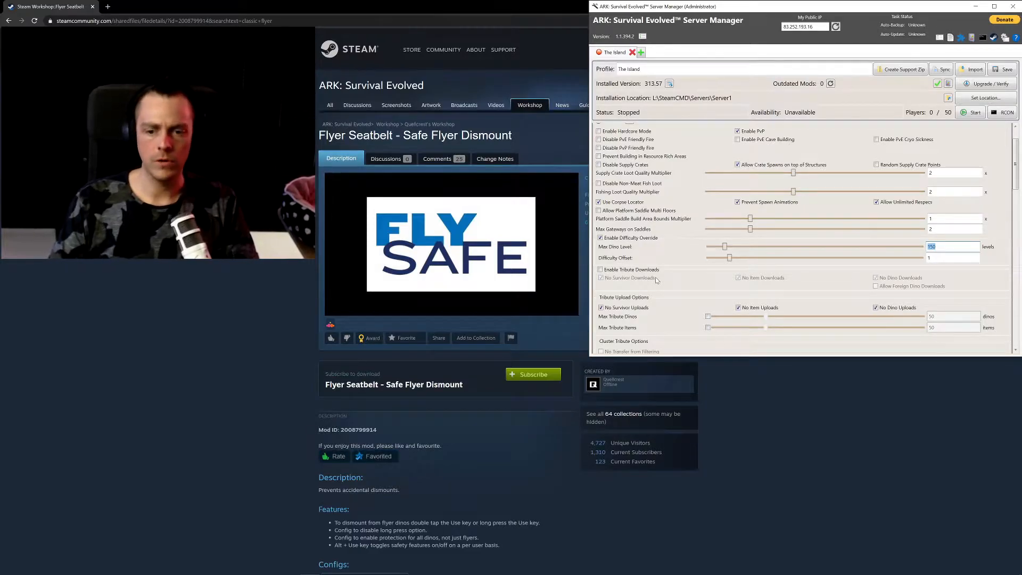
Enable Increase PvP Respawn Interval below the cluster tribute options in the server rules
{"action": "scroll", "coordinate": [660, 286], "scroll_direction": "down", "scroll_amount": 2}
{"action": "scroll", "coordinate": [660, 286], "scroll_direction": "down", "scroll_amount": 2}
{"action": "scroll", "coordinate": [679, 270], "scroll_direction": "down", "scroll_amount": 3}
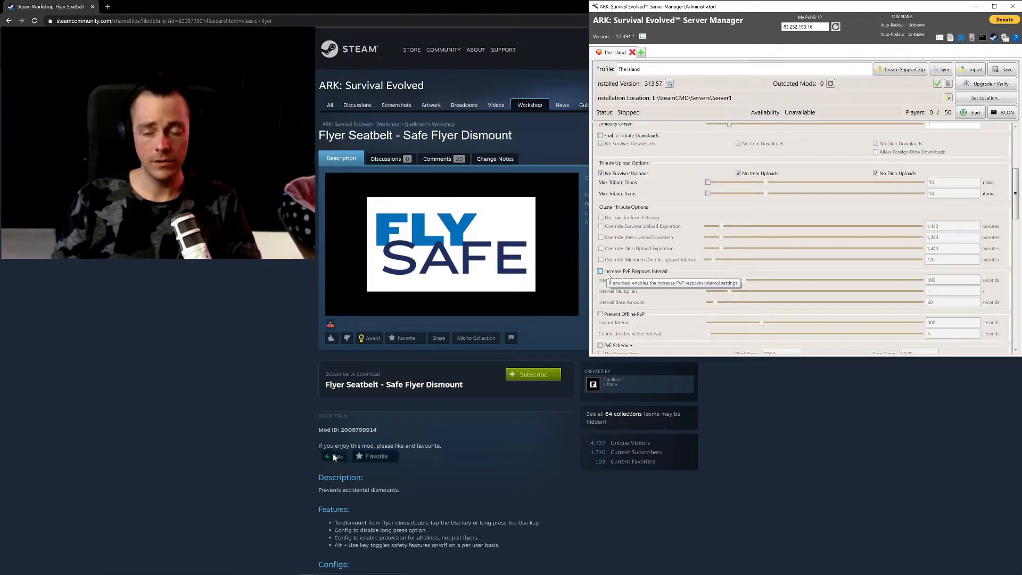
{"action": "left_click", "coordinate": [602, 273]}
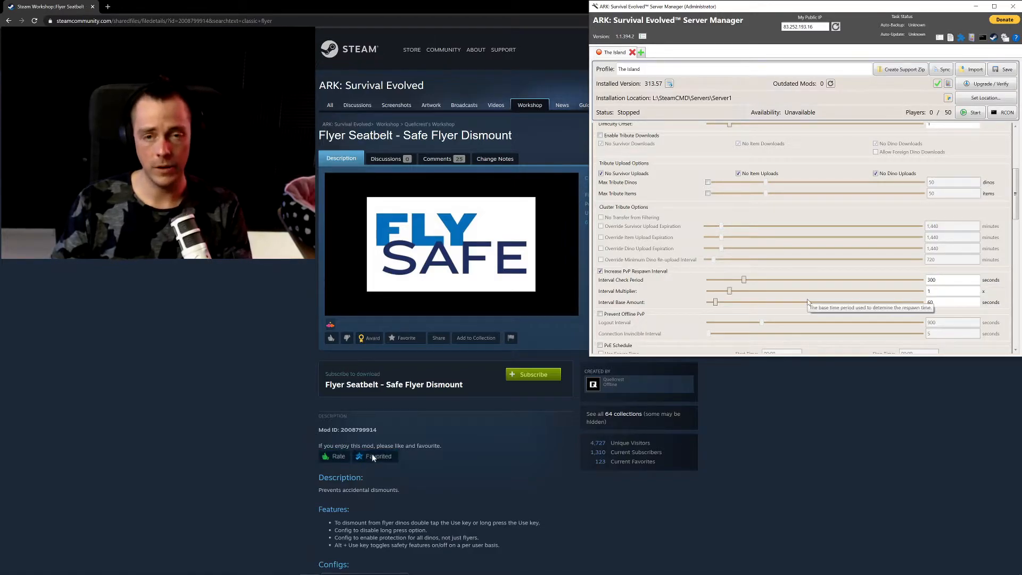
{"action": "left_click", "coordinate": [334, 456]}
{"action": "left_click", "coordinate": [374, 456]}
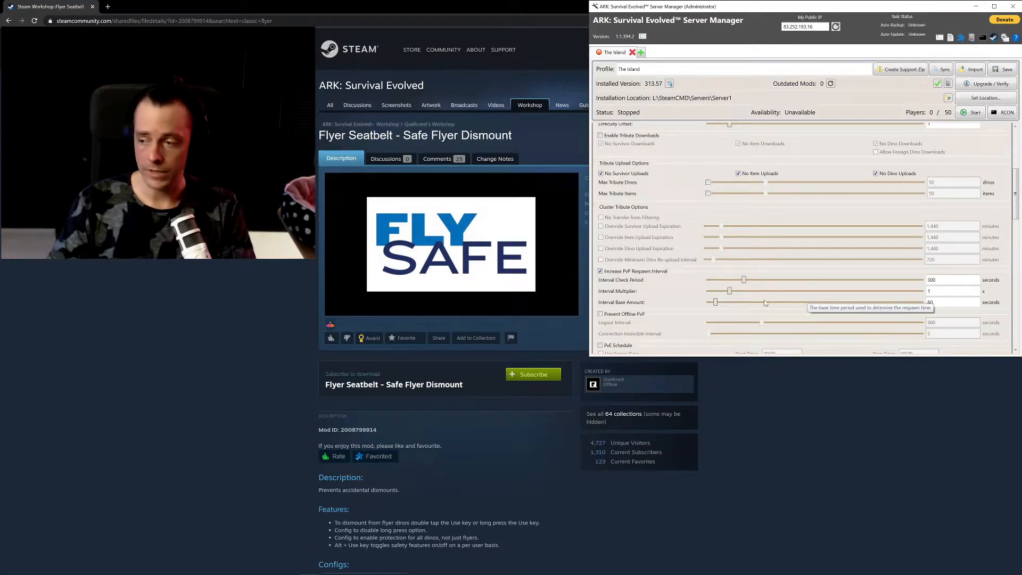
{"action": "left_click", "coordinate": [373, 456]}
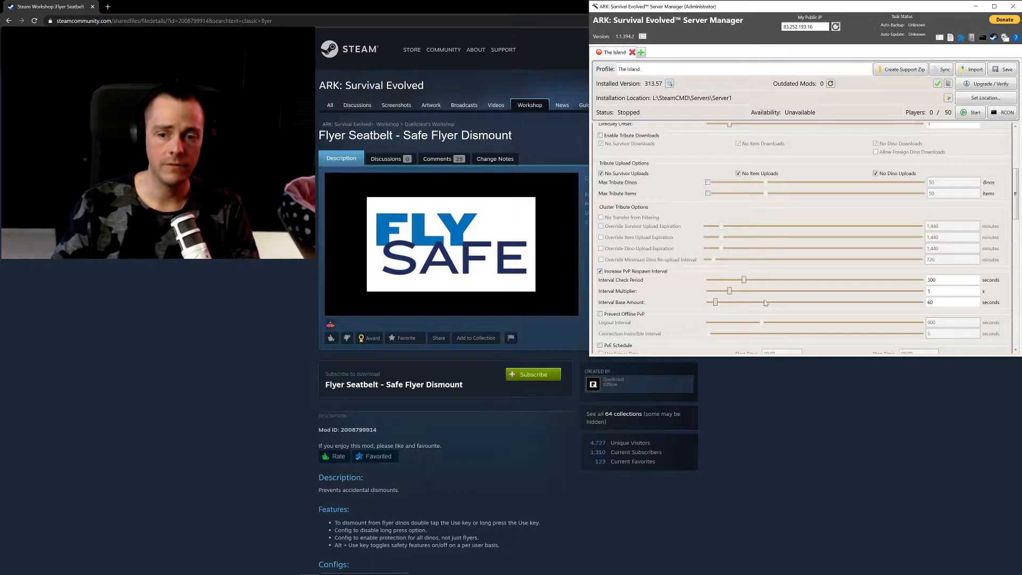
Enable Prevent Offline PvP and check its Logout Interval and Connection Invincible Interval values
{"action": "scroll", "coordinate": [687, 333], "scroll_direction": "down", "scroll_amount": 1}
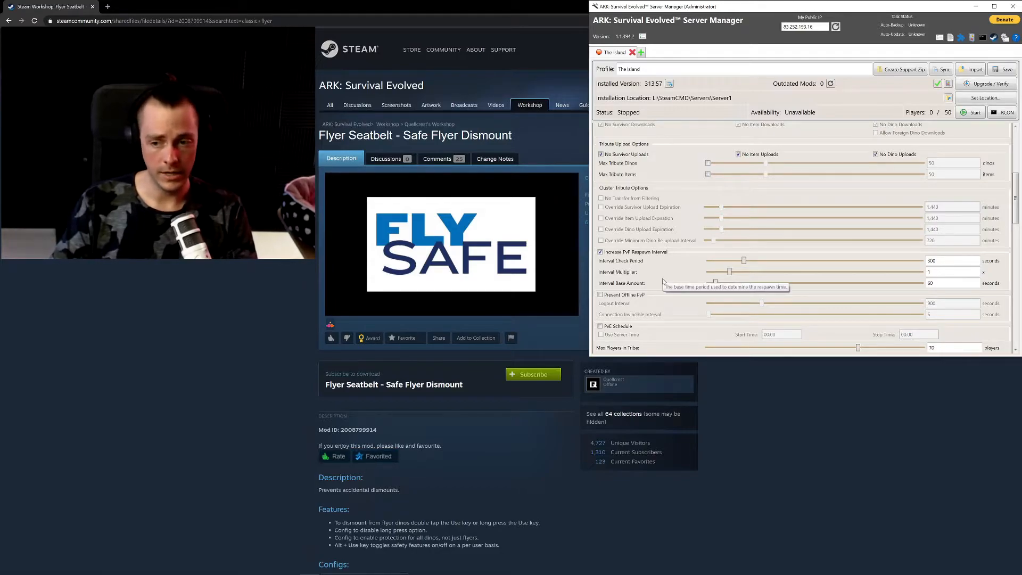
{"action": "scroll", "coordinate": [662, 302], "scroll_direction": "down", "scroll_amount": 1}
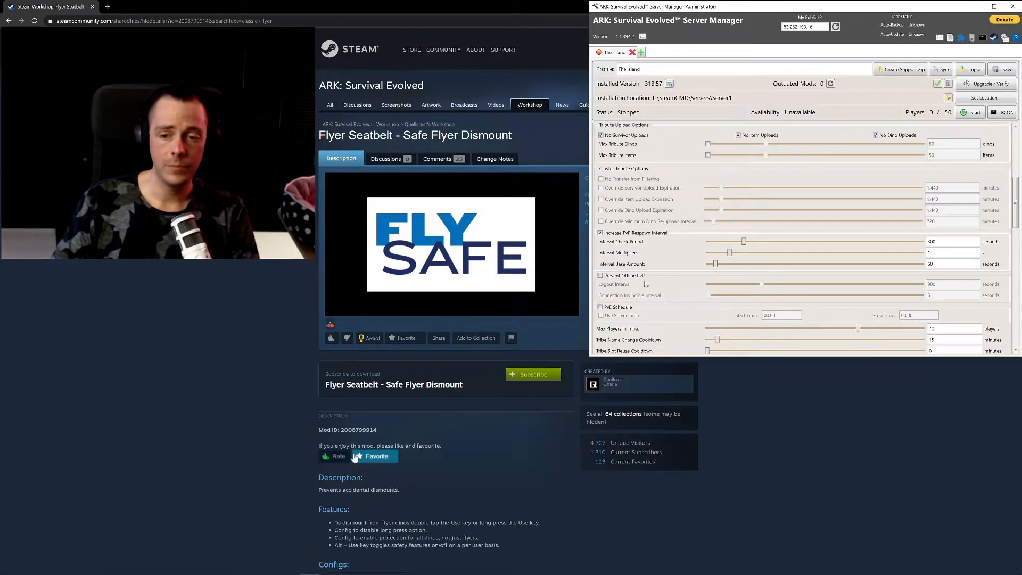
{"action": "left_click", "coordinate": [600, 276]}
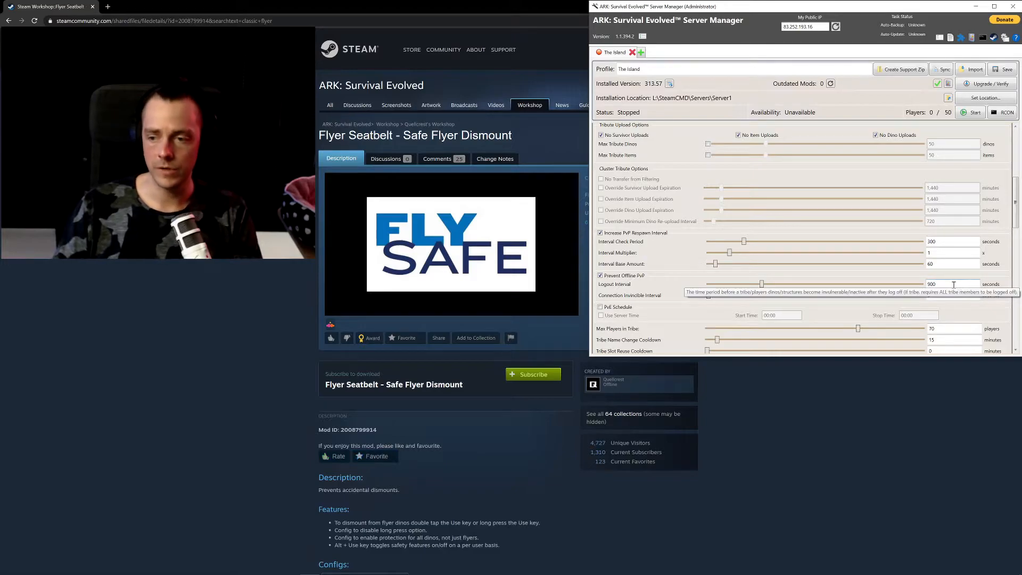
{"action": "left_click_drag", "start_coordinate": [953, 284], "coordinate": [919, 286]}
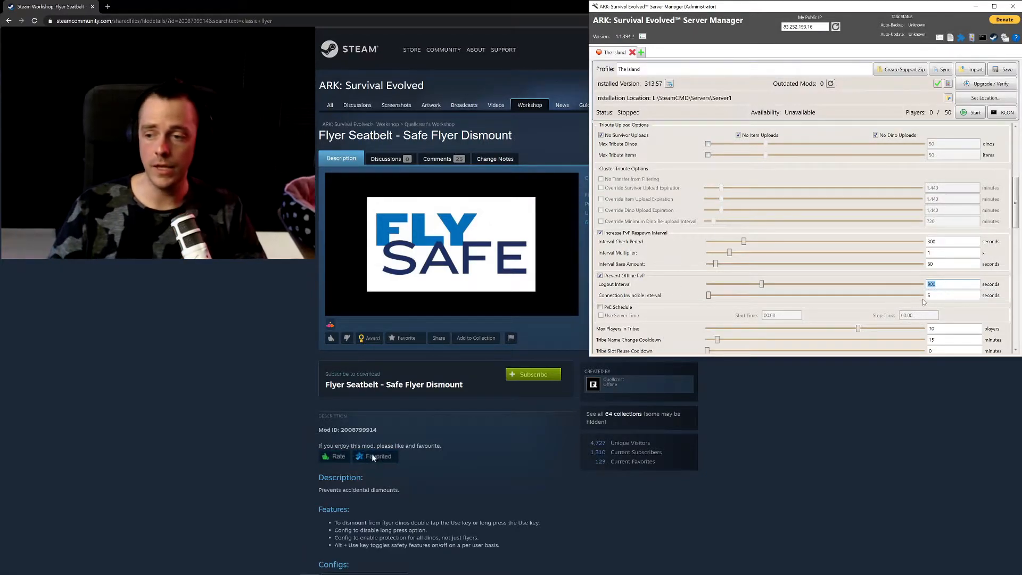
{"action": "left_click", "coordinate": [944, 297]}
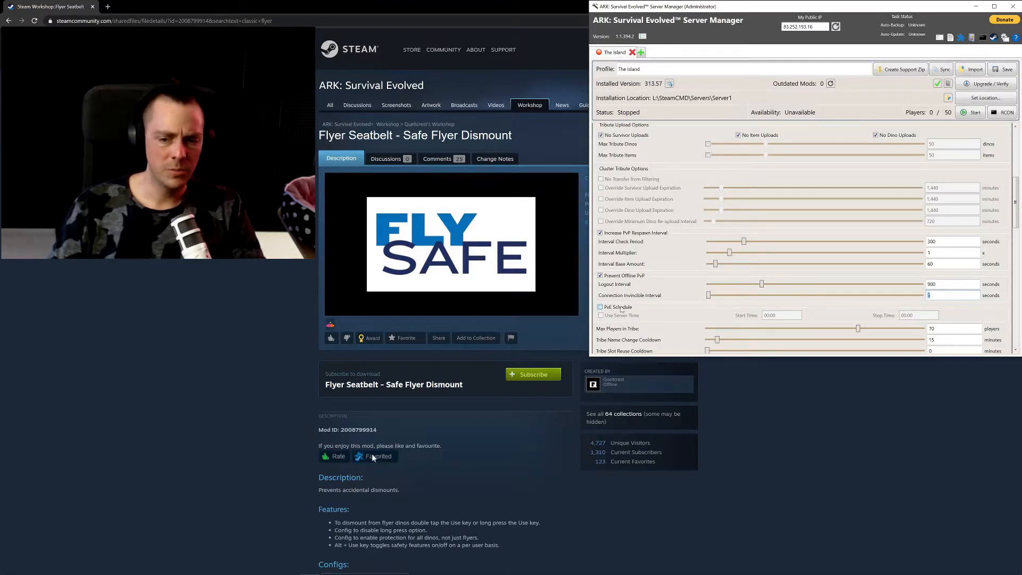
Set Max Players in Tribe to 5 and select the Tribe Name Change Cooldown value
{"action": "scroll", "coordinate": [689, 303], "scroll_direction": "down", "scroll_amount": 2}
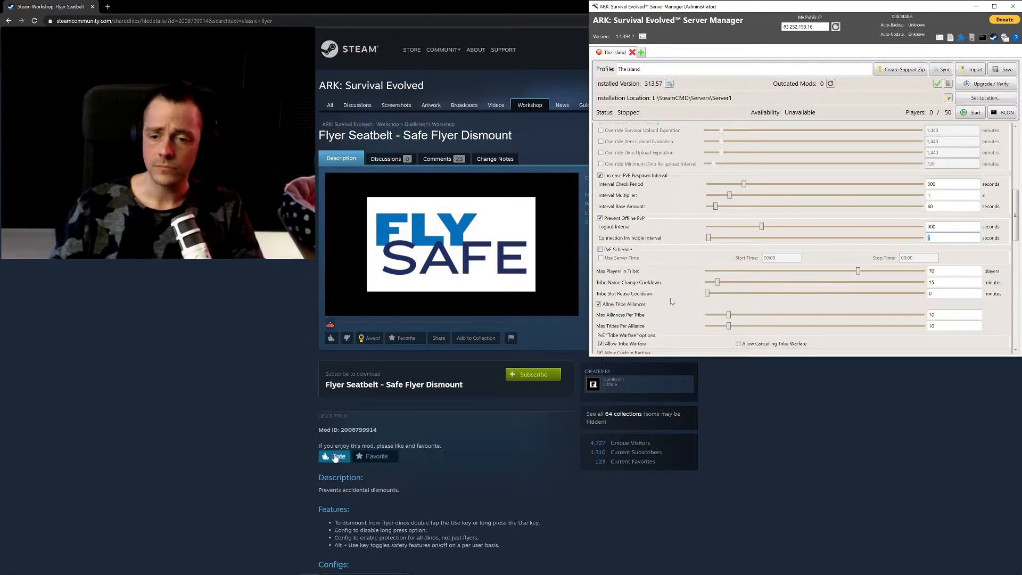
{"action": "left_click", "coordinate": [959, 273]}
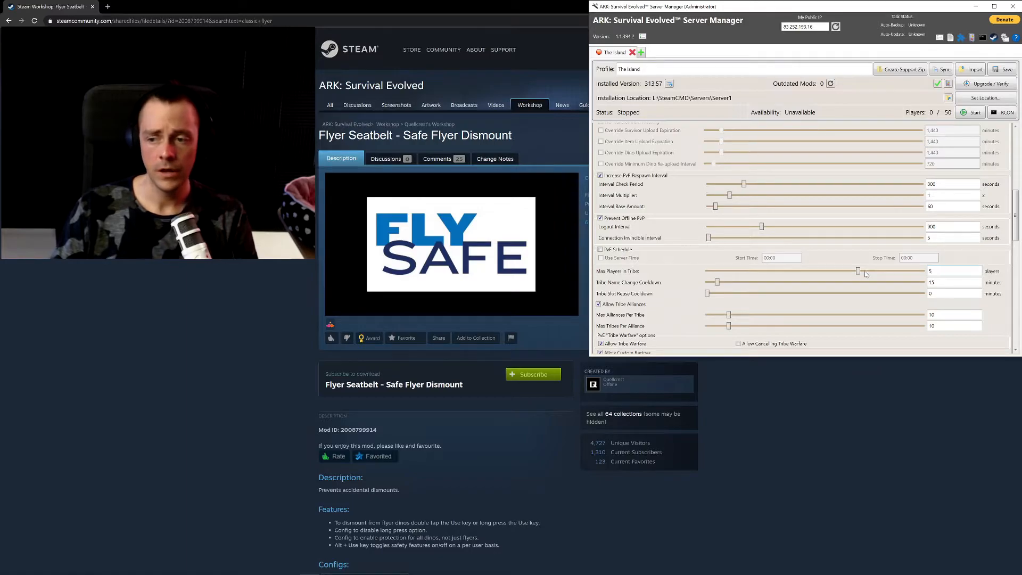
{"action": "left_click", "coordinate": [949, 283]}
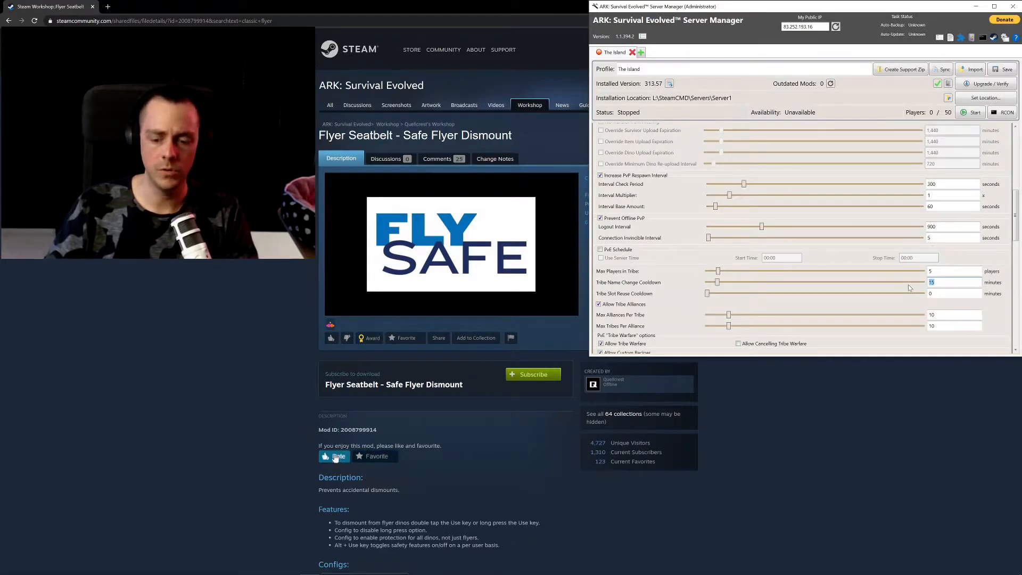
Set the Tribe Name Change Cooldown to 1,000,000,000 minutes
{"action": "type", "text": "1000"}
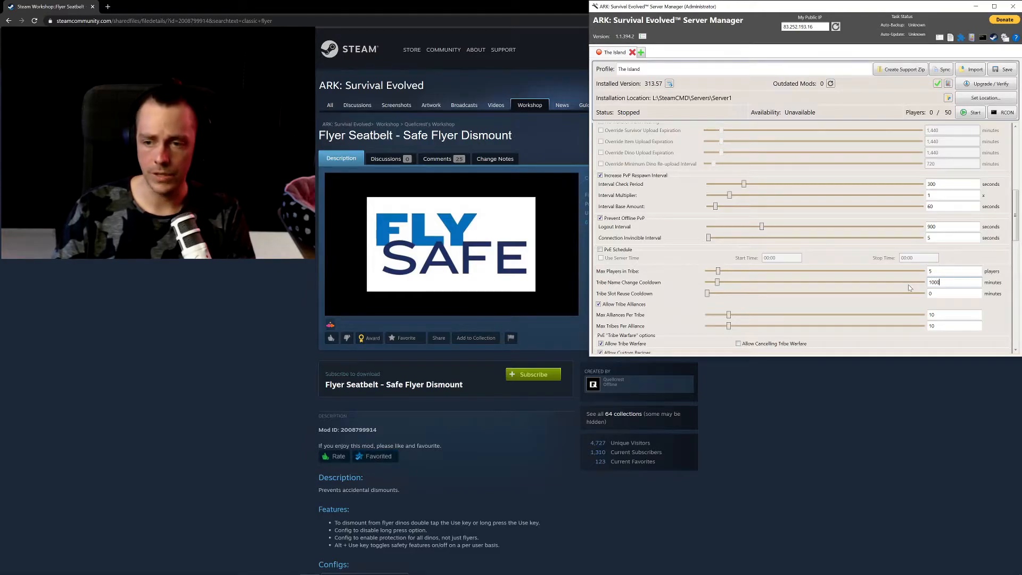
{"action": "type", "text": "000000"}
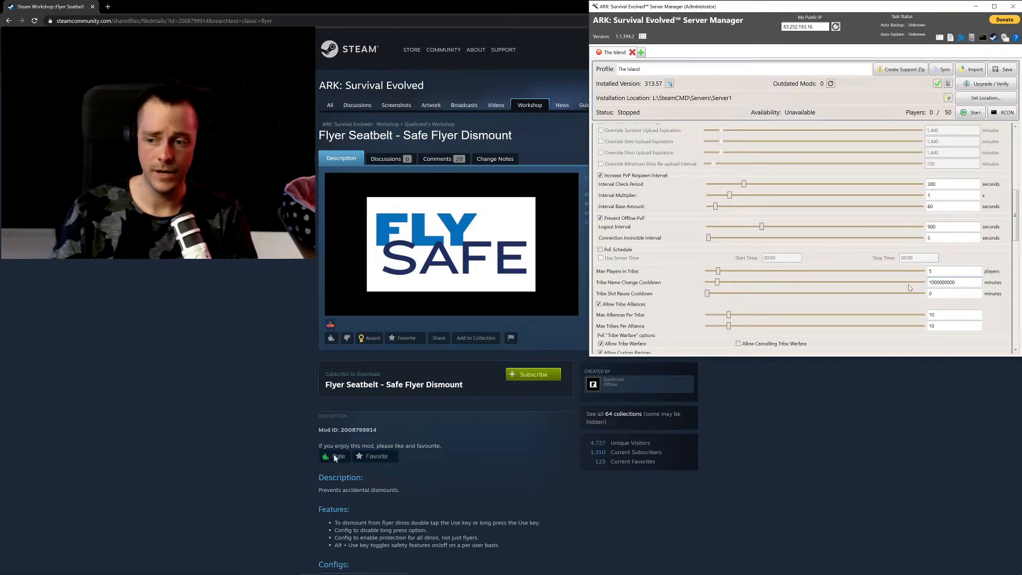
{"action": "left_click", "coordinate": [972, 293]}
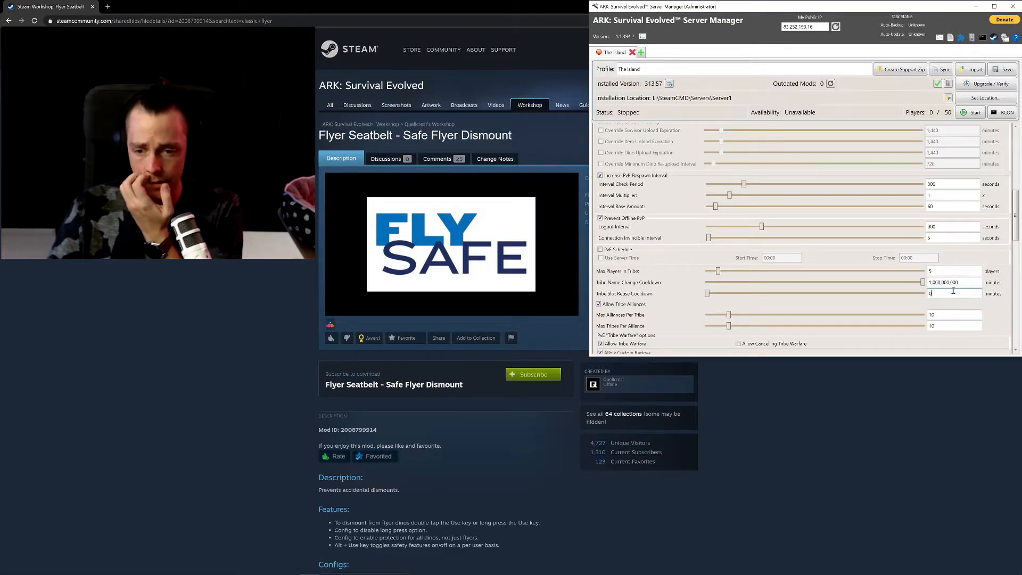
Disable and re-enable Allow Tribe Alliances, and select the Max Tribes Per Alliance value
{"action": "scroll", "coordinate": [668, 272], "scroll_direction": "down", "scroll_amount": 2}
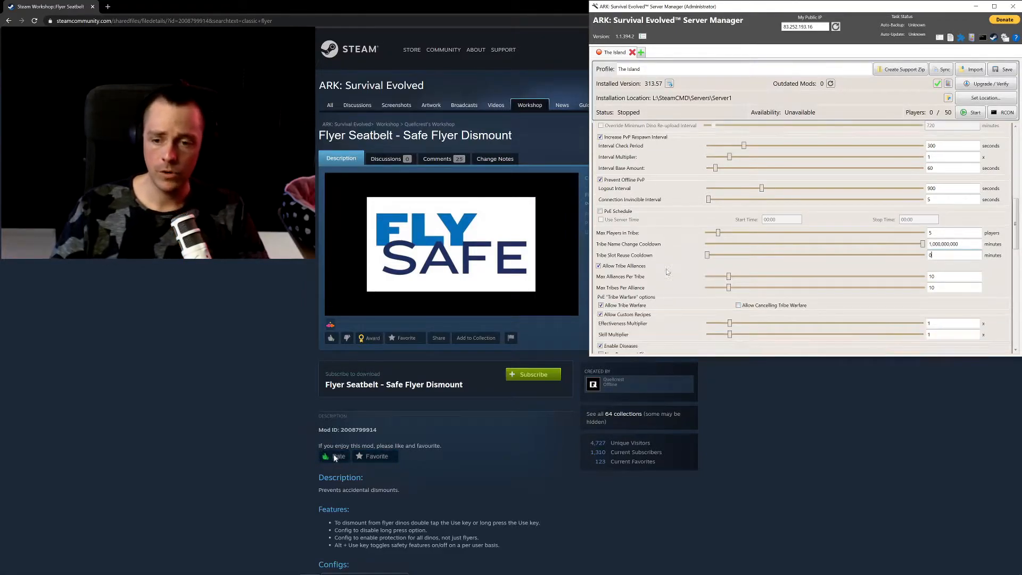
{"action": "scroll", "coordinate": [681, 249], "scroll_direction": "up", "scroll_amount": 1}
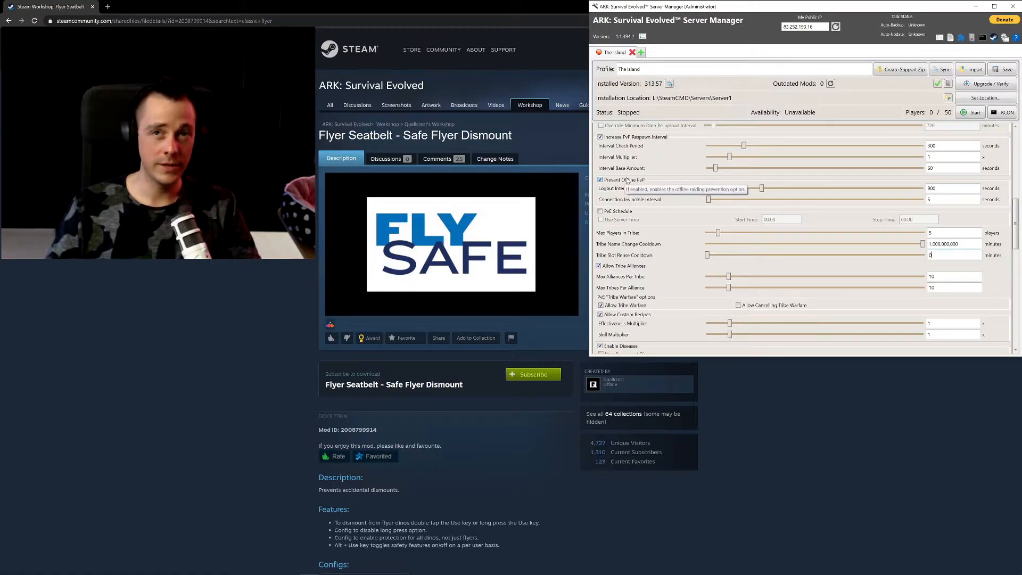
{"action": "left_click", "coordinate": [622, 267]}
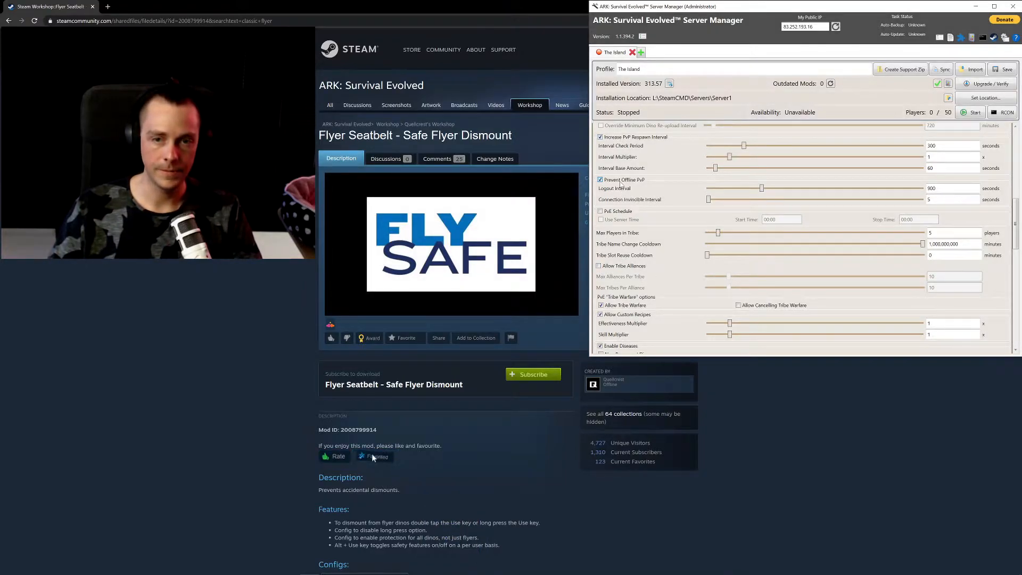
{"action": "left_click", "coordinate": [617, 267]}
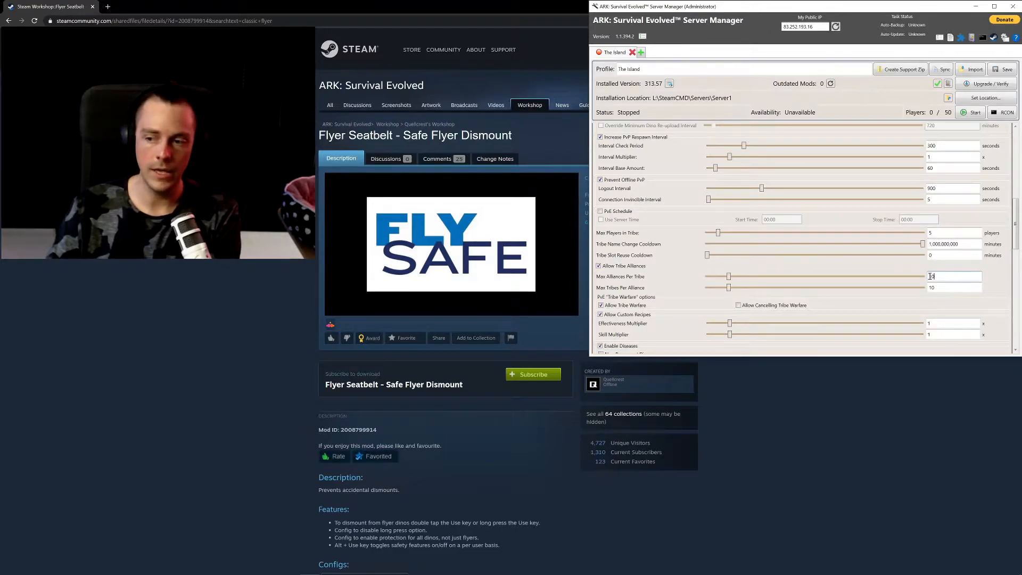
{"action": "key", "text": "Tab"}
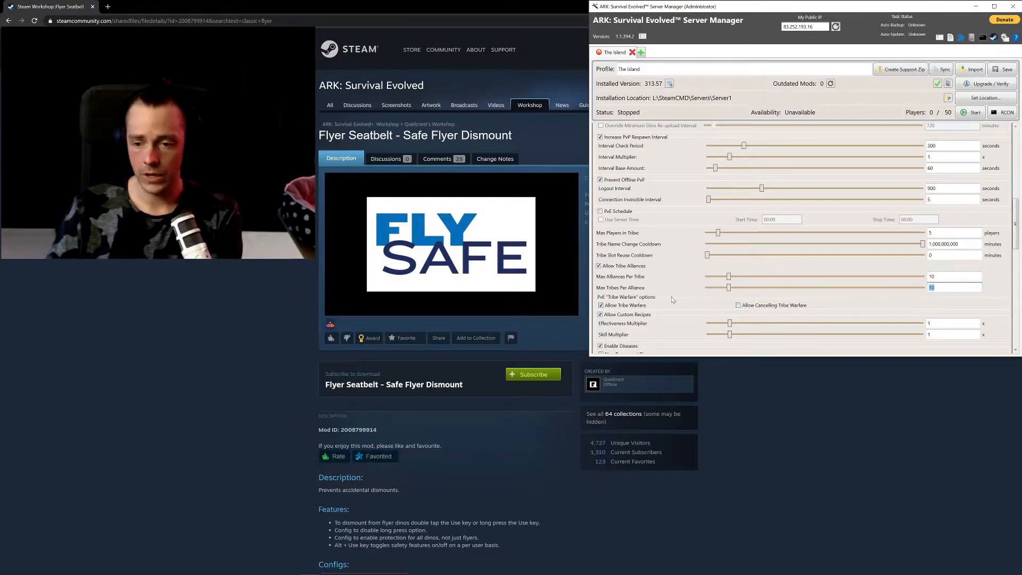
Review the remaining server rules and set the Use Corpse Life Span Multiplier to 3
{"action": "scroll", "coordinate": [644, 303], "scroll_direction": "down", "scroll_amount": 3}
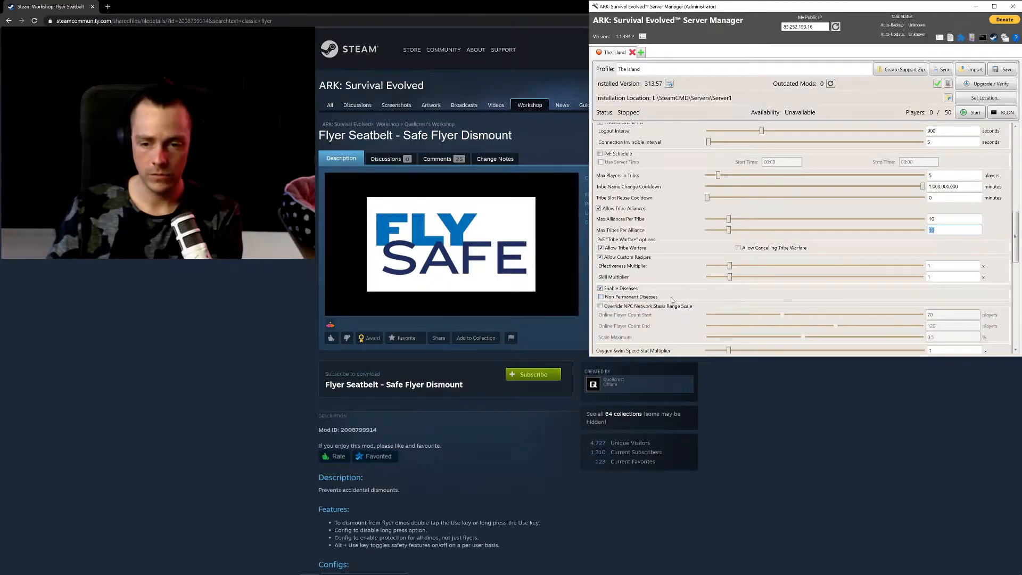
{"action": "scroll", "coordinate": [734, 287], "scroll_direction": "down", "scroll_amount": 4}
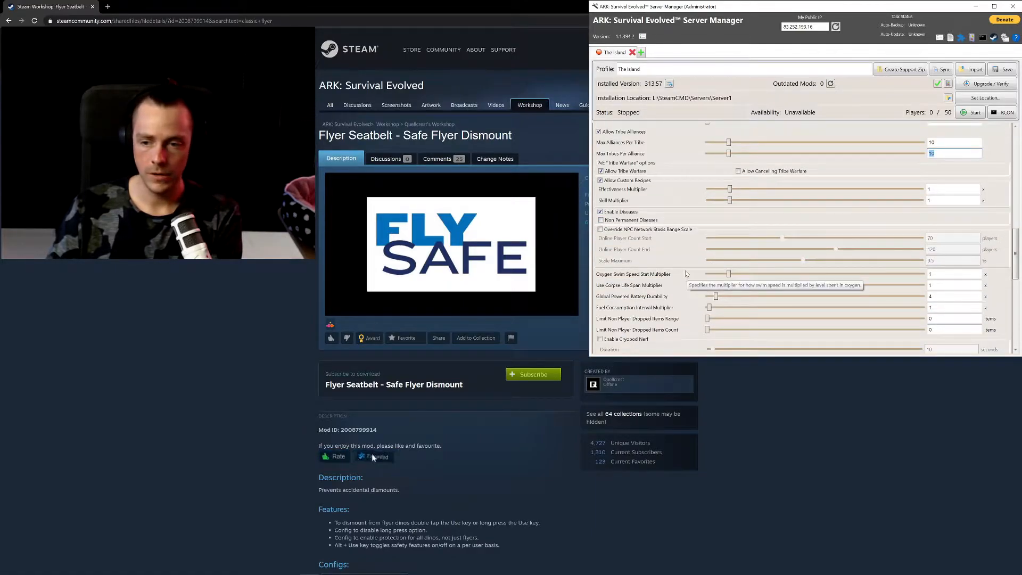
{"action": "scroll", "coordinate": [836, 244], "scroll_direction": "down", "scroll_amount": 2}
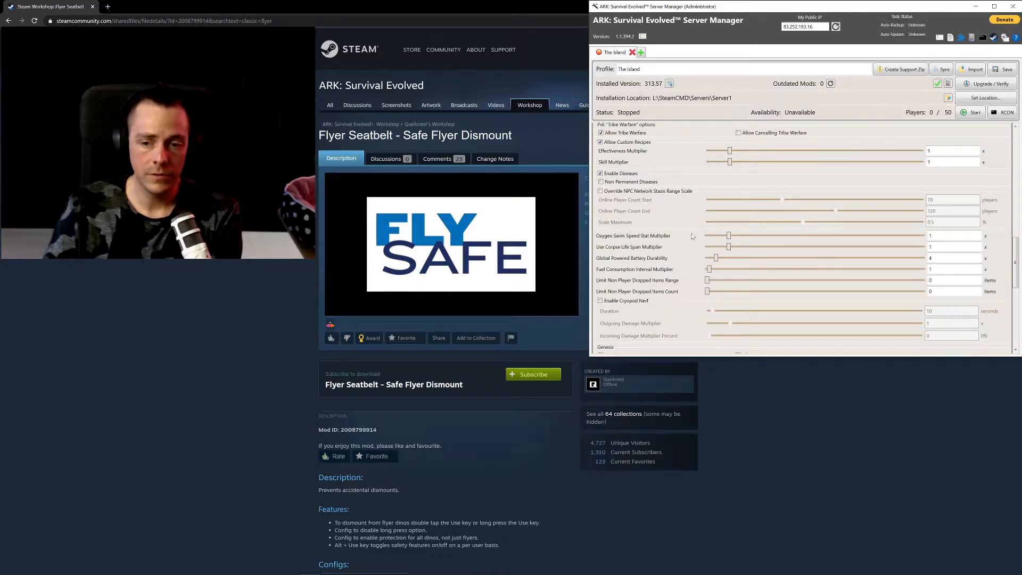
{"action": "scroll", "coordinate": [692, 239], "scroll_direction": "down", "scroll_amount": 2}
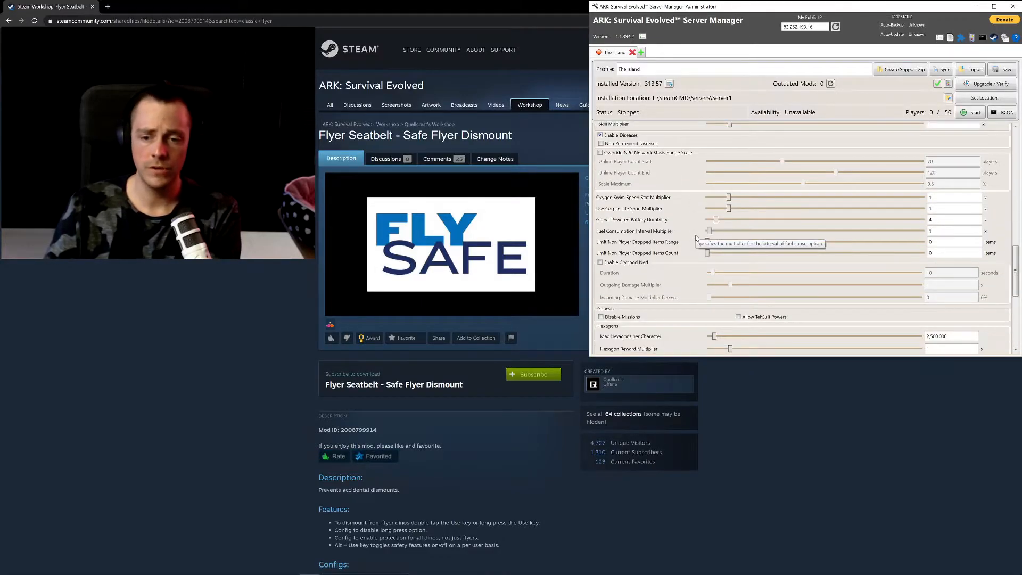
{"action": "scroll", "coordinate": [689, 240], "scroll_direction": "down", "scroll_amount": 5}
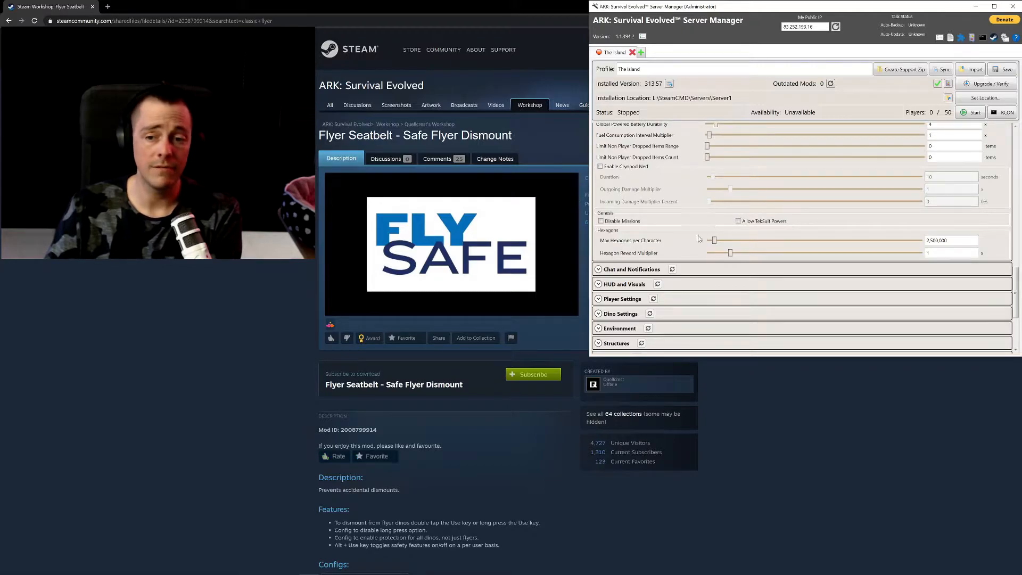
{"action": "scroll", "coordinate": [677, 250], "scroll_direction": "up", "scroll_amount": 3}
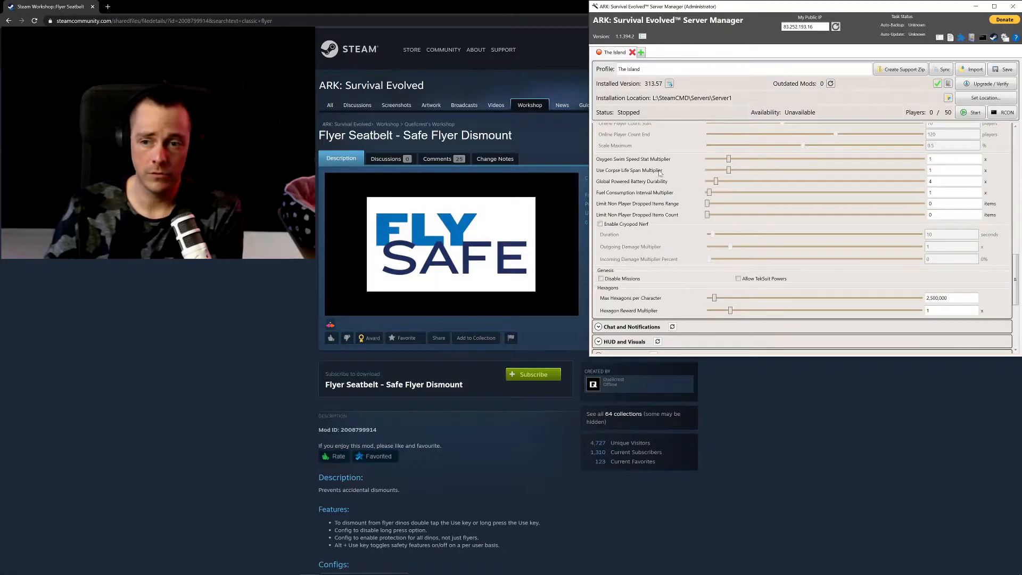
{"action": "double_click", "coordinate": [943, 169]}
{"action": "type", "text": "3"}
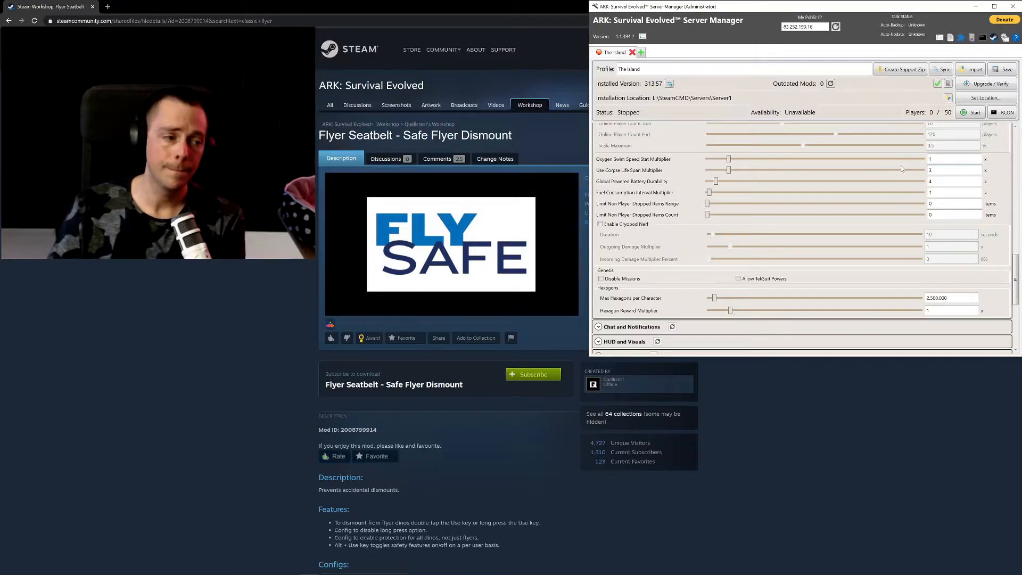
{"action": "left_click", "coordinate": [373, 457]}
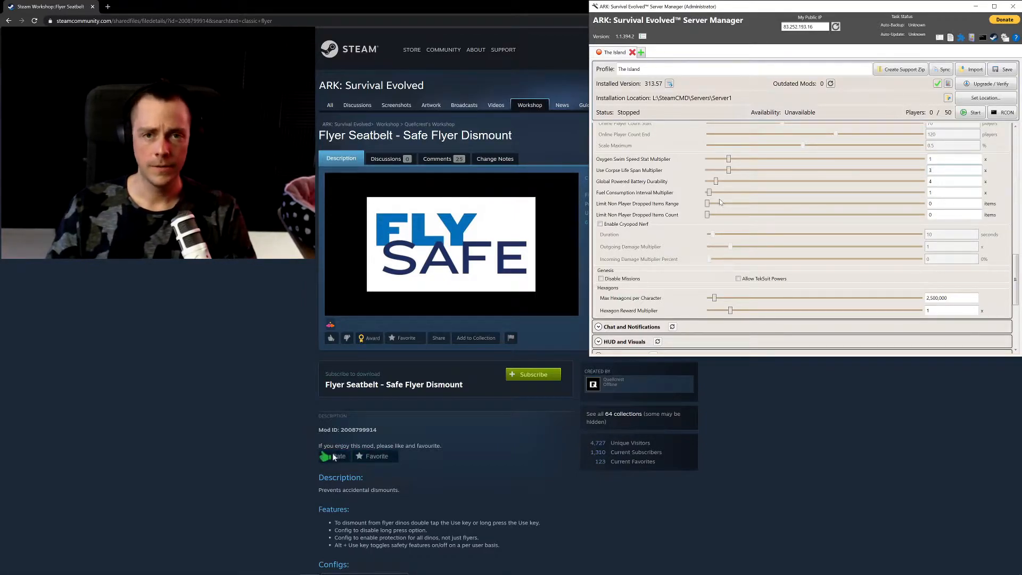
Expand the Chat and Notifications section and enable 'Player Joined' Notifications
{"action": "scroll", "coordinate": [720, 202], "scroll_direction": "down", "scroll_amount": 1}
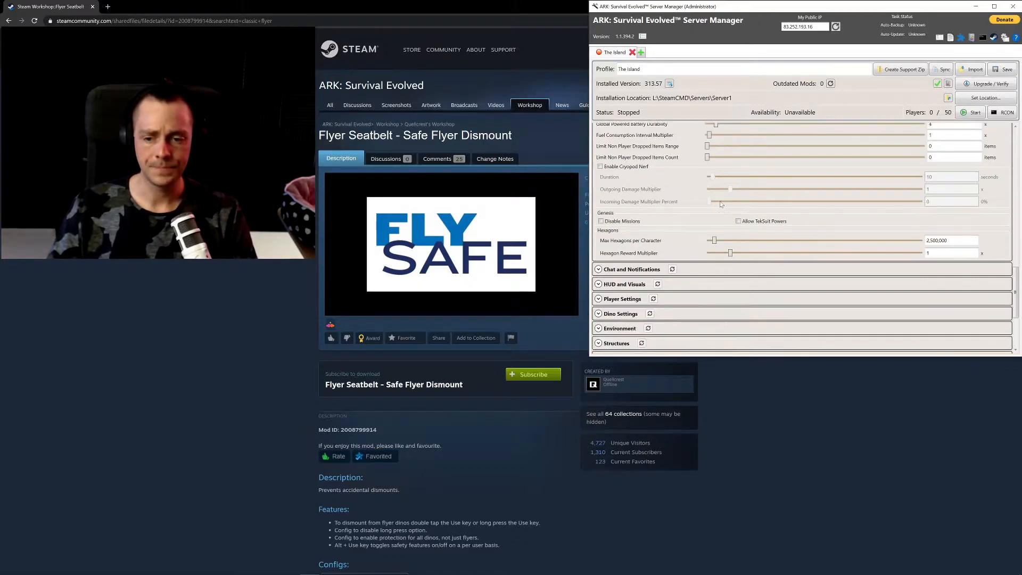
{"action": "left_click", "coordinate": [661, 269]}
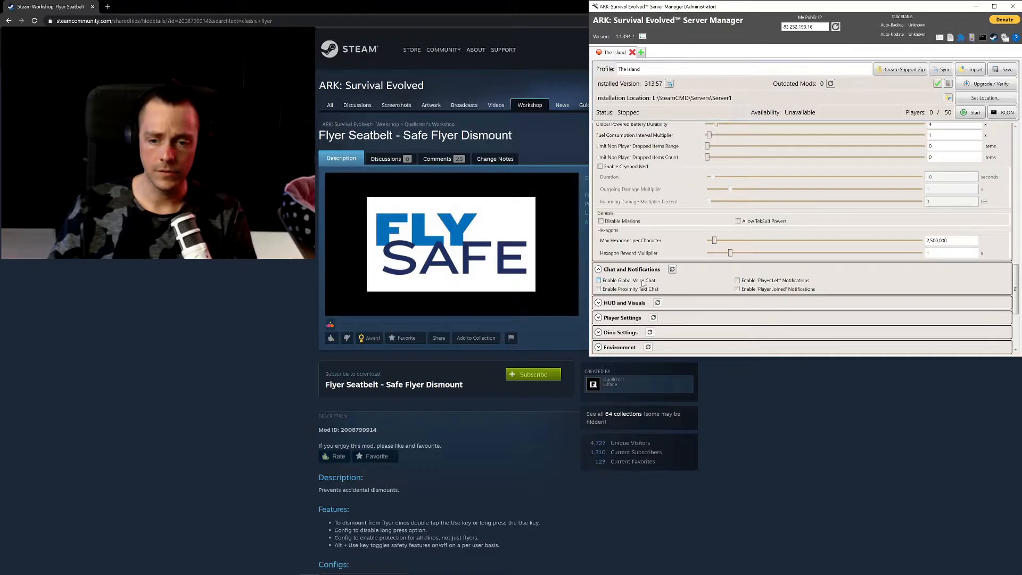
{"action": "mouse_move", "coordinate": [642, 284]}
{"action": "left_click", "coordinate": [373, 457]}
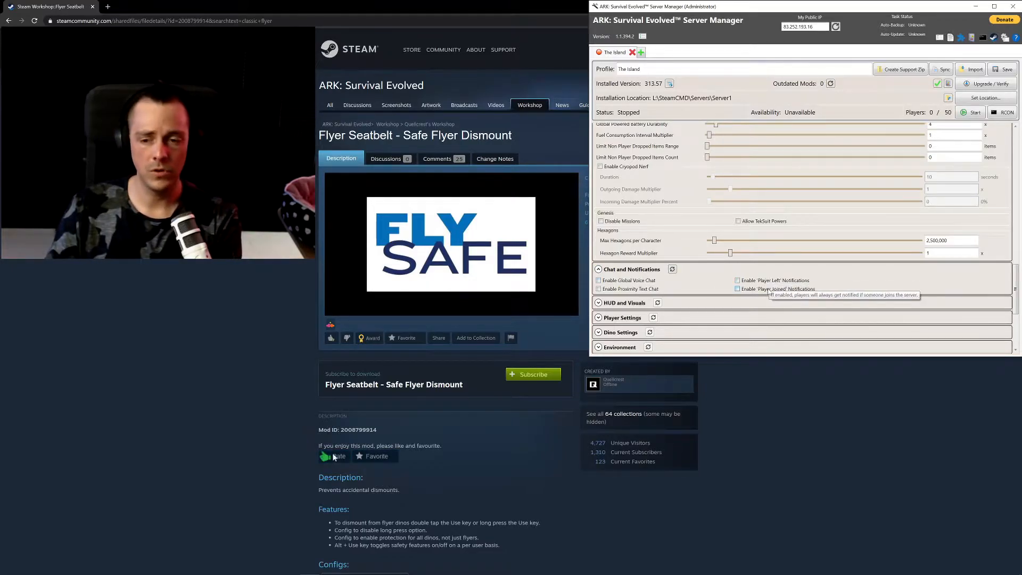
{"action": "left_click", "coordinate": [621, 283]}
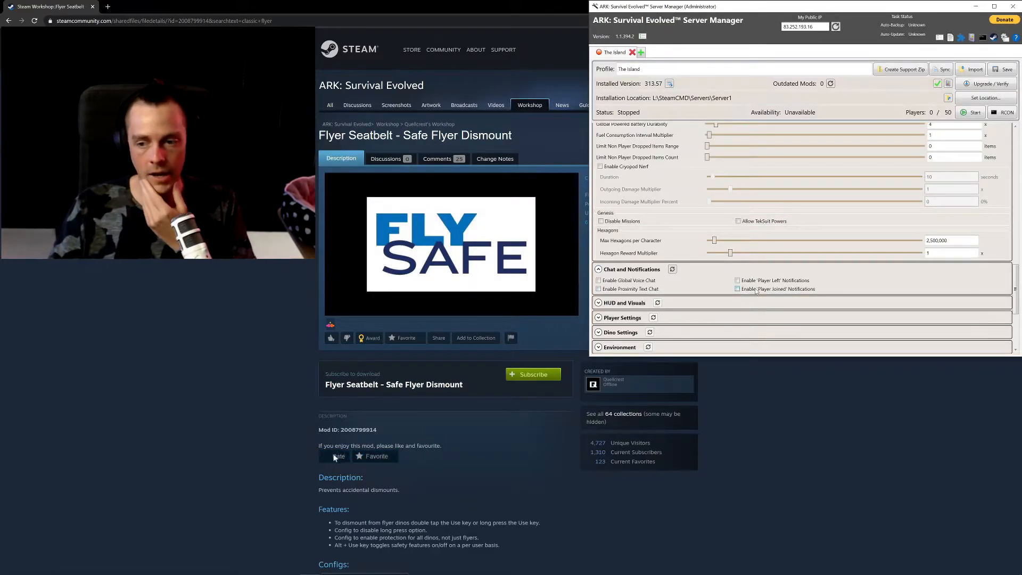
{"action": "left_click", "coordinate": [738, 289]}
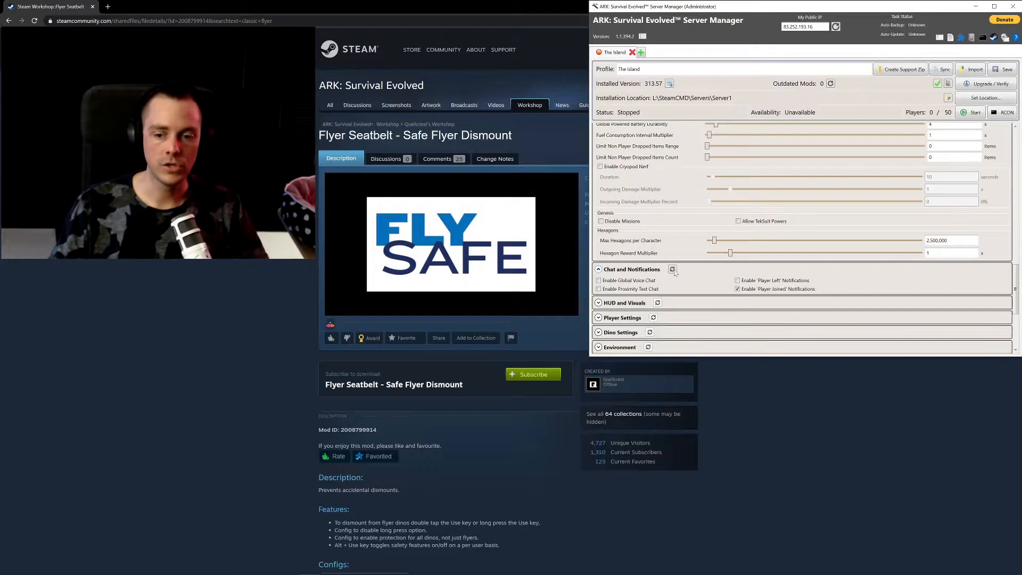
In HUD and Visuals, enable Allow Third-Person View, Show Floating Damage Text and Allow Map Player Location
{"action": "left_click", "coordinate": [617, 303]}
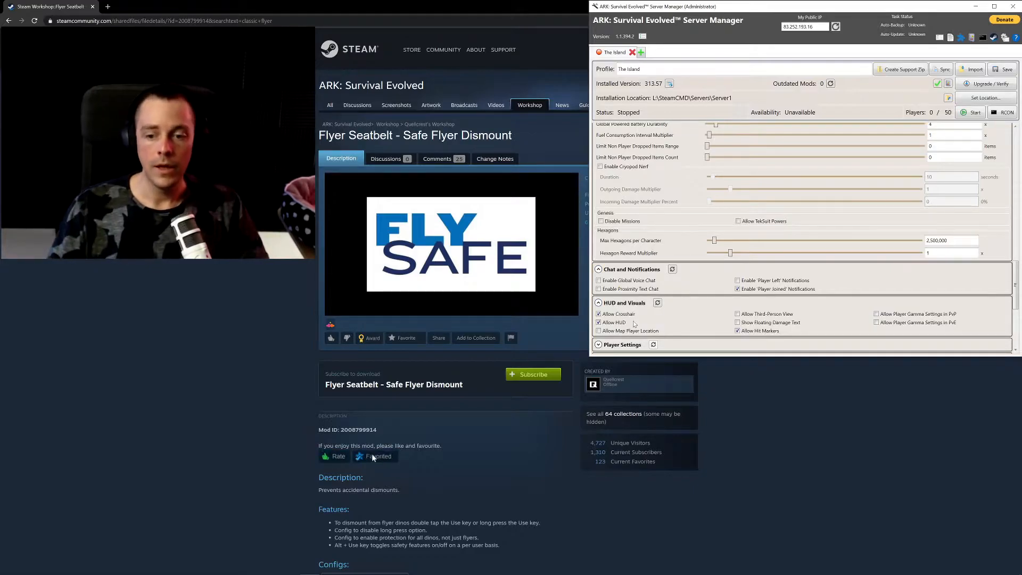
{"action": "left_click", "coordinate": [746, 314]}
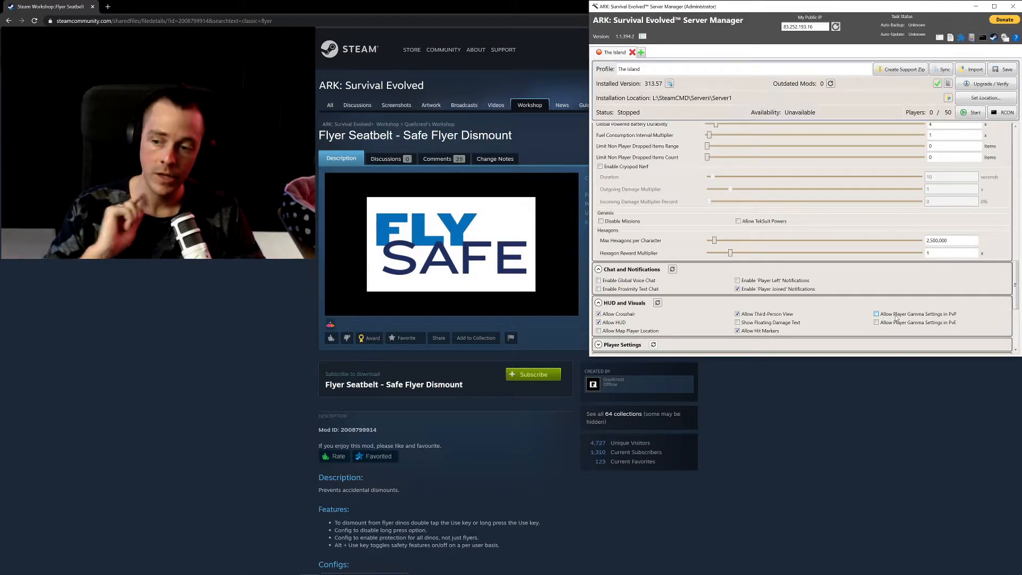
{"action": "left_click", "coordinate": [754, 323]}
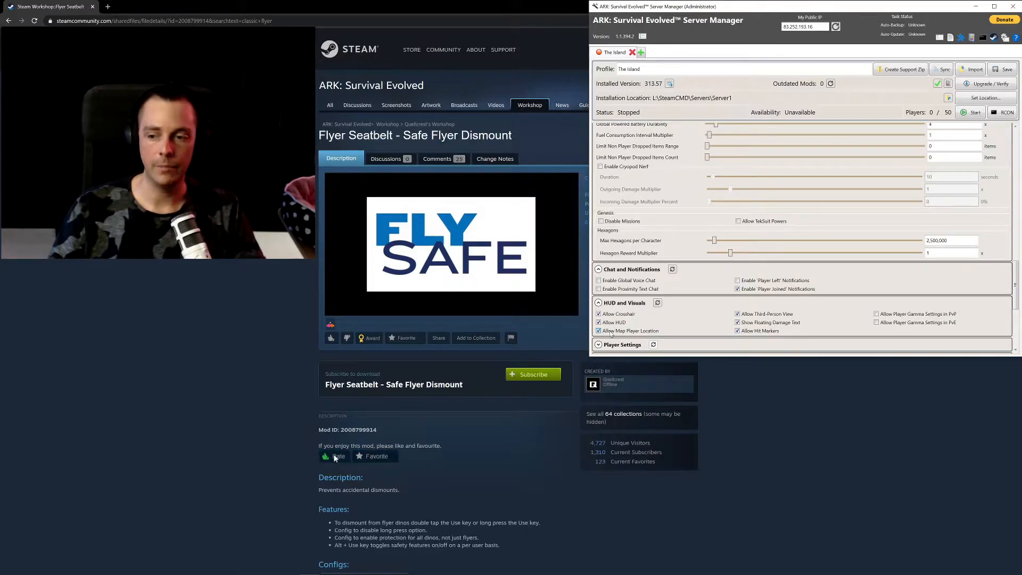
{"action": "scroll", "coordinate": [781, 291], "scroll_direction": "down", "scroll_amount": 2}
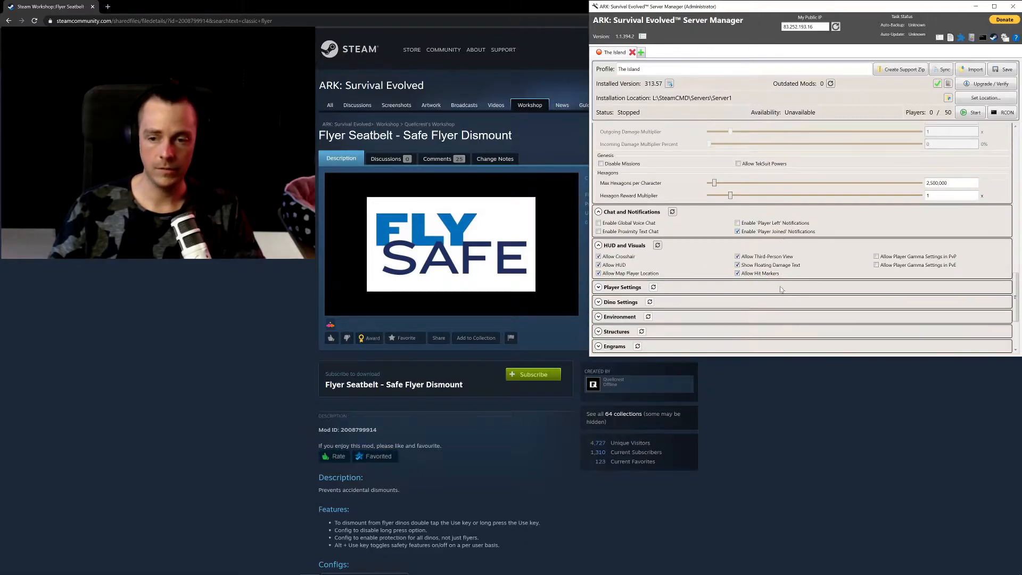
Expand Player Settings, save the server profile, and enable Flyer Carry
{"action": "left_click", "coordinate": [744, 289]}
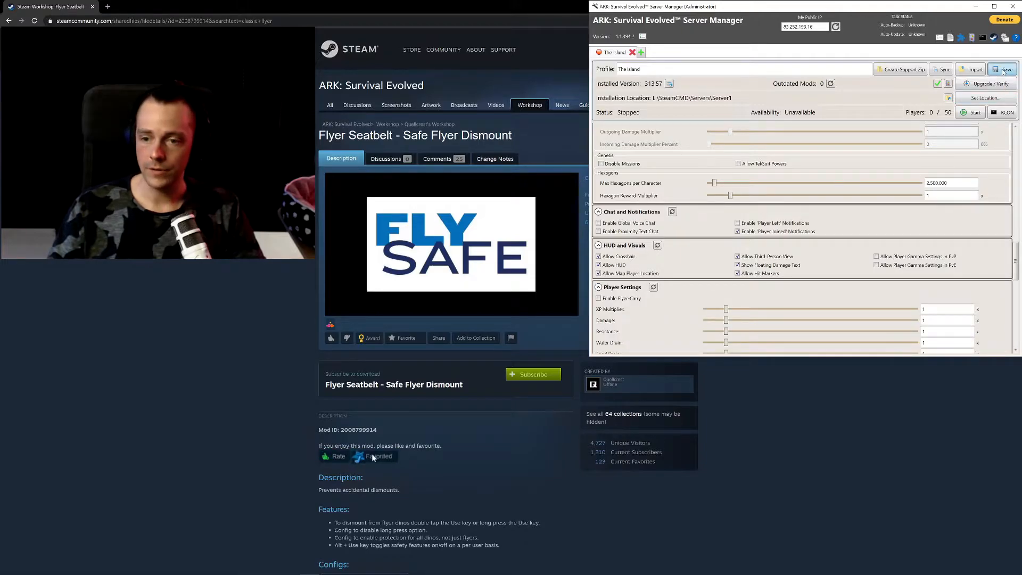
{"action": "left_click", "coordinate": [1003, 70]}
{"action": "scroll", "coordinate": [657, 226], "scroll_direction": "down", "scroll_amount": 3}
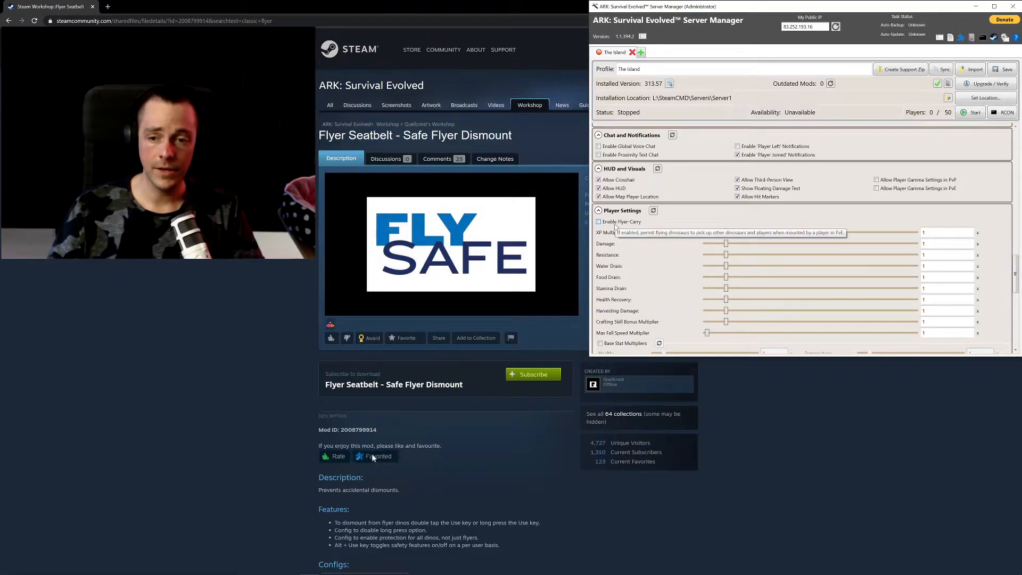
{"action": "left_click", "coordinate": [615, 222]}
{"action": "scroll", "coordinate": [616, 202], "scroll_direction": "down", "scroll_amount": 2}
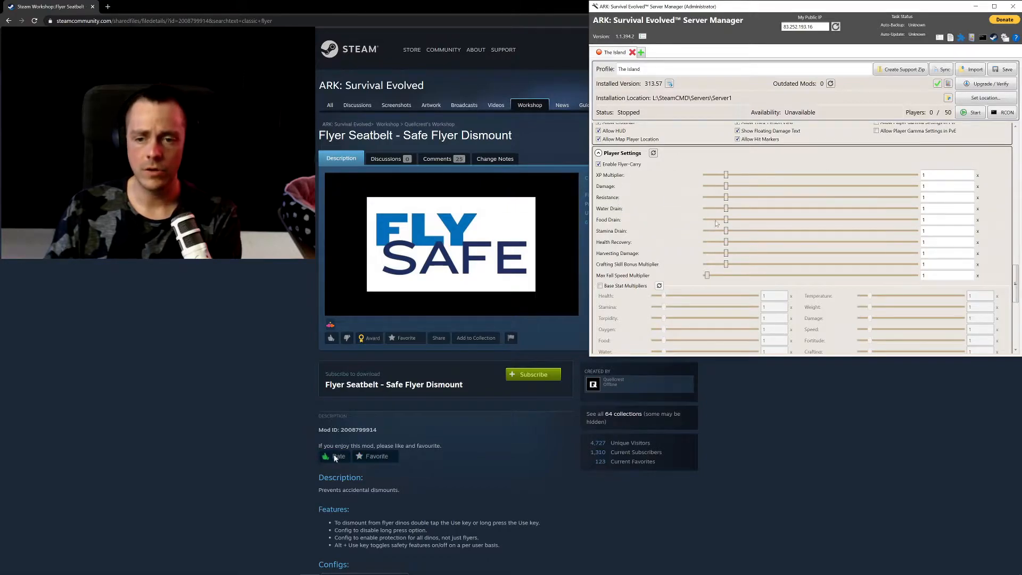
Set the player XP Multiplier to 2
{"action": "left_click", "coordinate": [921, 176]}
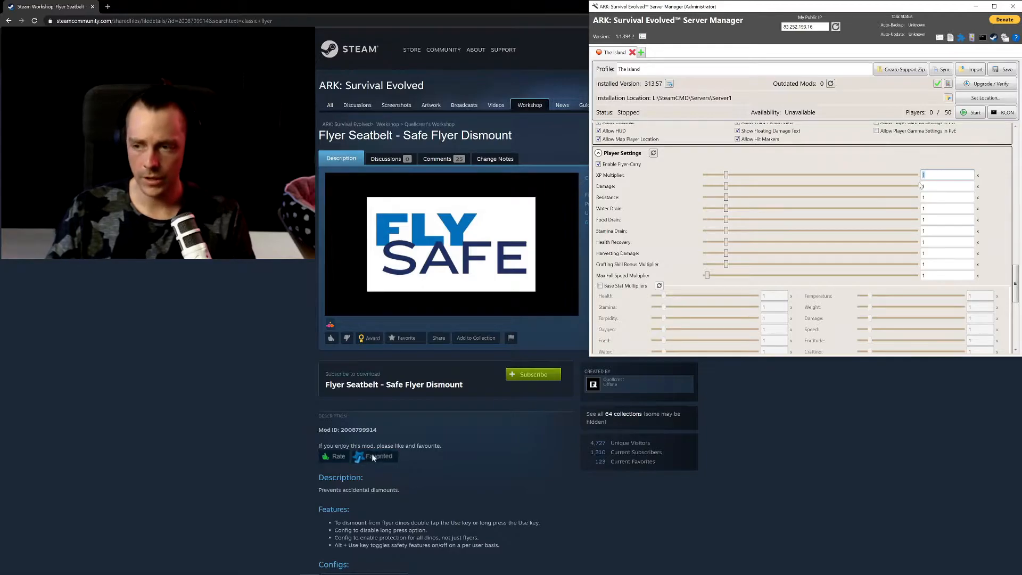
{"action": "type", "text": "2"}
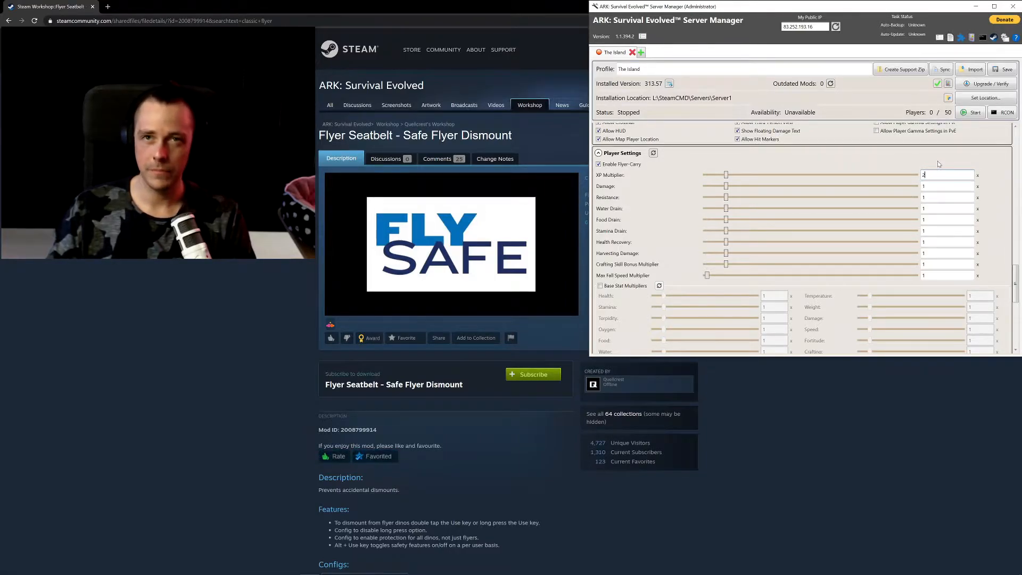
{"action": "left_click", "coordinate": [334, 456]}
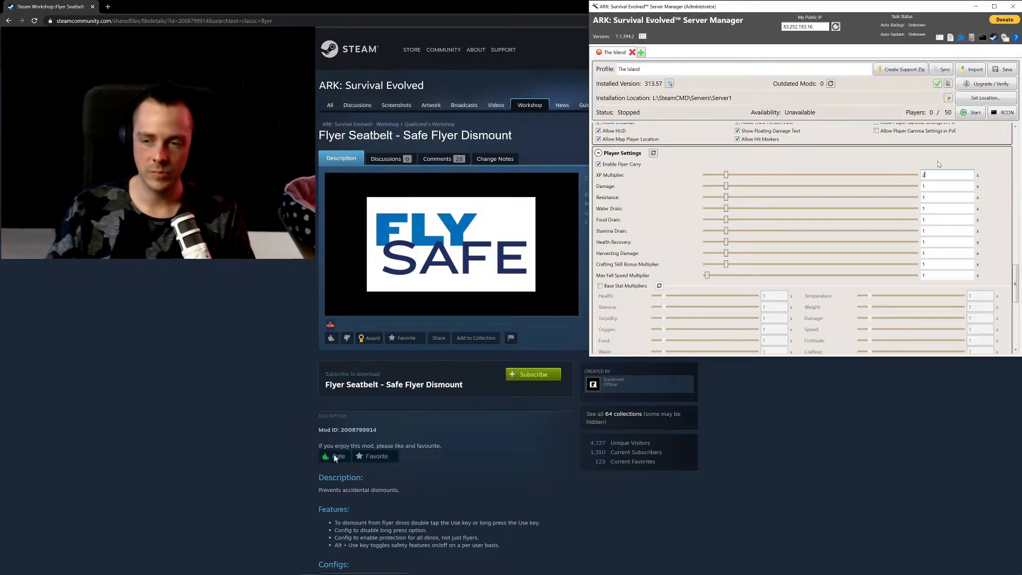
{"action": "left_click", "coordinate": [373, 456]}
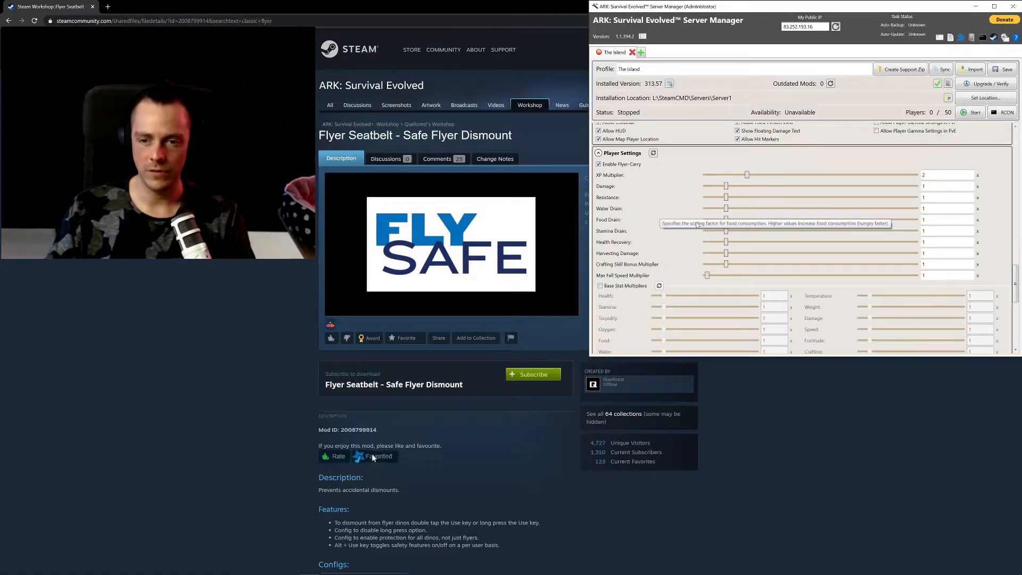
Set the players' Water Drain and Food Drain multipliers to 0.3 each
{"action": "left_click", "coordinate": [926, 209]}
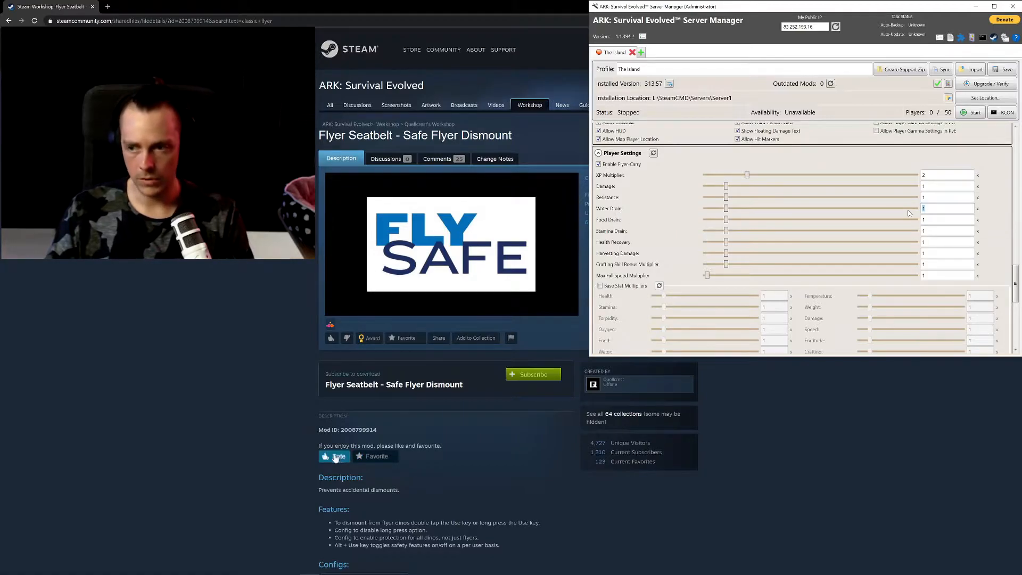
{"action": "left_click", "coordinate": [716, 209]}
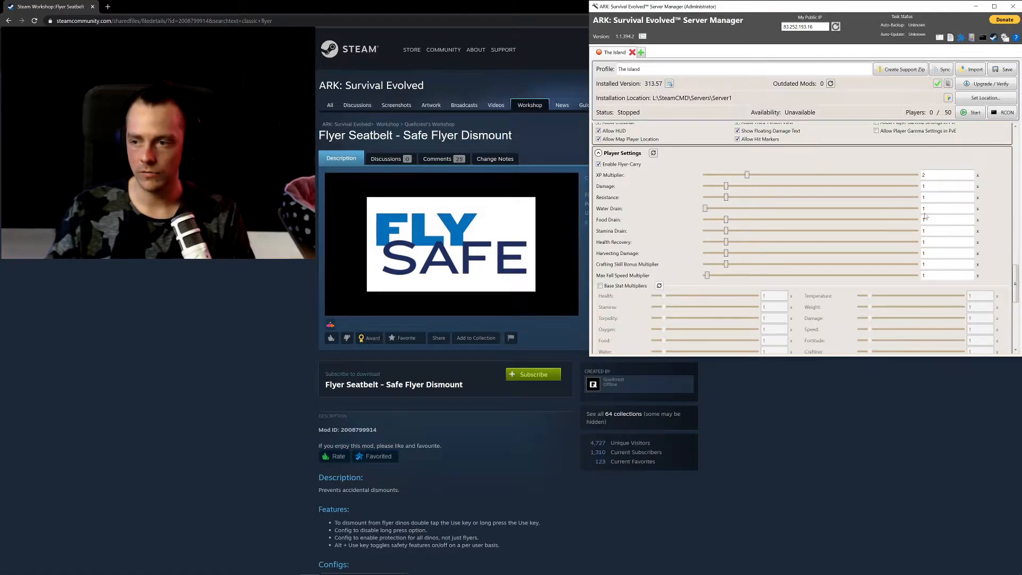
{"action": "type", "text": "0.3"}
{"action": "left_click_drag", "start_coordinate": [927, 220], "coordinate": [903, 222]}
{"action": "type", "text": "0.3"}
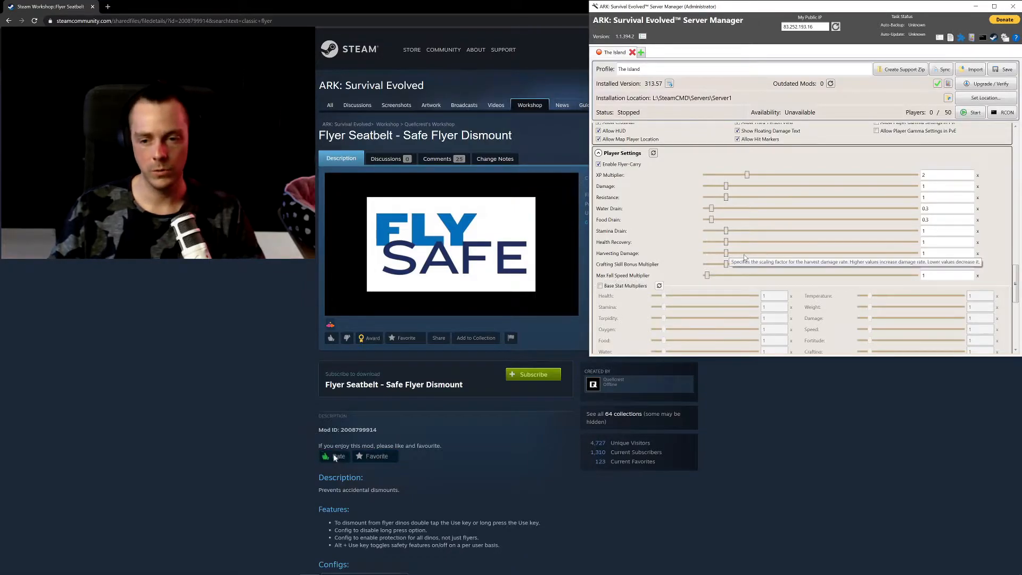
Enable Base Stat Multipliers and Per-Level Stat Multipliers in Player Settings
{"action": "scroll", "coordinate": [685, 238], "scroll_direction": "down", "scroll_amount": 4}
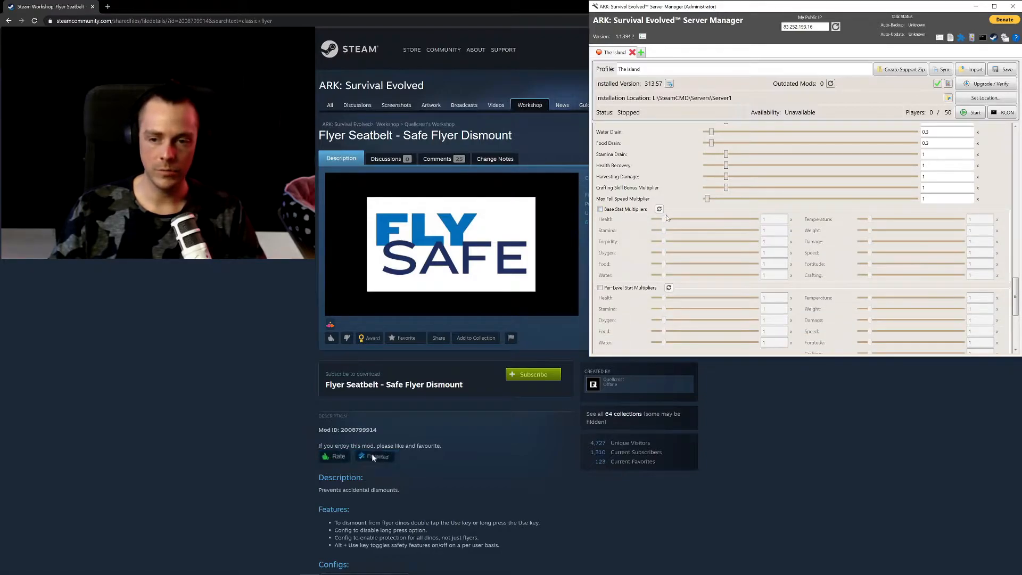
{"action": "scroll", "coordinate": [721, 245], "scroll_direction": "down", "scroll_amount": 2}
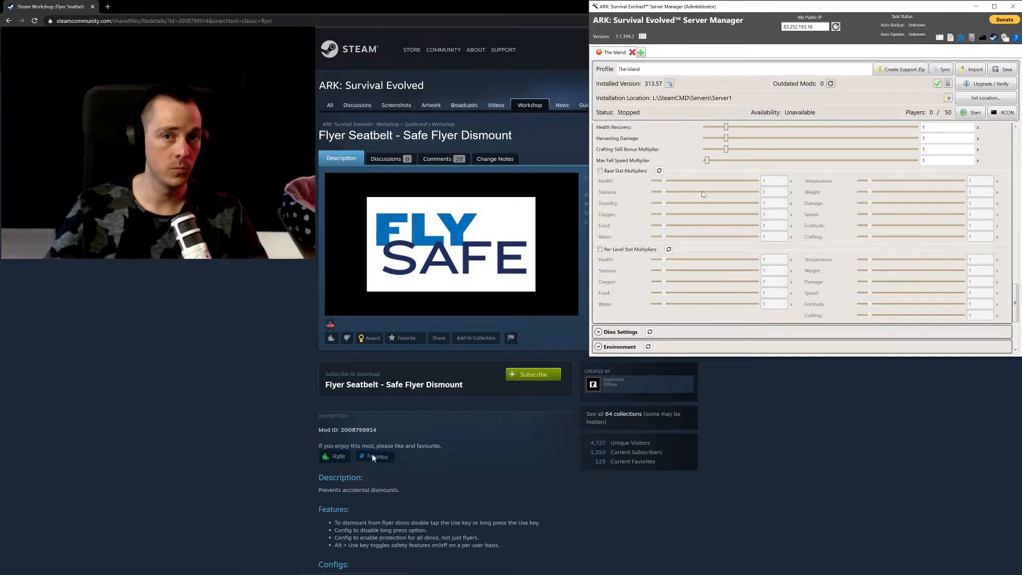
{"action": "scroll", "coordinate": [702, 195], "scroll_direction": "down", "scroll_amount": 3}
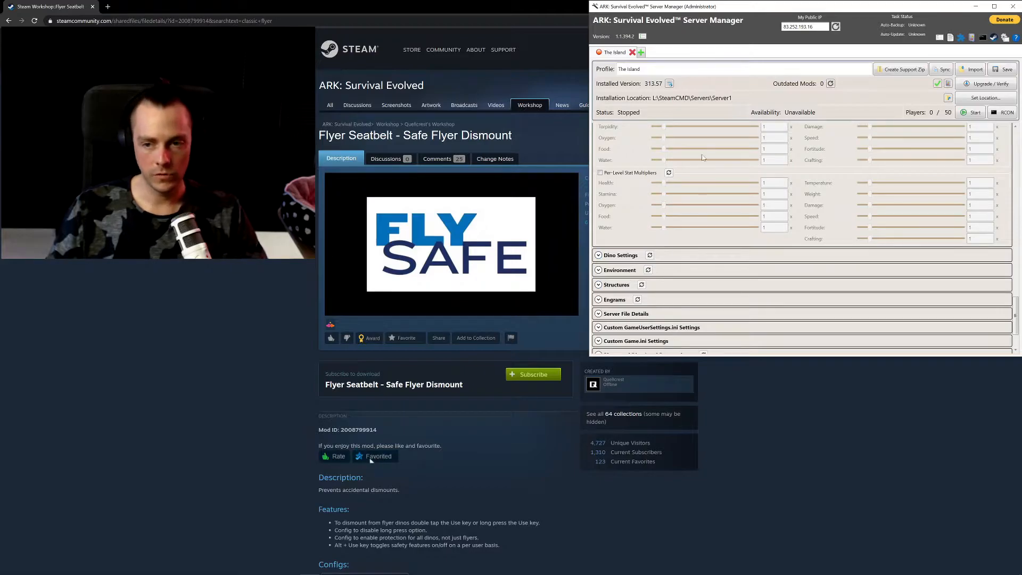
{"action": "scroll", "coordinate": [702, 157], "scroll_direction": "up", "scroll_amount": 2}
{"action": "left_click", "coordinate": [600, 151]}
{"action": "left_click", "coordinate": [600, 230]}
{"action": "left_click", "coordinate": [335, 456]}
{"action": "left_click", "coordinate": [373, 456]}
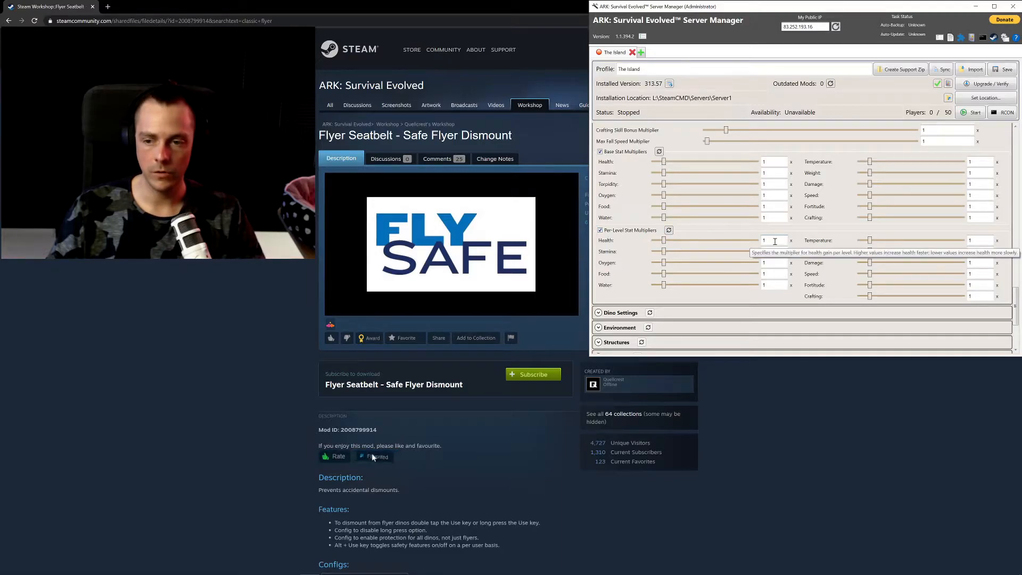
Set the players' per-level Health multiplier to 10, and disable both the Per-Level and Base Stat Multipliers
{"action": "left_click", "coordinate": [798, 233]}
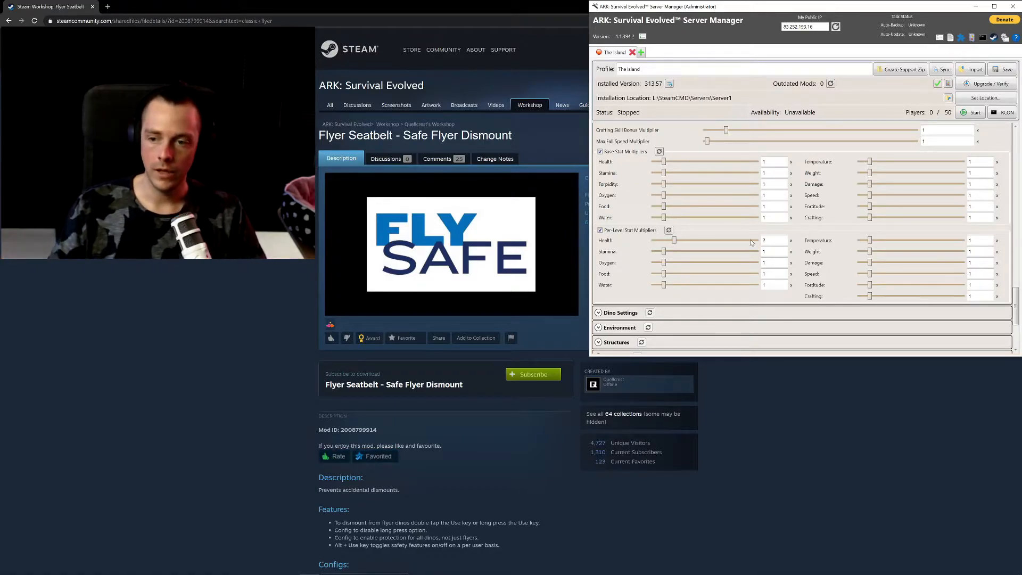
{"action": "left_click_drag", "start_coordinate": [774, 240], "coordinate": [753, 240]}
{"action": "type", "text": "10"}
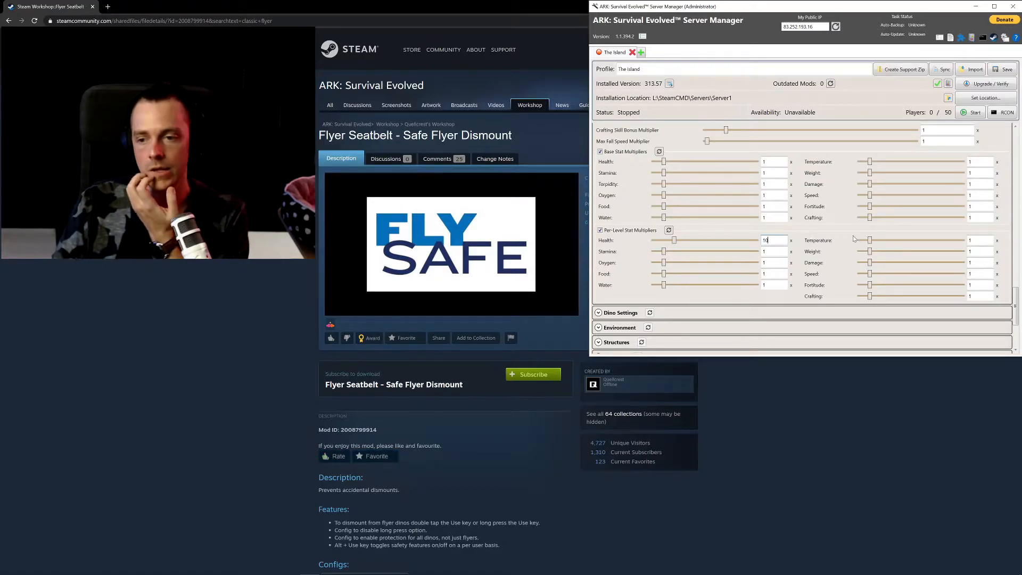
{"action": "left_click", "coordinate": [601, 231]}
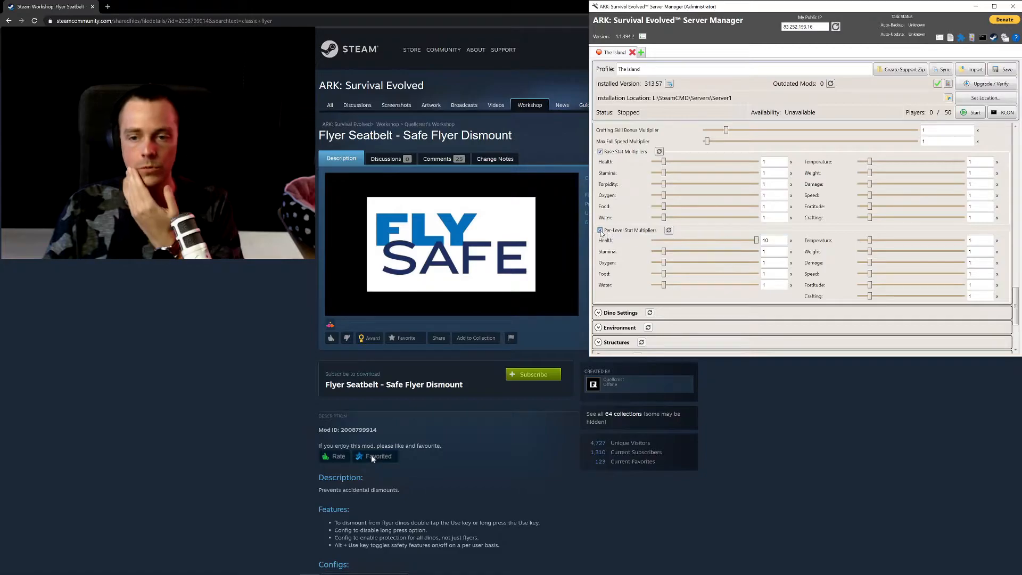
{"action": "left_click", "coordinate": [601, 152]}
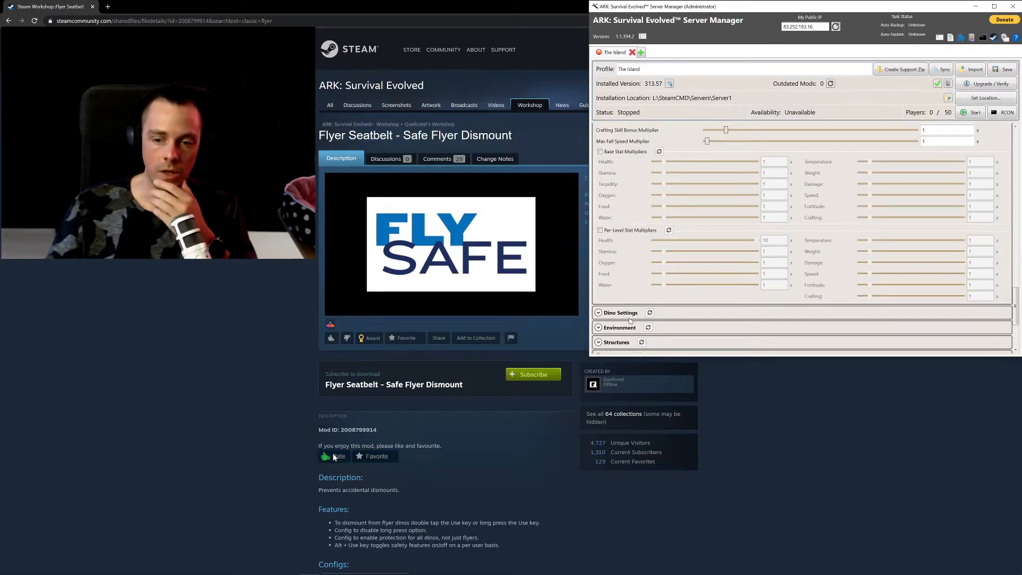
Expand Dino Settings and review the Max Tamed Dinos limits for the server and the tribe
{"action": "left_click", "coordinate": [632, 314]}
{"action": "scroll", "coordinate": [772, 277], "scroll_direction": "down", "scroll_amount": 1}
{"action": "scroll", "coordinate": [774, 276], "scroll_direction": "down", "scroll_amount": 6}
{"action": "left_click_drag", "start_coordinate": [945, 191], "coordinate": [911, 193]}
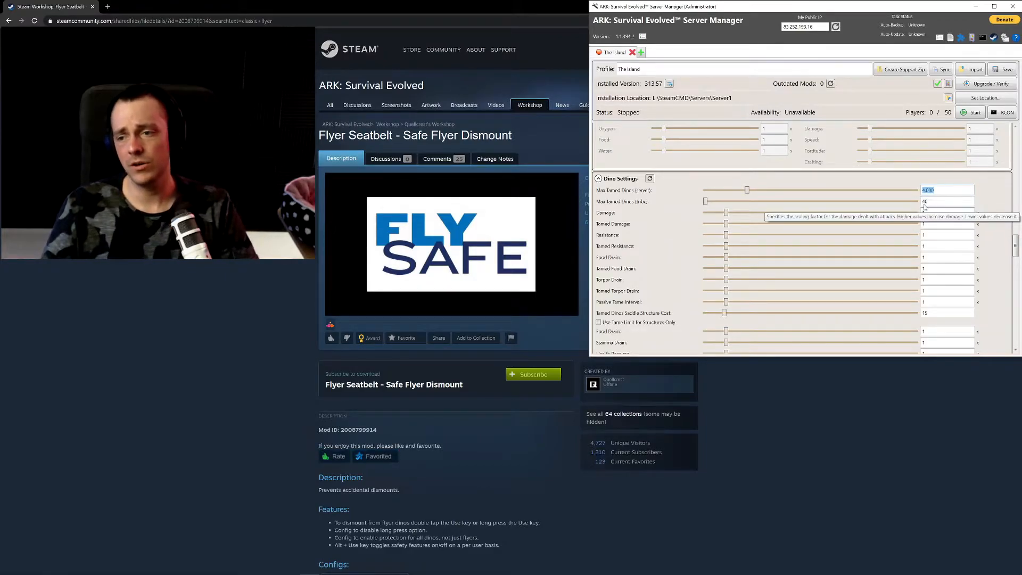
{"action": "left_click", "coordinate": [374, 457]}
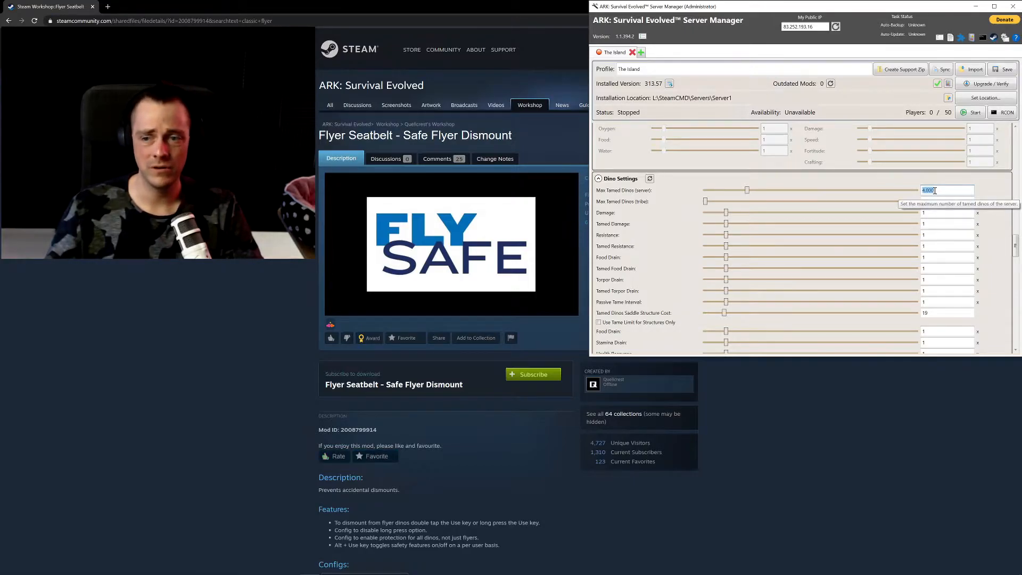
{"action": "left_click", "coordinate": [918, 201]}
{"action": "type", "text": "40"}
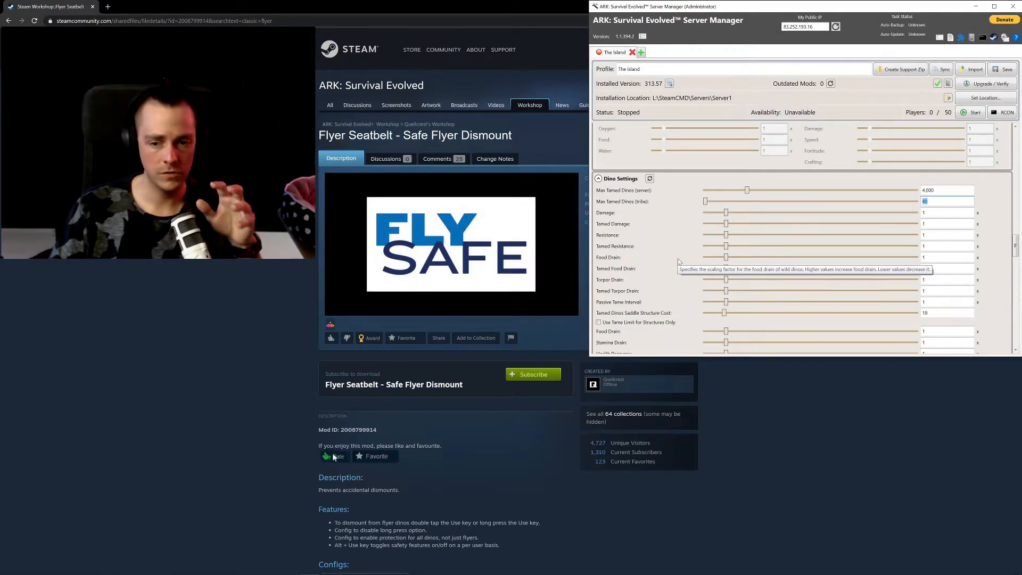
Set the dinos' Turret Damage multiplier to 2
{"action": "scroll", "coordinate": [687, 264], "scroll_direction": "down", "scroll_amount": 2}
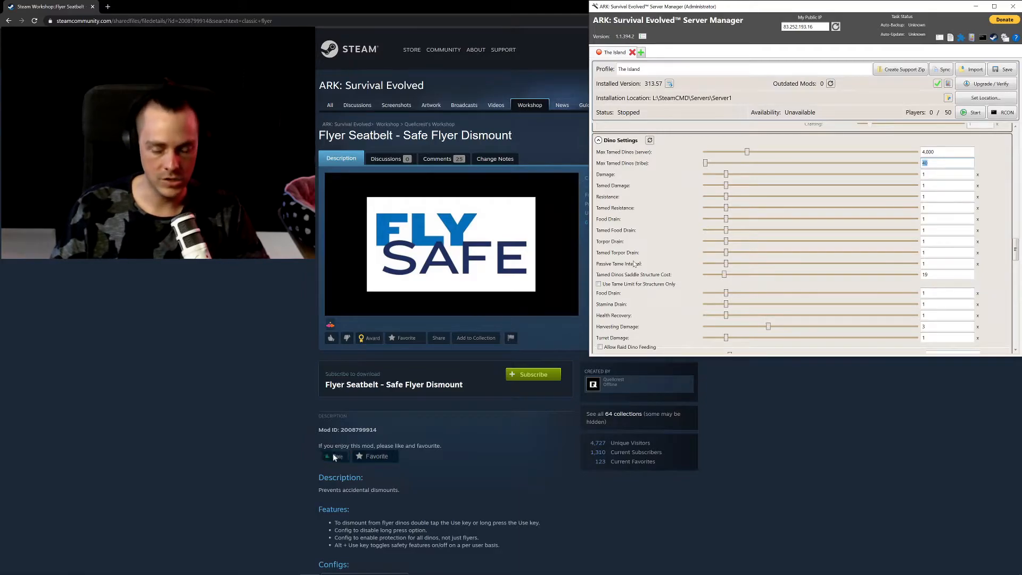
{"action": "mouse_move", "coordinate": [661, 286]}
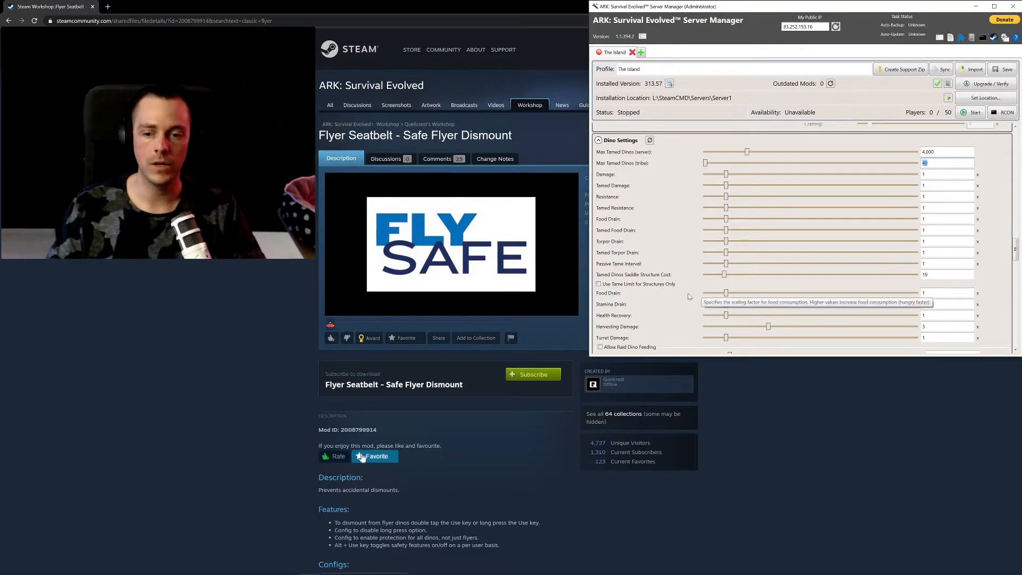
{"action": "scroll", "coordinate": [688, 296], "scroll_direction": "down", "scroll_amount": 1}
{"action": "mouse_move", "coordinate": [805, 312]}
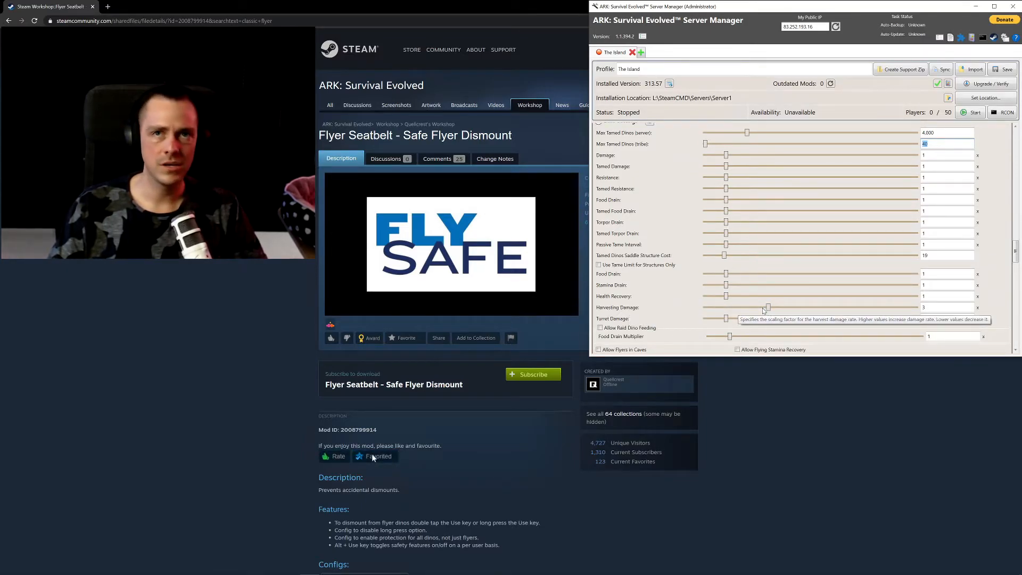
{"action": "scroll", "coordinate": [764, 311], "scroll_direction": "down", "scroll_amount": 2}
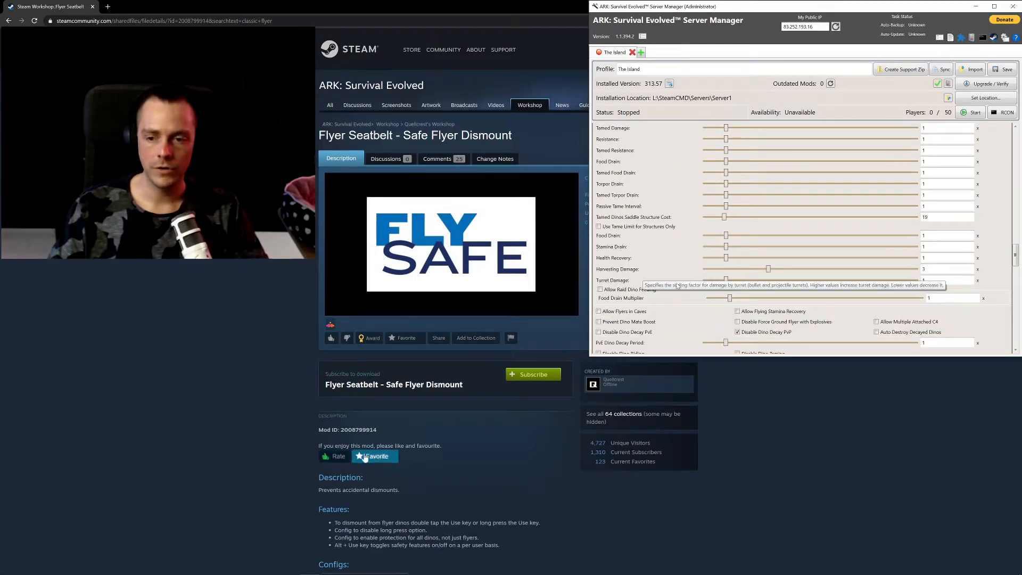
{"action": "left_click_drag", "start_coordinate": [727, 282], "coordinate": [738, 281]}
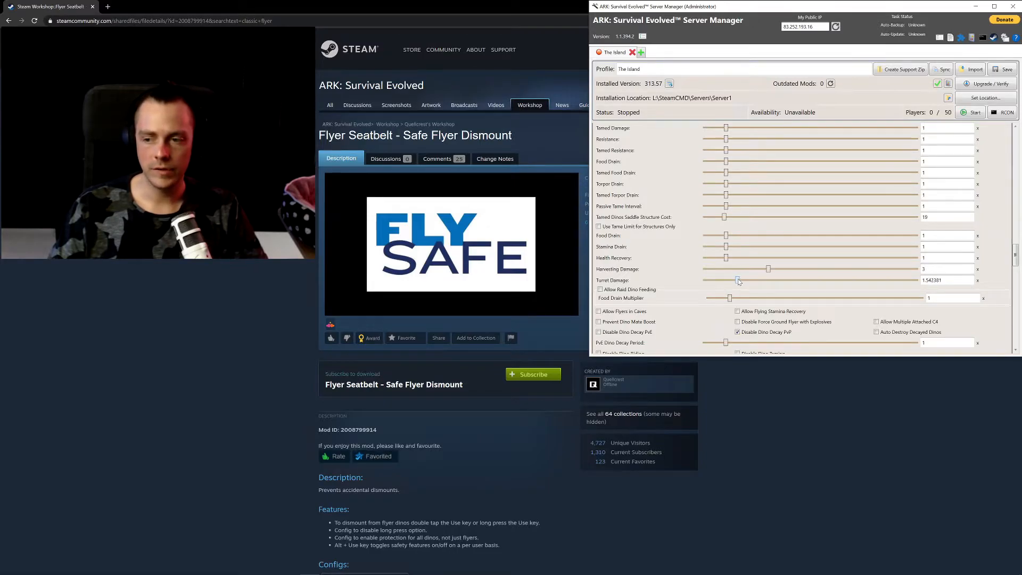
{"action": "left_click_drag", "start_coordinate": [951, 278], "coordinate": [879, 282]}
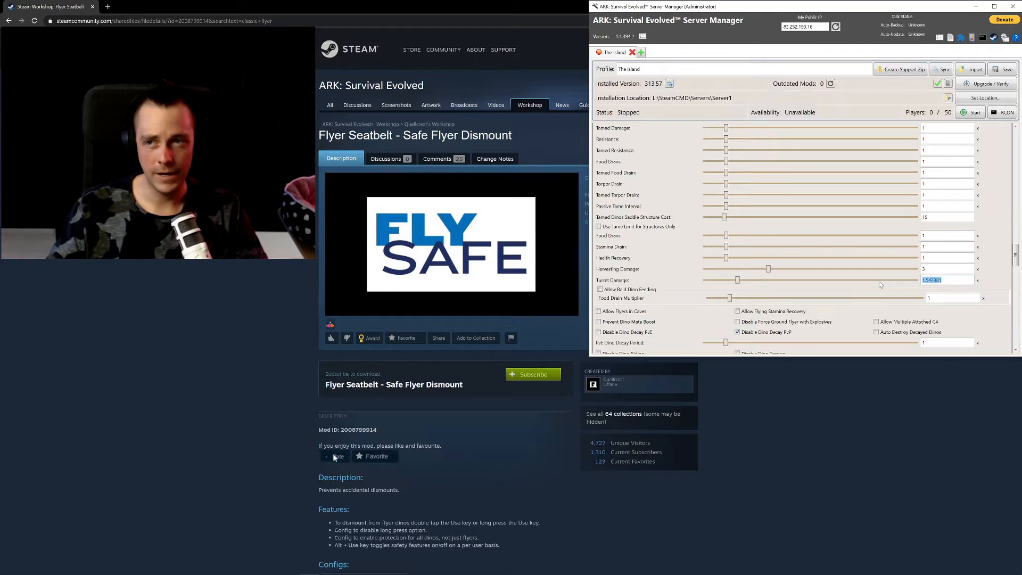
{"action": "type", "text": "2"}
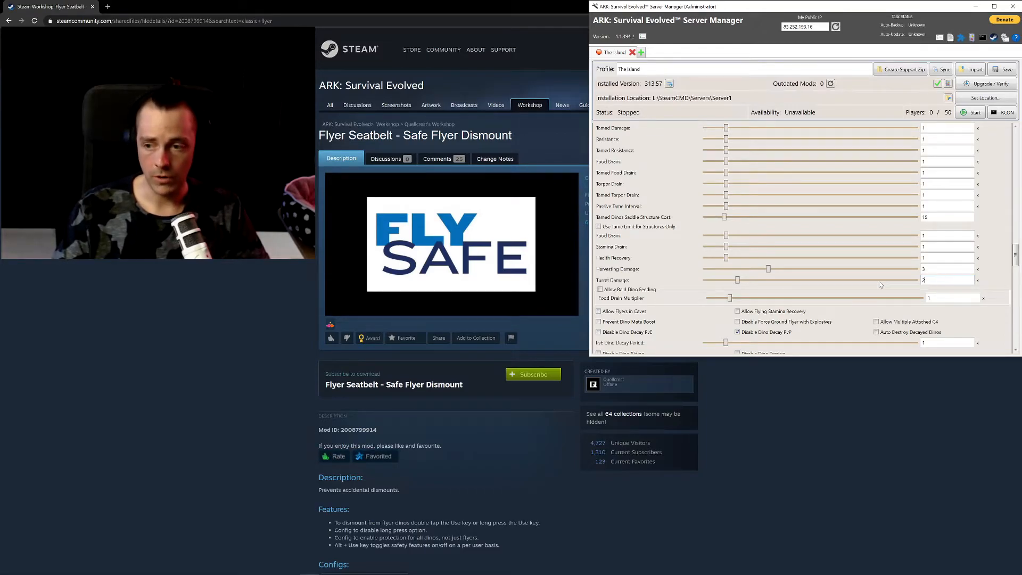
{"action": "left_click", "coordinate": [674, 274]}
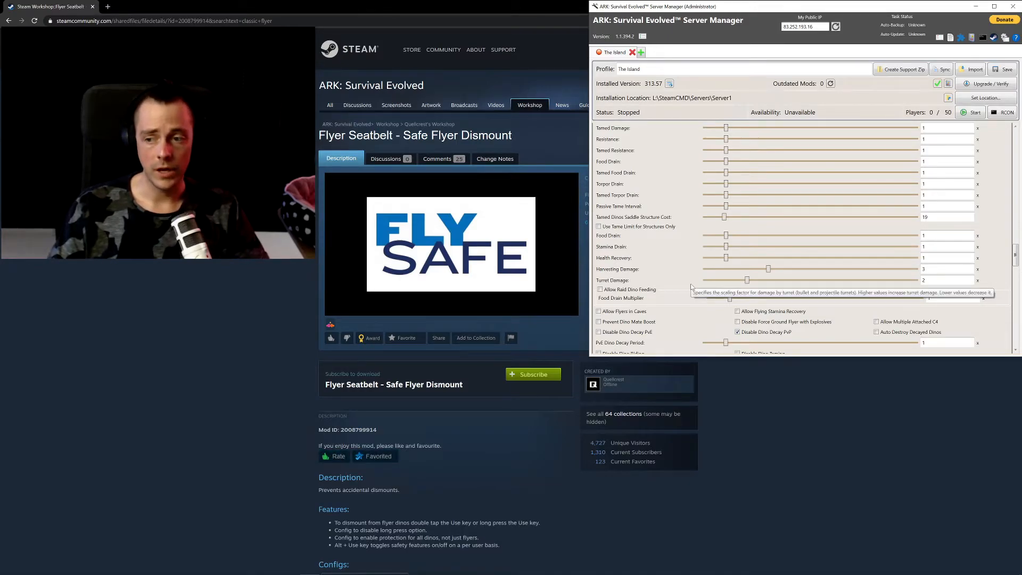
In Dino Settings, enable Allow Raid Dino Feeding, Allow Flyers in Caves, Allow Flying Stamina Recovery and Auto Destroy Decayed Dinos
{"action": "left_click", "coordinate": [650, 292]}
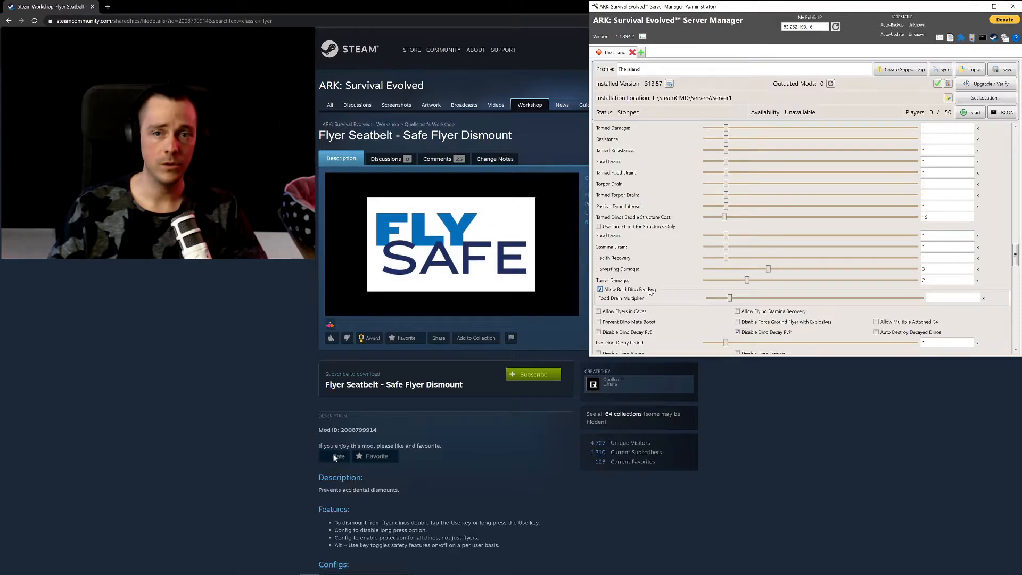
{"action": "scroll", "coordinate": [681, 259], "scroll_direction": "down", "scroll_amount": 2}
{"action": "scroll", "coordinate": [685, 257], "scroll_direction": "down", "scroll_amount": 1}
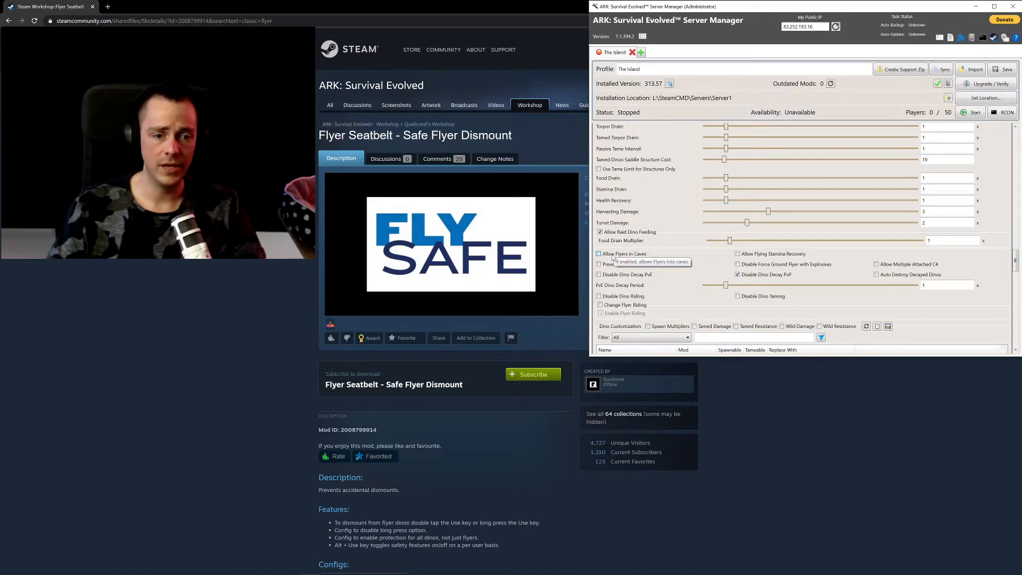
{"action": "left_click", "coordinate": [612, 258]}
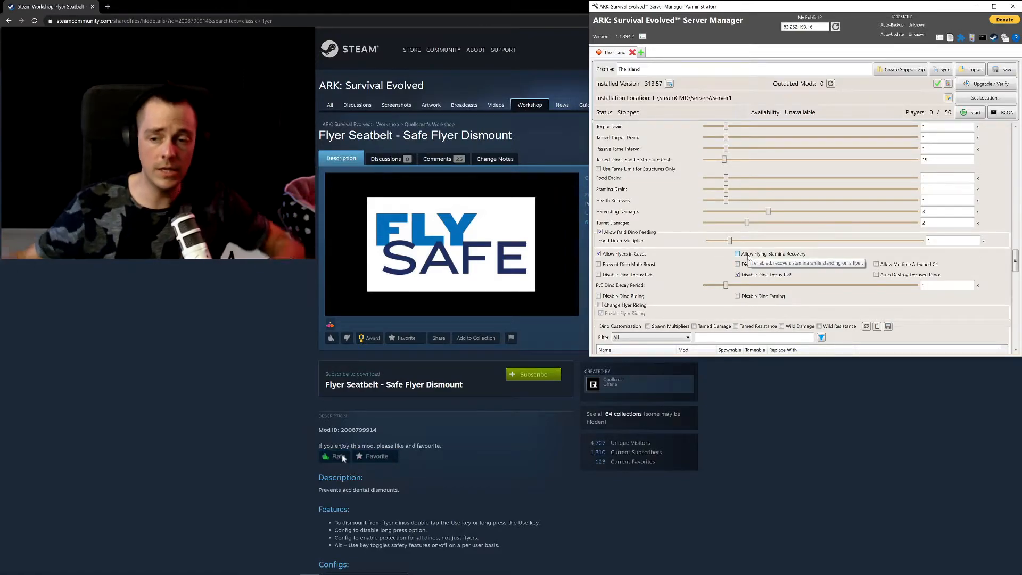
{"action": "left_click", "coordinate": [748, 256]}
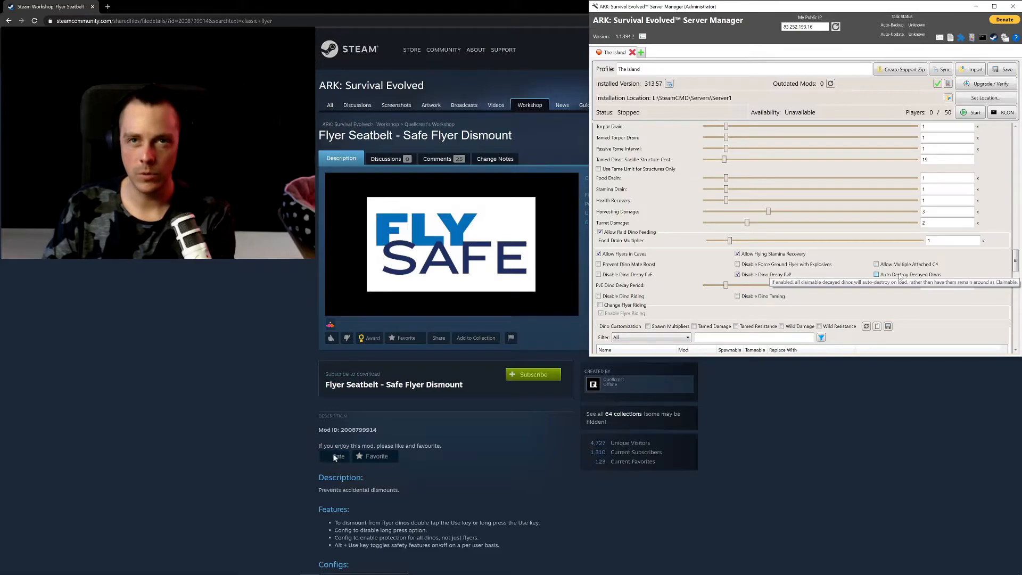
{"action": "left_click", "coordinate": [372, 456]}
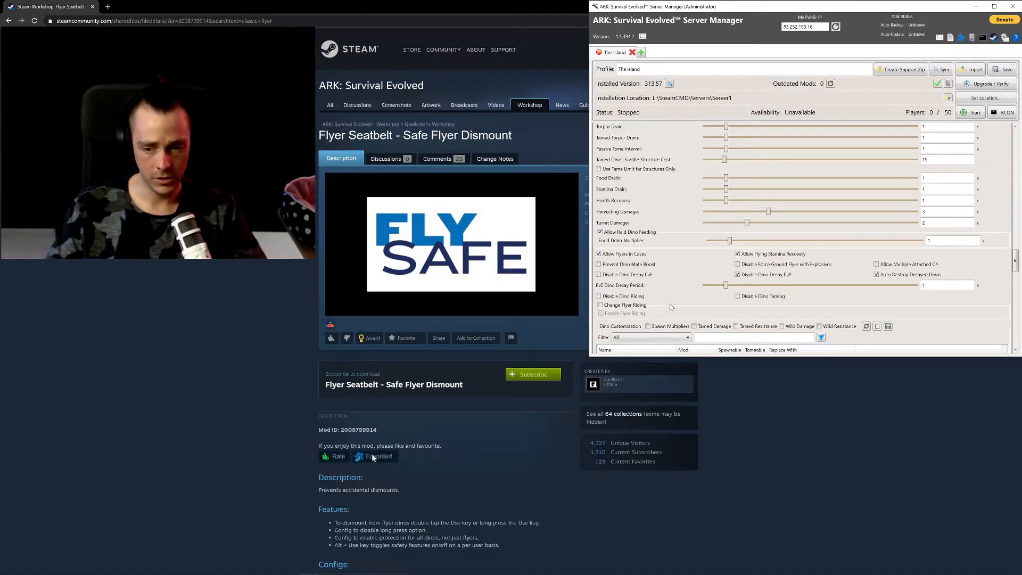
In the dino customization list, toggle Aberrant Achatina's Spawnable and Tameable options and replace it with Aberrant Carbonemys
{"action": "scroll", "coordinate": [666, 283], "scroll_direction": "down", "scroll_amount": 3}
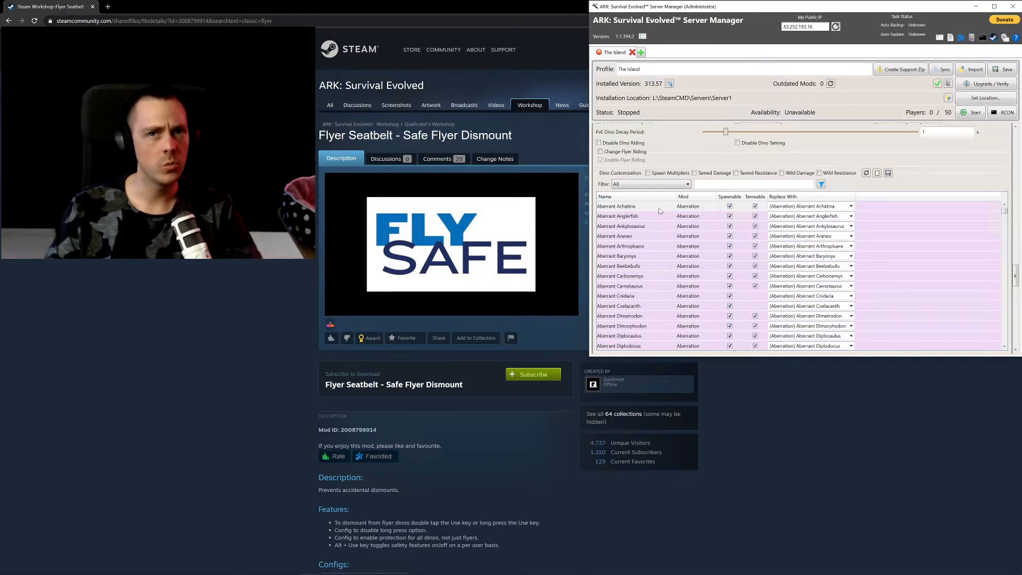
{"action": "left_click", "coordinate": [729, 207]}
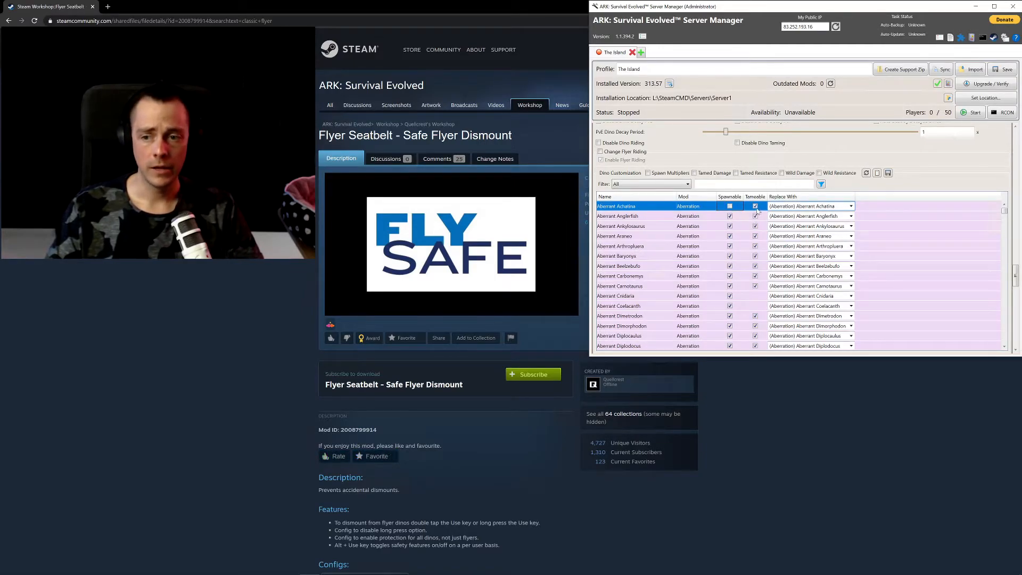
{"action": "left_click", "coordinate": [755, 207]}
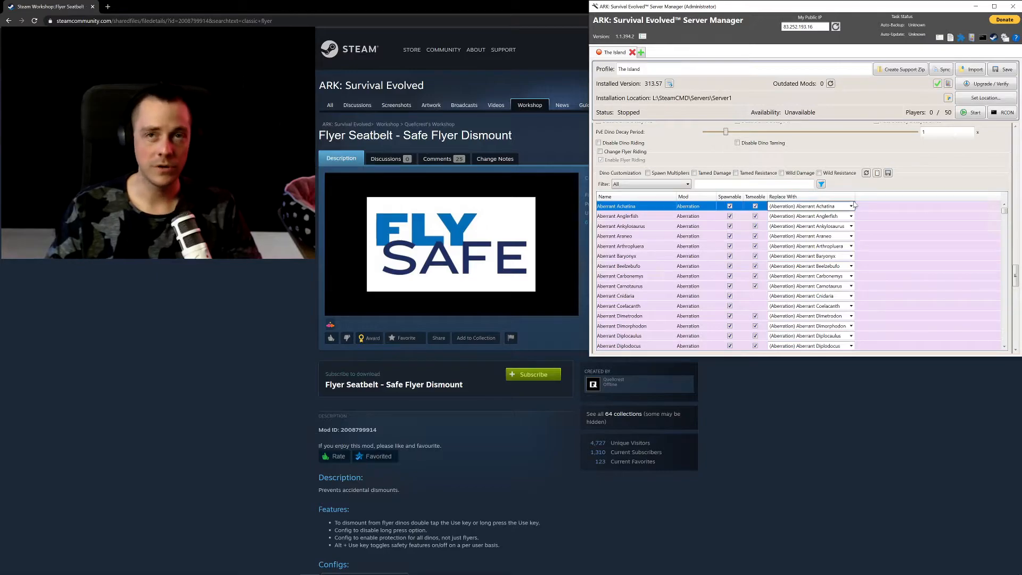
{"action": "left_click", "coordinate": [851, 206]}
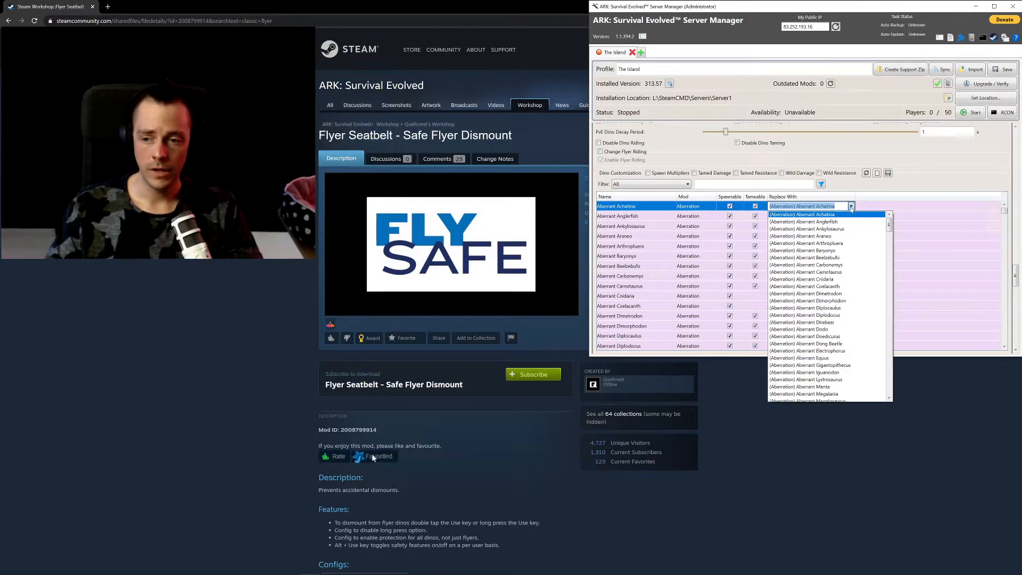
{"action": "left_click", "coordinate": [828, 266]}
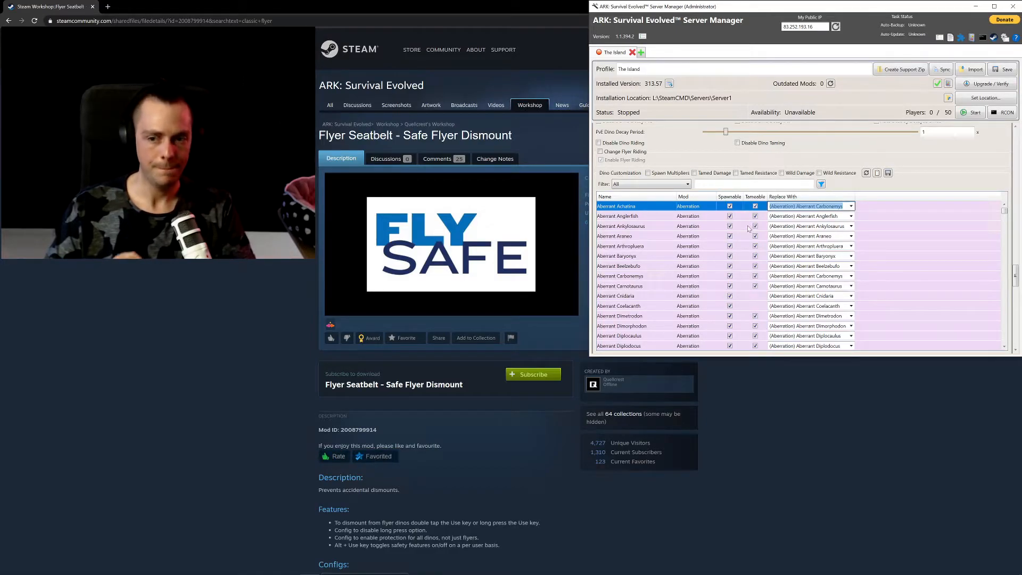
Enable the dinos' Per-Level Stat Multipliers for Wild, Tamed and Tamed - Add
{"action": "scroll", "coordinate": [1017, 177], "scroll_direction": "down", "scroll_amount": 3}
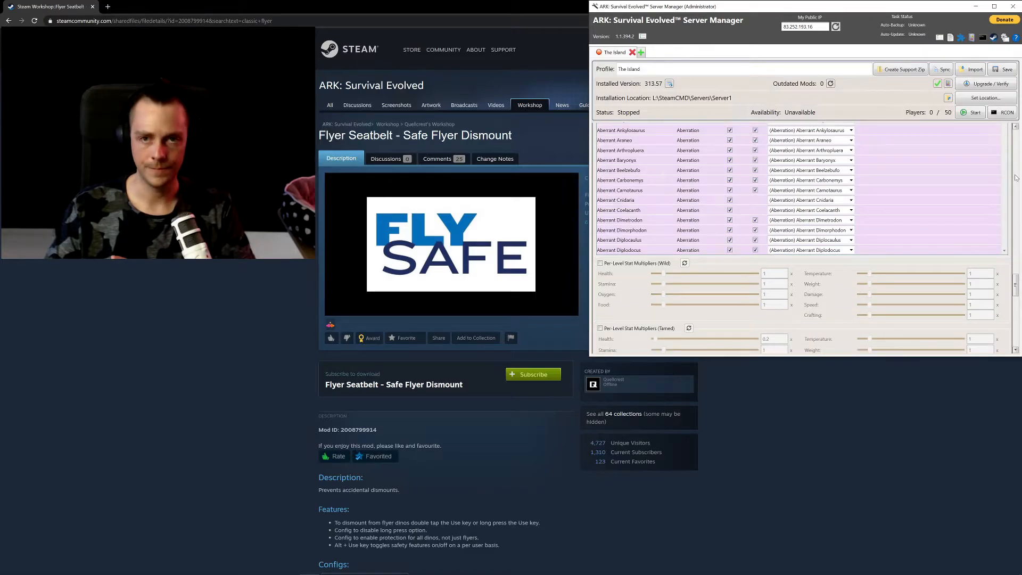
{"action": "scroll", "coordinate": [1016, 177], "scroll_direction": "down", "scroll_amount": 3}
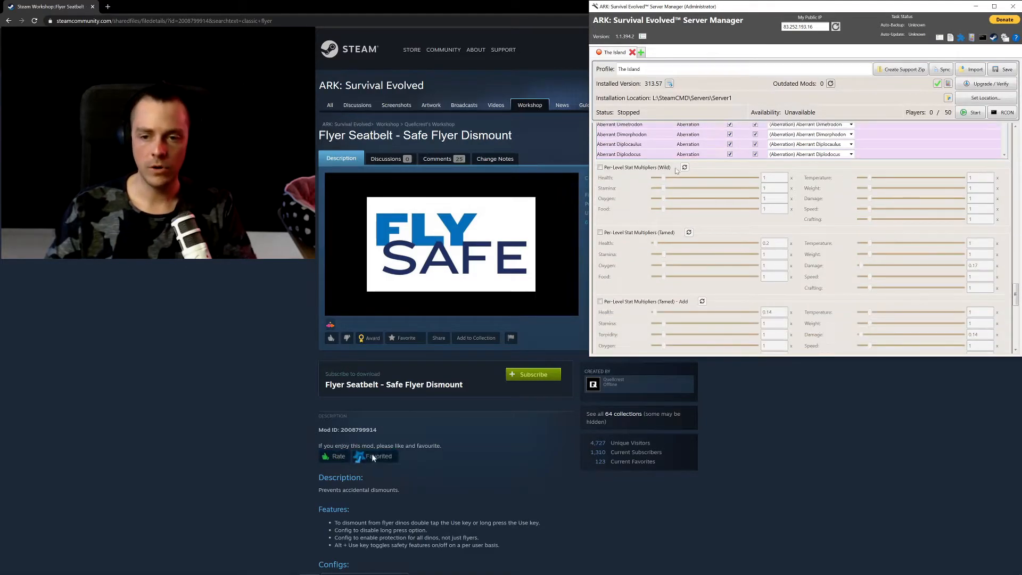
{"action": "left_click", "coordinate": [600, 167]}
{"action": "left_click", "coordinate": [599, 233]}
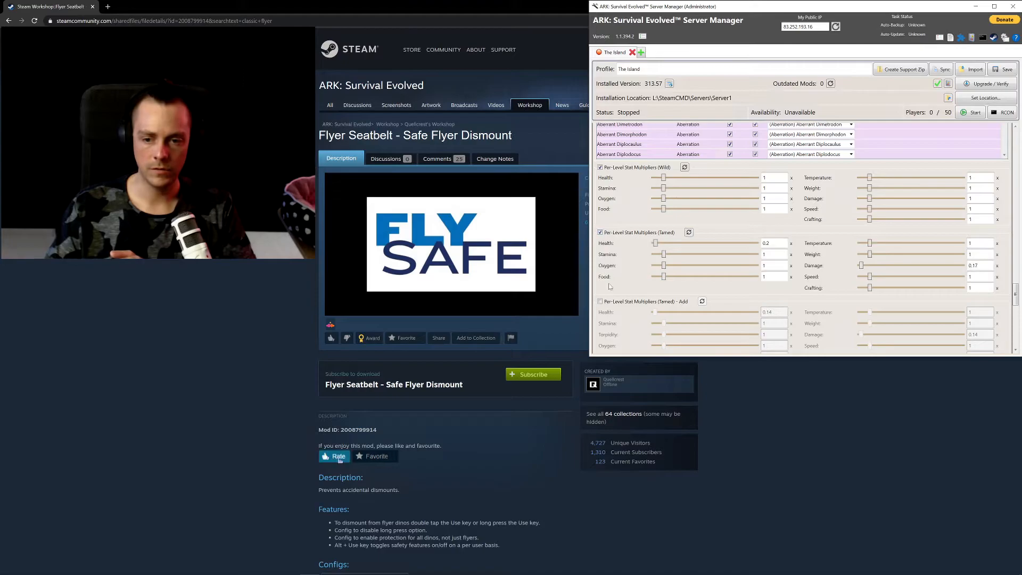
{"action": "left_click", "coordinate": [600, 301]}
{"action": "left_click", "coordinate": [372, 456]}
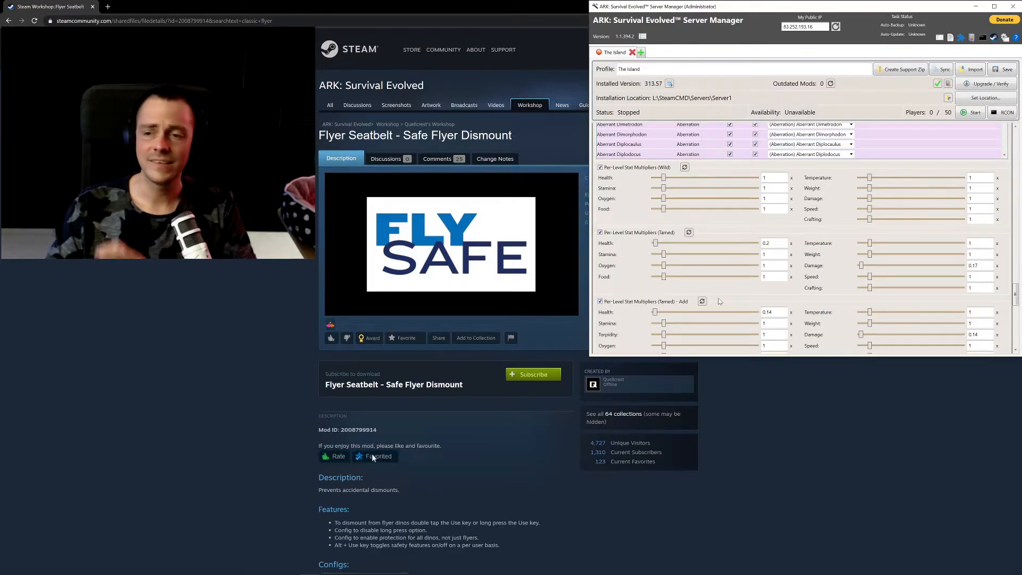
{"action": "scroll", "coordinate": [782, 297], "scroll_direction": "down", "scroll_amount": 2}
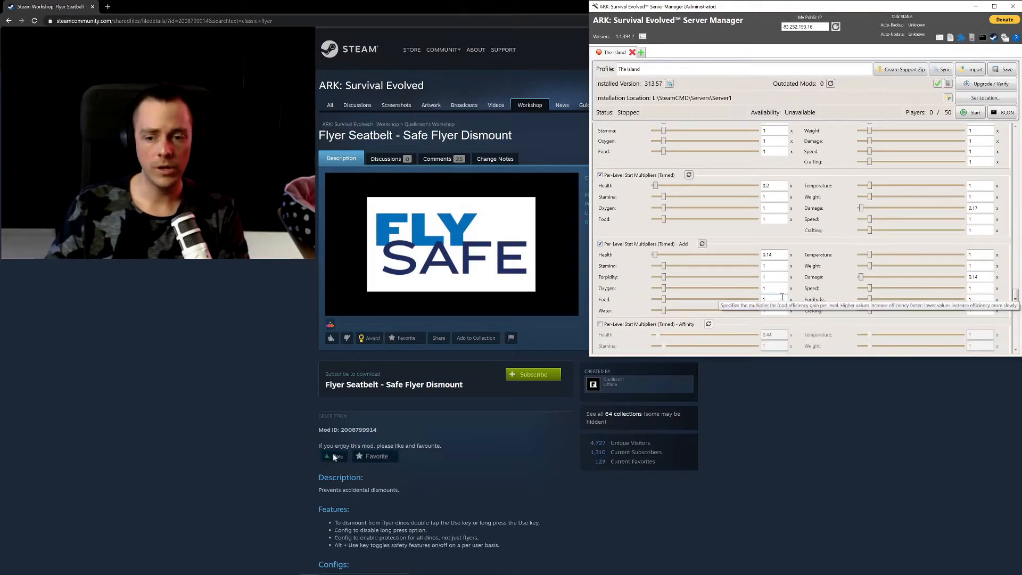
{"action": "left_click", "coordinate": [373, 457]}
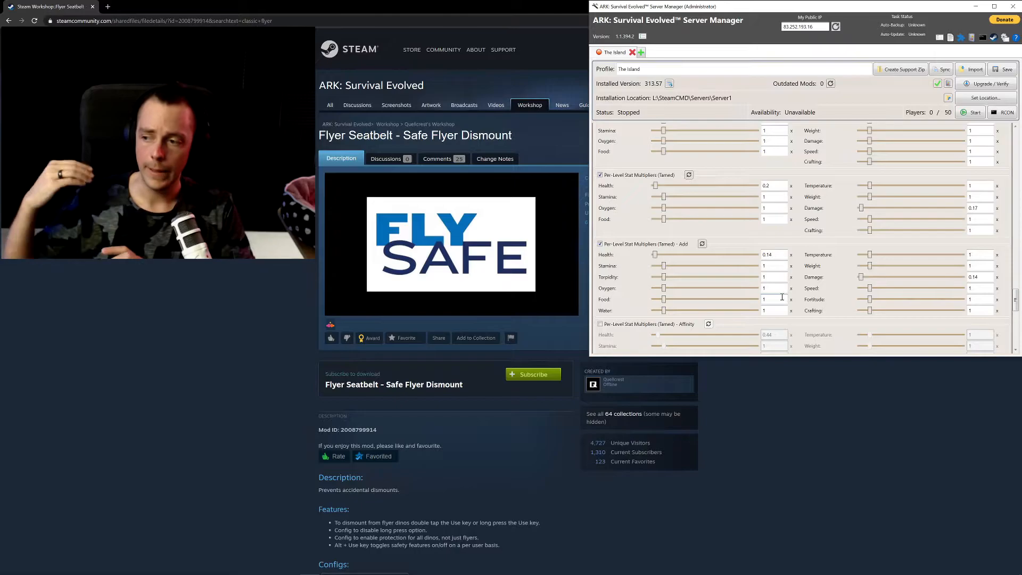
Examine the dinos' Per-Level Stat Multipliers for Wild, Tamed, Tamed - Add and Tamed - Affinity
{"action": "left_click", "coordinate": [373, 456]}
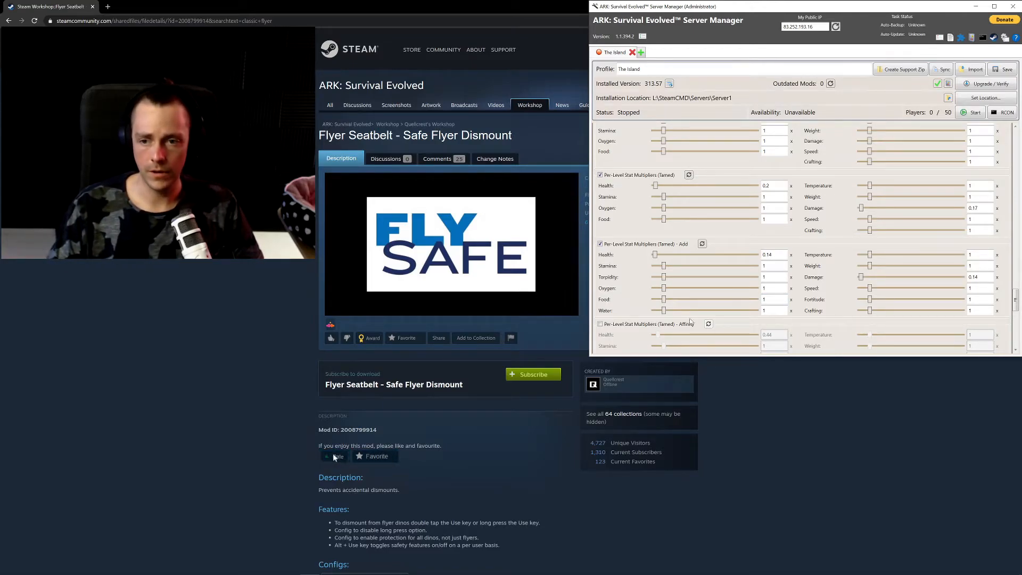
{"action": "scroll", "coordinate": [691, 285], "scroll_direction": "up", "scroll_amount": 1}
{"action": "scroll", "coordinate": [659, 178], "scroll_direction": "up", "scroll_amount": 2}
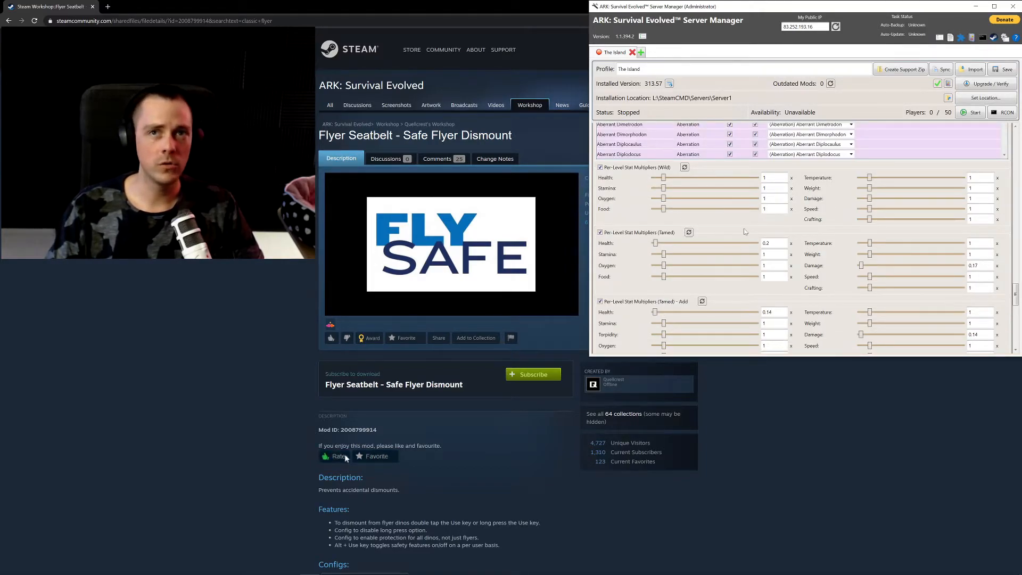
{"action": "scroll", "coordinate": [744, 232], "scroll_direction": "down", "scroll_amount": 3}
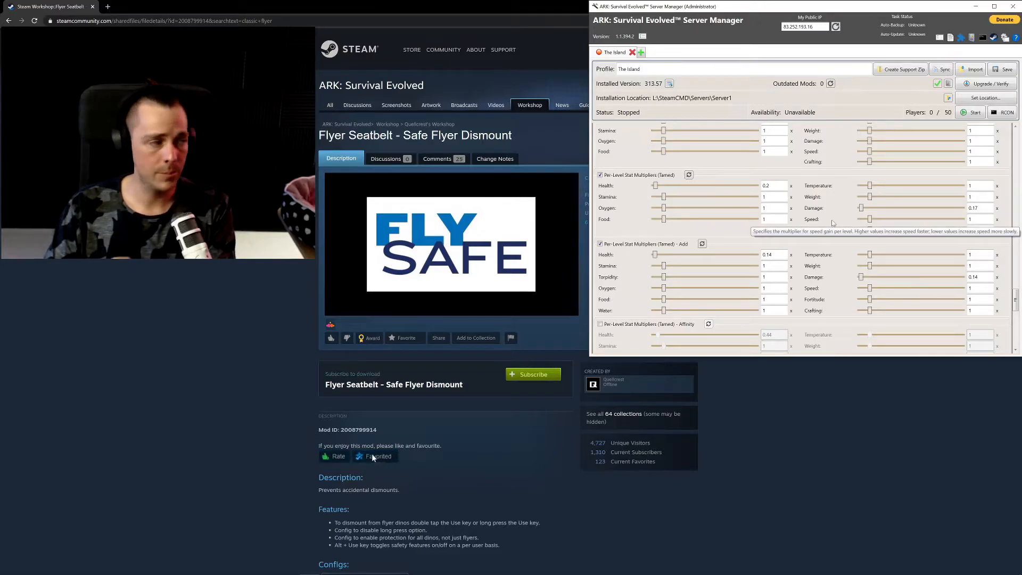
{"action": "scroll", "coordinate": [851, 234], "scroll_direction": "down", "scroll_amount": 4}
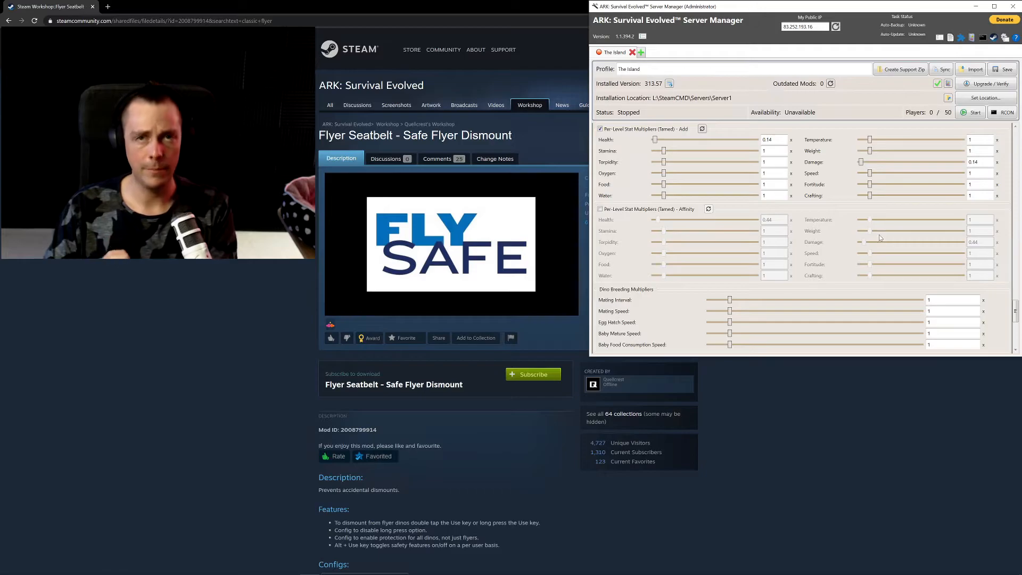
{"action": "left_click", "coordinate": [335, 456]}
{"action": "left_click", "coordinate": [372, 456]}
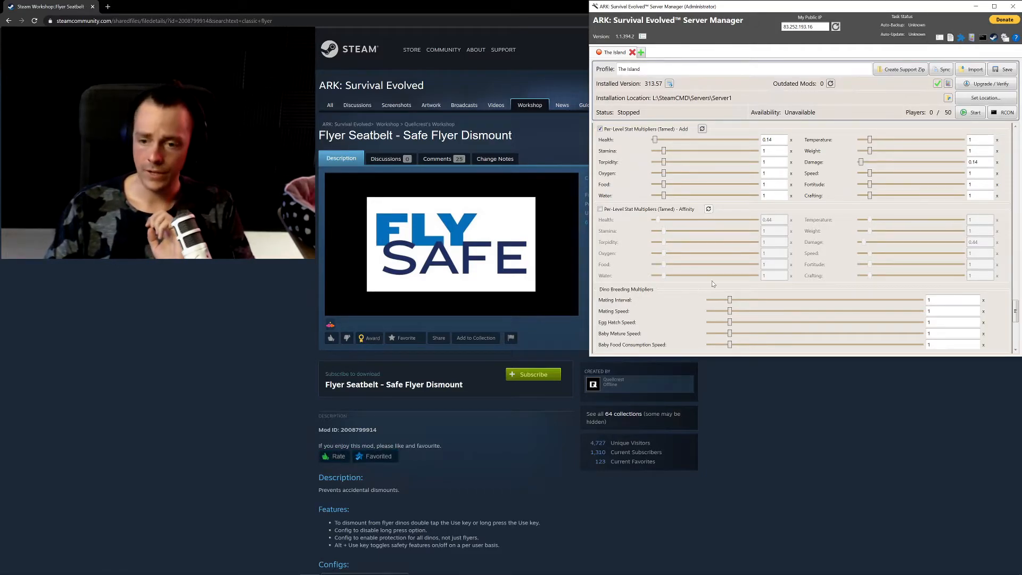
Set the dinos' Mating Interval breeding multiplier to 0.5 and enable Allow Baby Dino Imprint Cuddle by Anyone
{"action": "scroll", "coordinate": [713, 284], "scroll_direction": "down", "scroll_amount": 2}
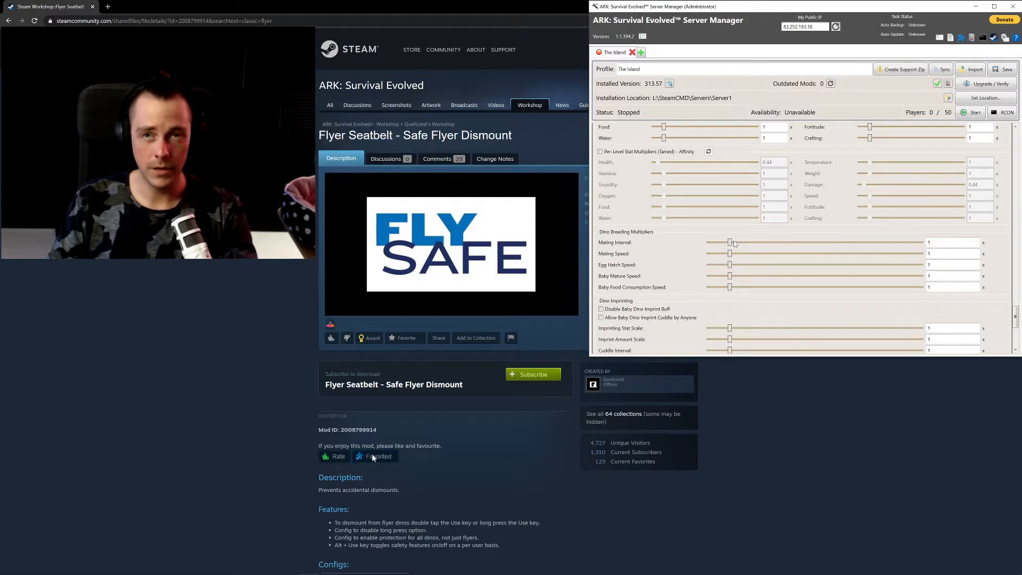
{"action": "left_click_drag", "start_coordinate": [732, 245], "coordinate": [719, 246]}
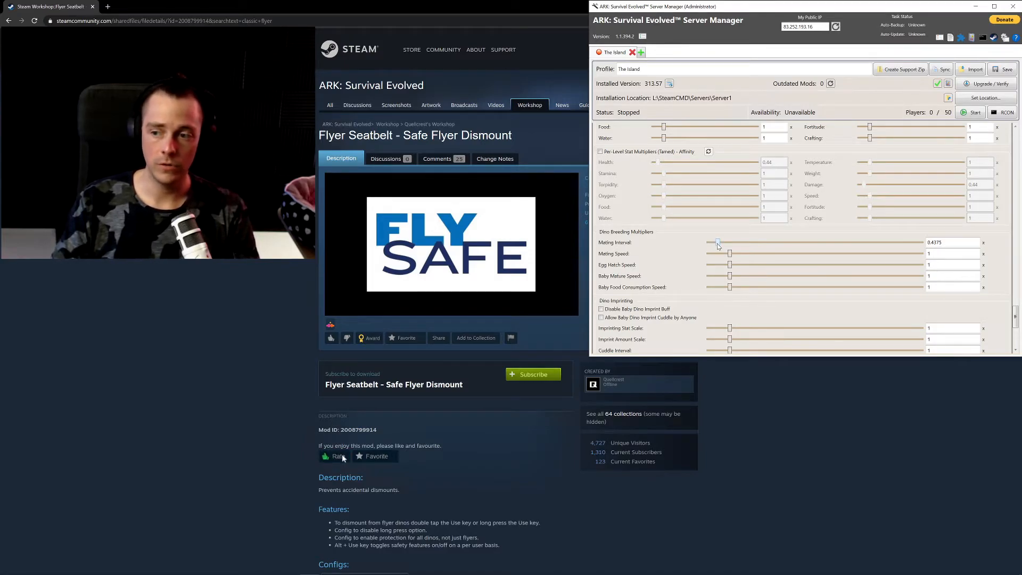
{"action": "left_click_drag", "start_coordinate": [952, 244], "coordinate": [934, 243]}
{"action": "key", "text": "BackSpace"}
{"action": "key", "text": "BackSpace"}
{"action": "type", "text": "5"}
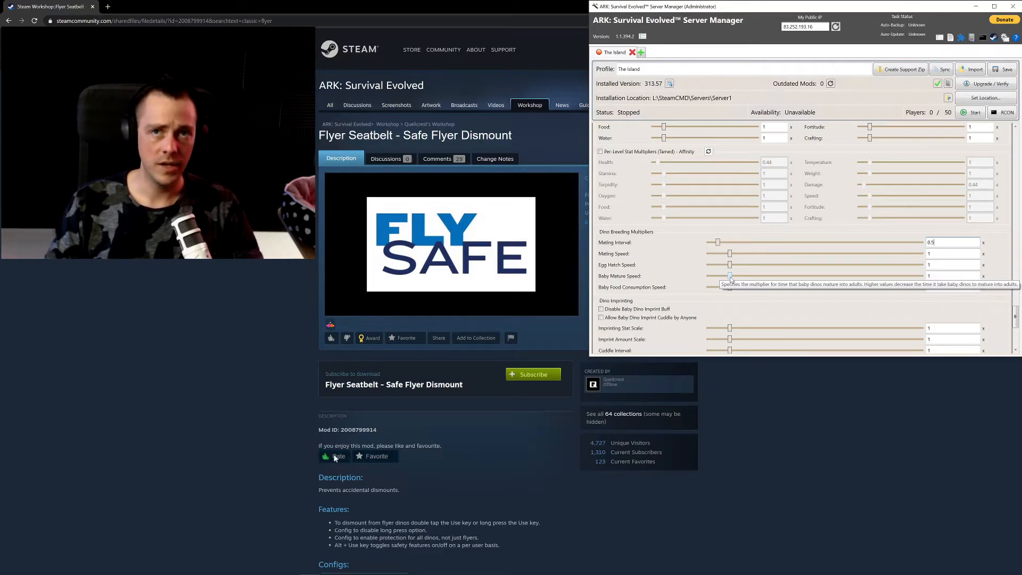
{"action": "scroll", "coordinate": [725, 278], "scroll_direction": "down", "scroll_amount": 4}
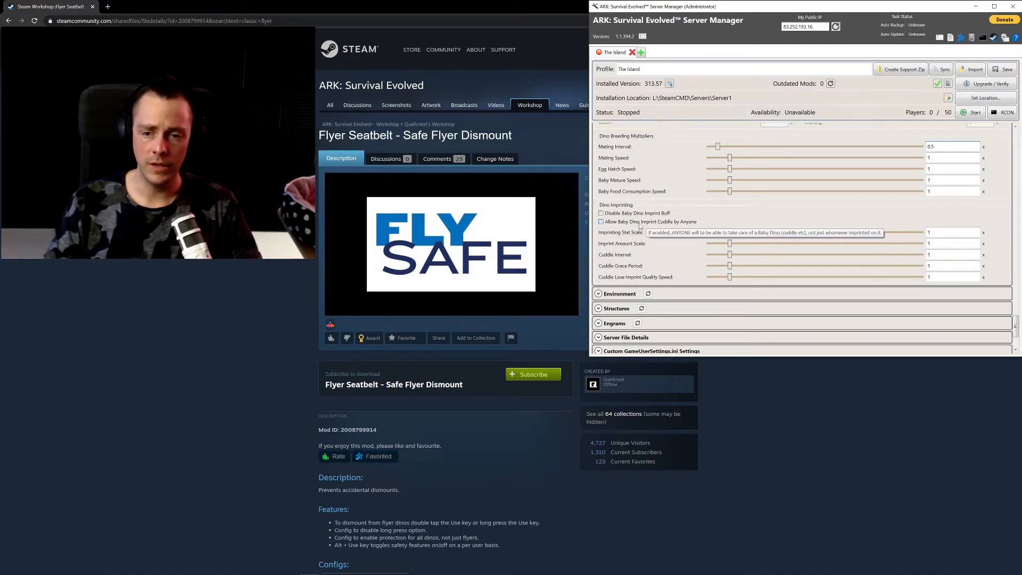
{"action": "left_click", "coordinate": [669, 224]}
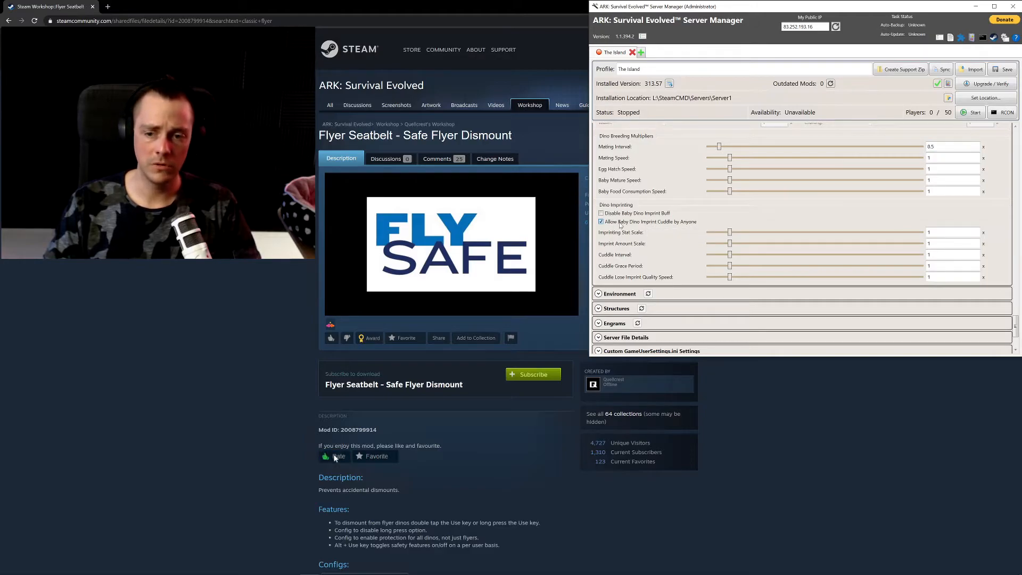
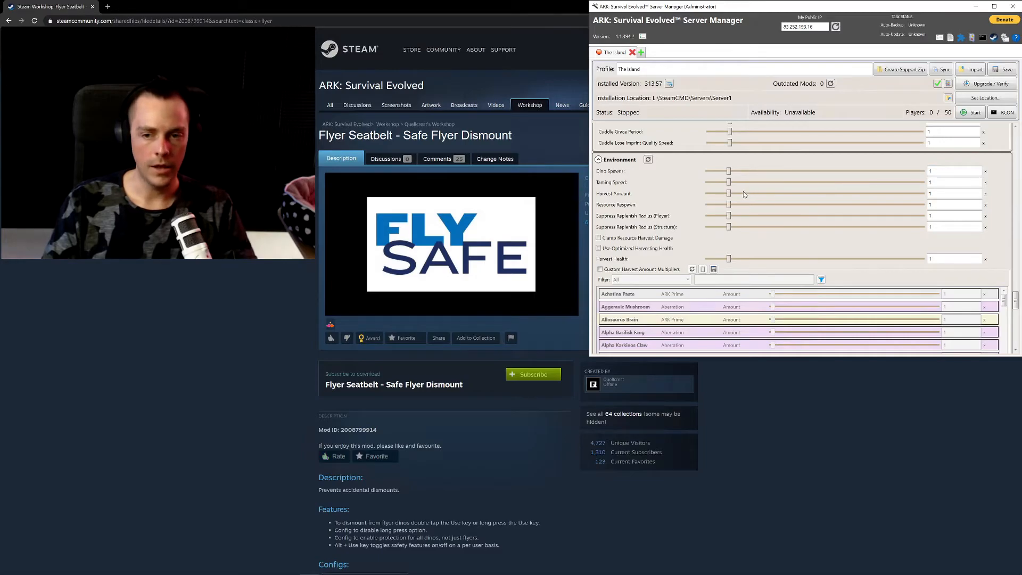
Set the Taming Speed multiplier to 5 in the Environment settings
{"action": "left_click", "coordinate": [939, 182]}
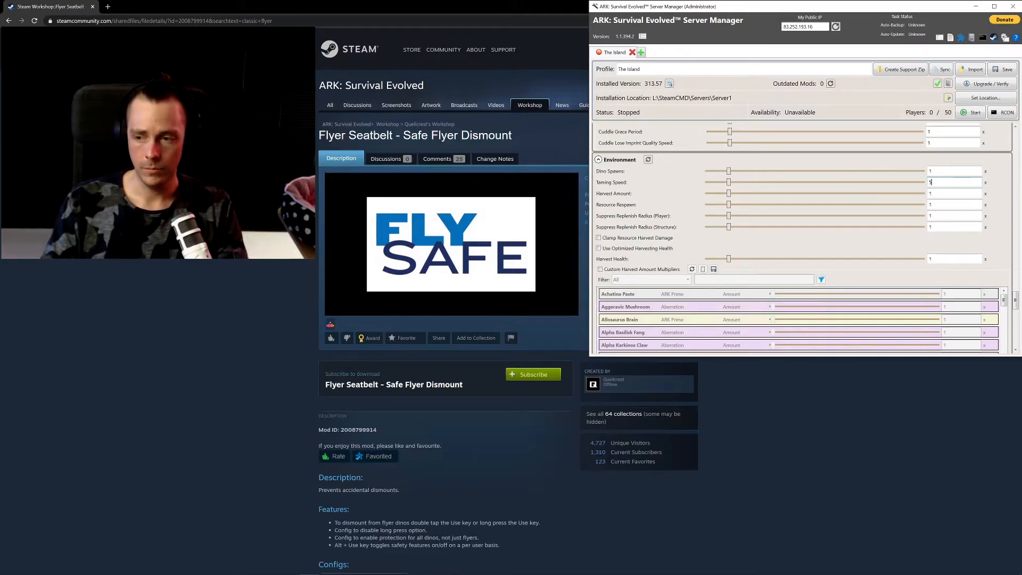
{"action": "left_click", "coordinate": [943, 194]}
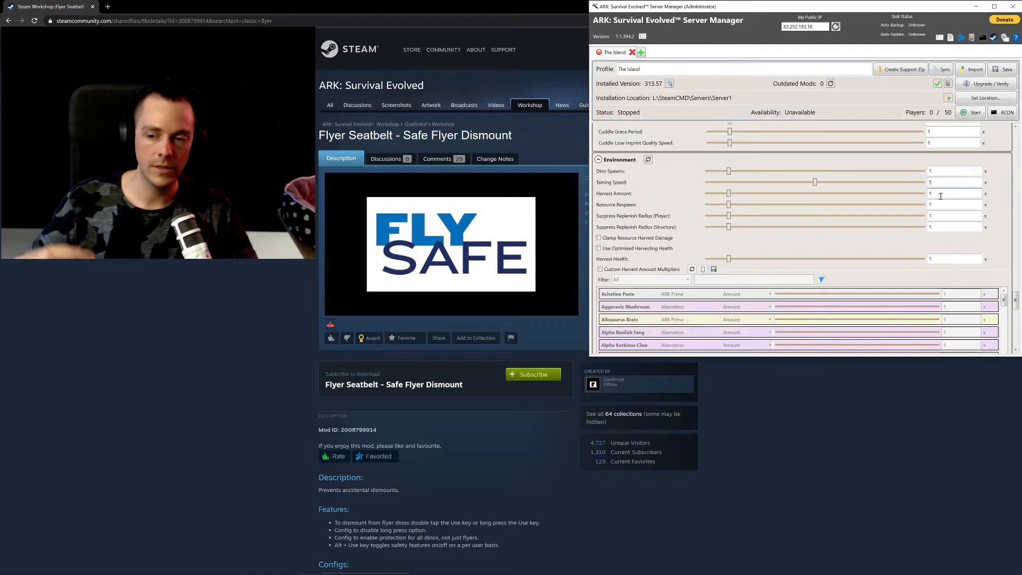
{"action": "left_click", "coordinate": [373, 457]}
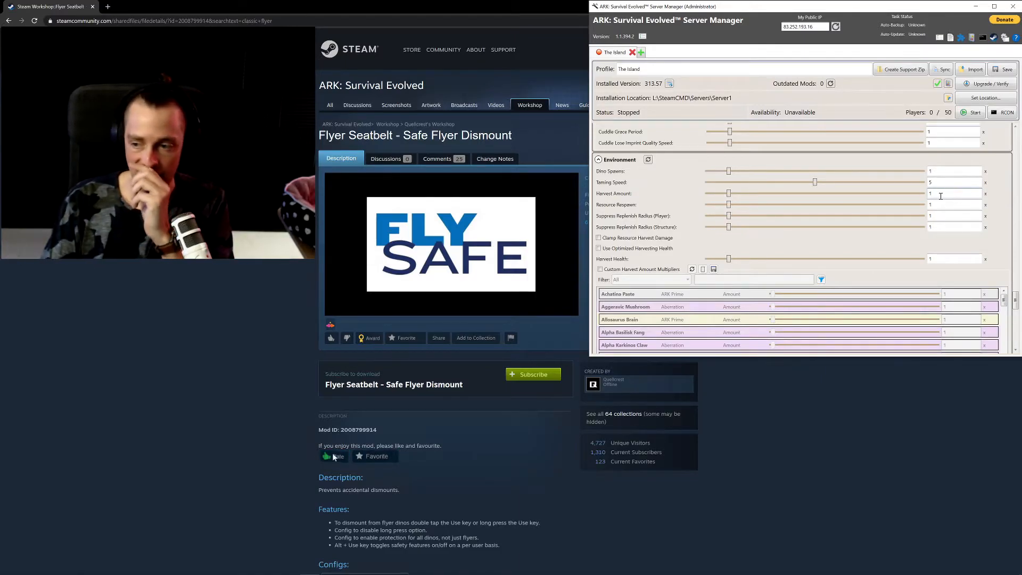
{"action": "left_click", "coordinate": [373, 457]}
Enable Custom Harvest Amount Multipliers and set Achatina Paste, Aggeravic Mushroom, Allosaurus Brain, Alpha Basilisk Fang and Alpha Karkinos Claw to 5
{"action": "left_click", "coordinate": [612, 271]}
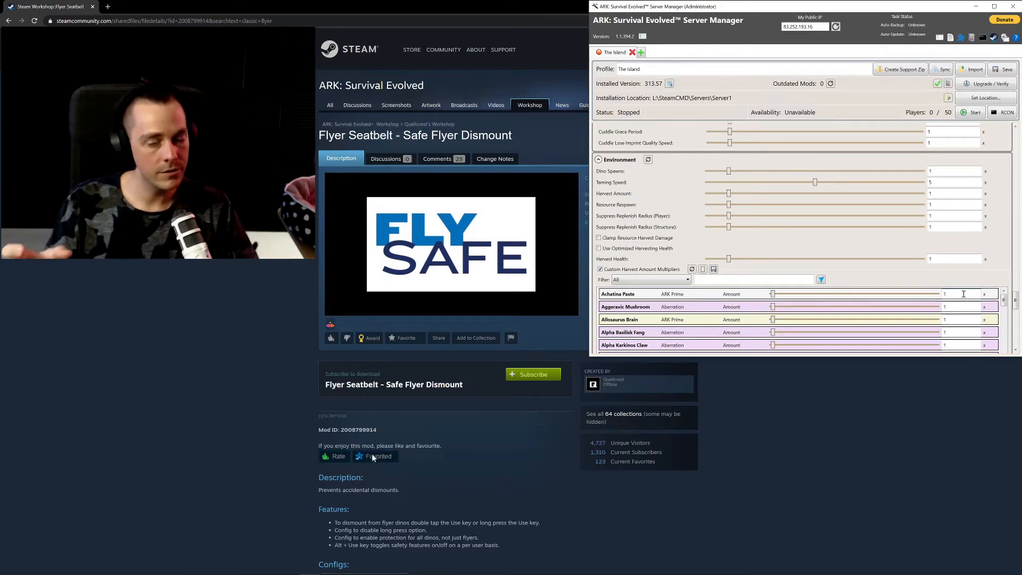
{"action": "left_click", "coordinate": [946, 293]}
{"action": "type", "text": "5"}
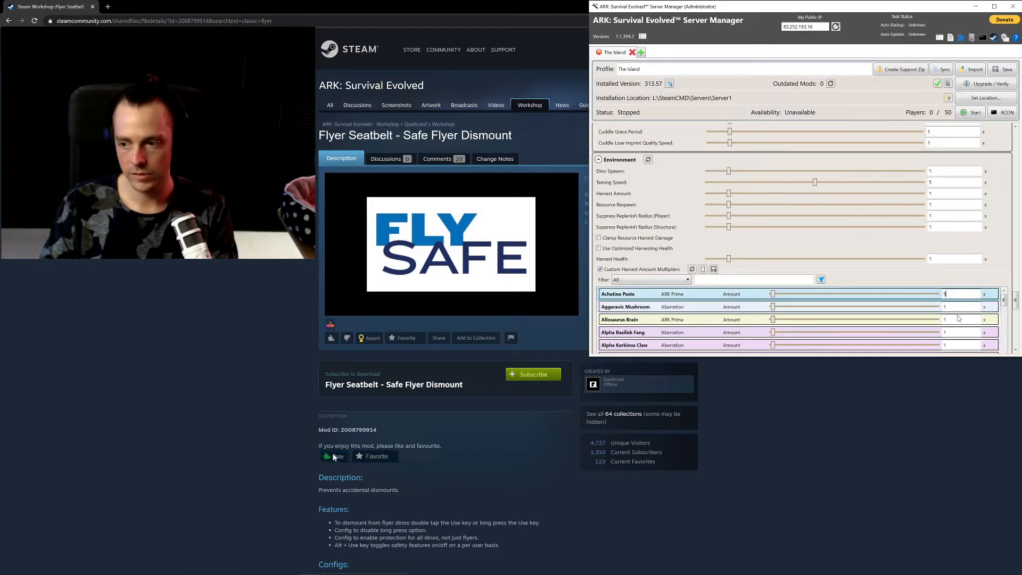
{"action": "left_click", "coordinate": [950, 307]}
{"action": "type", "text": "5"}
{"action": "left_click", "coordinate": [950, 320]}
{"action": "type", "text": "5"}
{"action": "left_click", "coordinate": [950, 332]}
{"action": "type", "text": "5"}
{"action": "left_click", "coordinate": [950, 345]}
{"action": "type", "text": "5"}
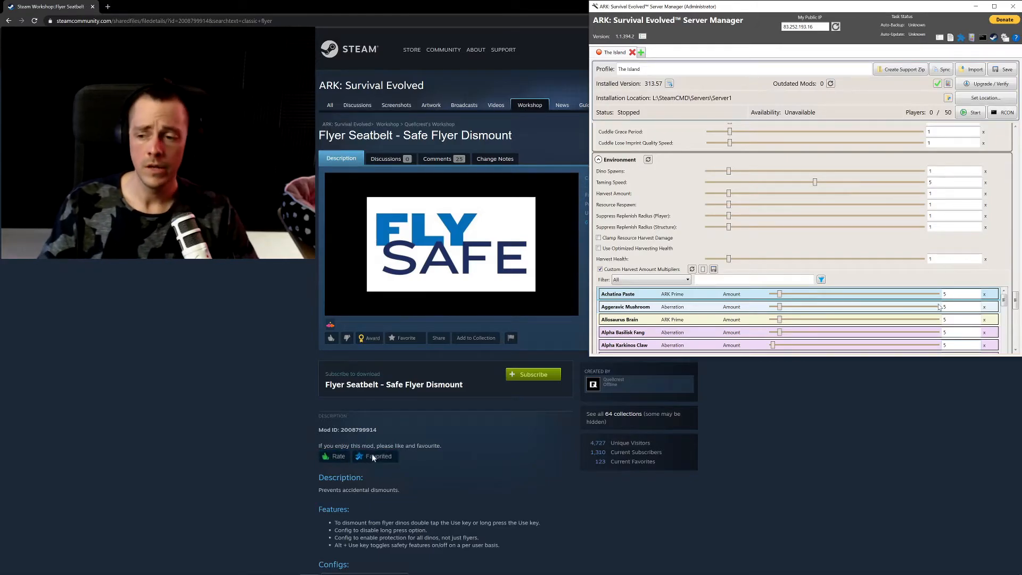
Raise the custom harvest amount multiplier of Aggeravic Mushroom to 50
{"action": "left_click", "coordinate": [945, 307]}
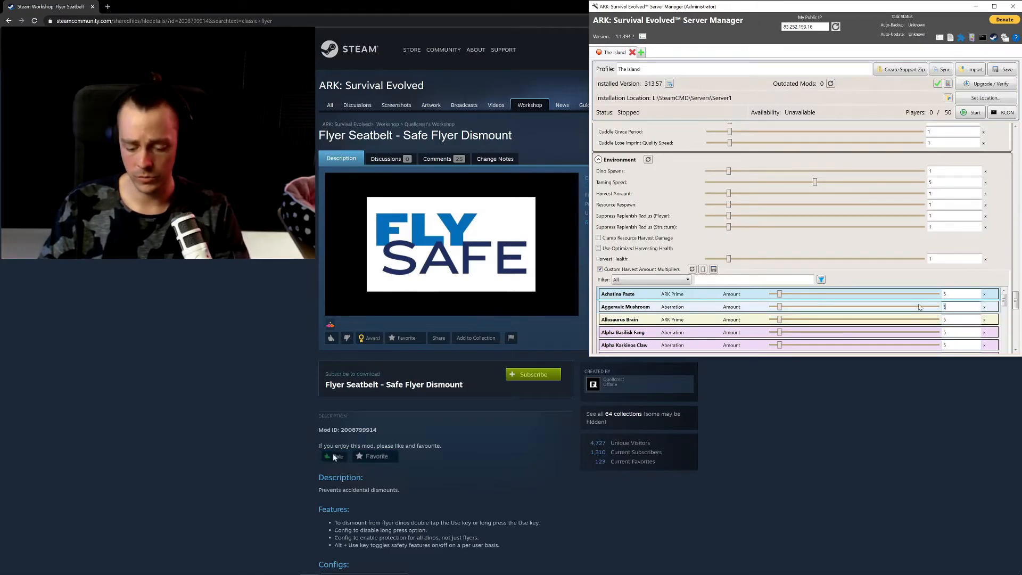
{"action": "type", "text": "0"}
{"action": "left_click", "coordinate": [953, 319]}
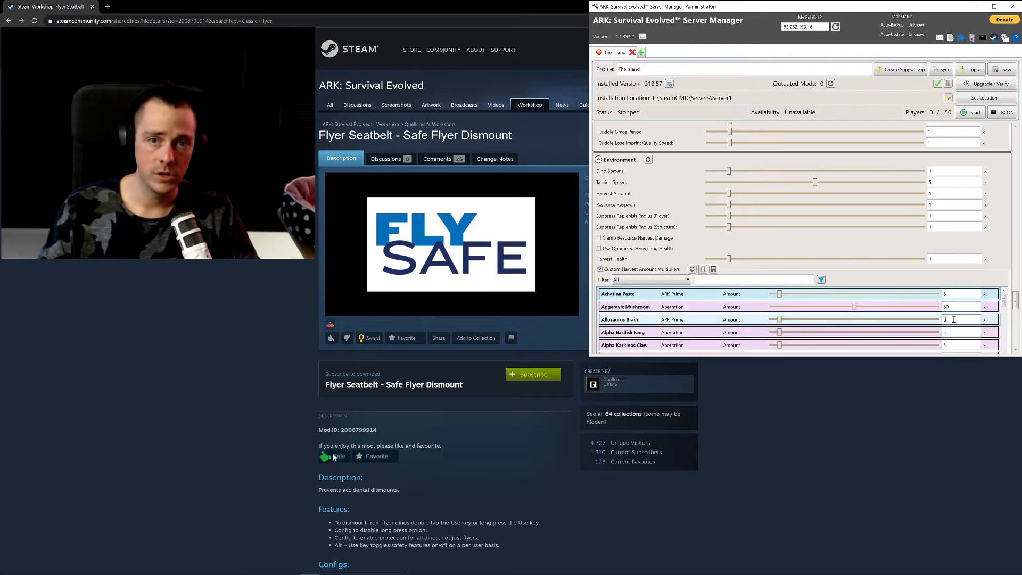
{"action": "left_click", "coordinate": [373, 457]}
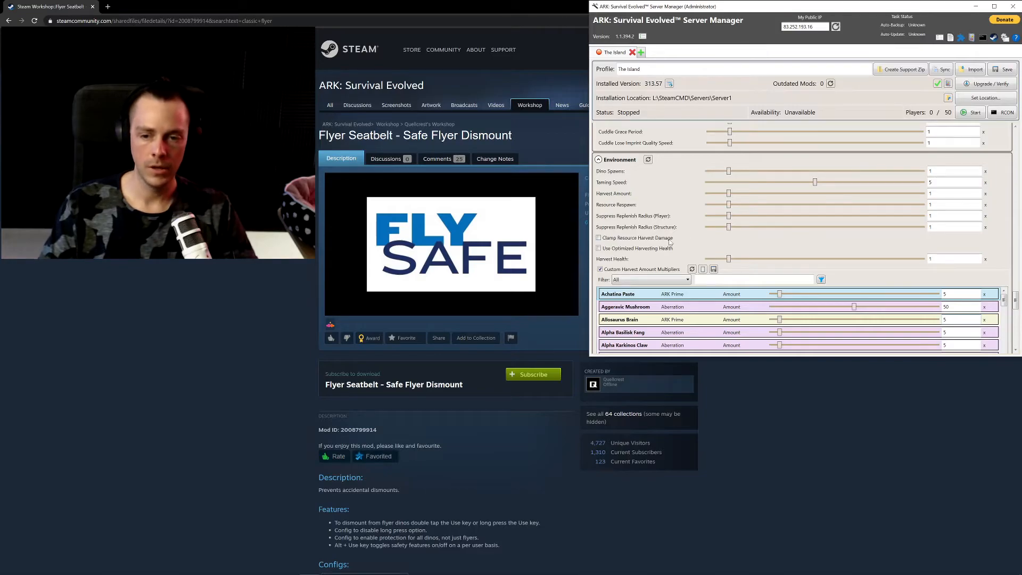
Set the harvest multiplier of Alpha Reaper King Barb to 10 and of Amarberry Seed, Amarberry, Ammonite Bile and Angler Gel to 5
{"action": "scroll", "coordinate": [669, 242], "scroll_direction": "down", "scroll_amount": 1}
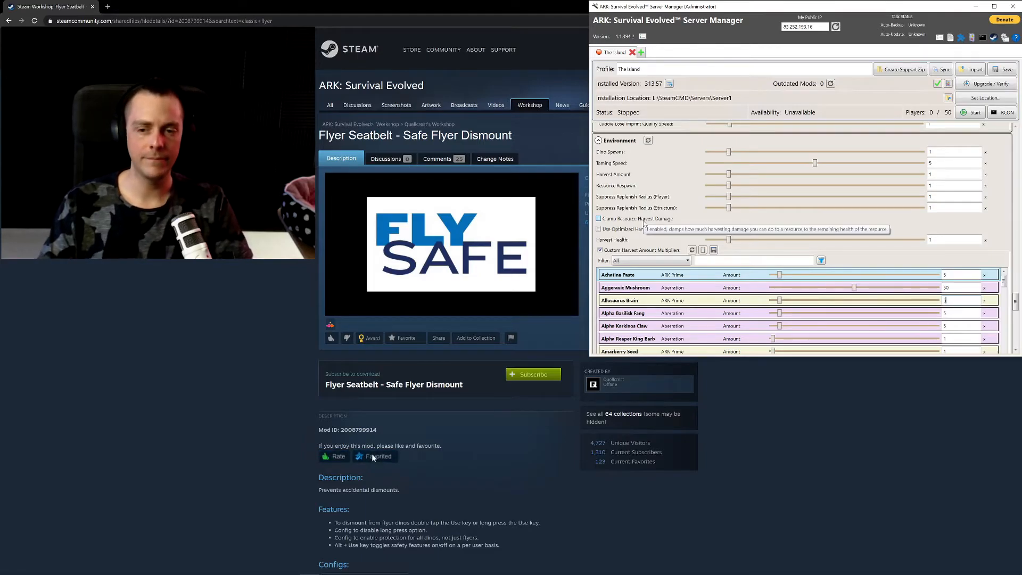
{"action": "scroll", "coordinate": [974, 286], "scroll_direction": "down", "scroll_amount": 1}
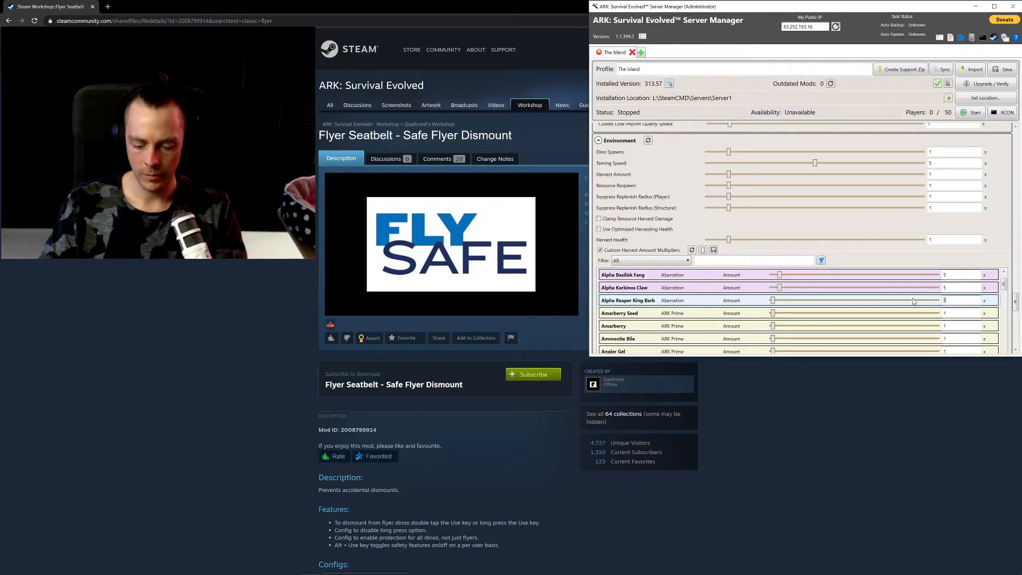
{"action": "type", "text": "0"}
{"action": "left_click_drag", "start_coordinate": [955, 313], "coordinate": [939, 351]}
{"action": "type", "text": "5555"}
Set the Day Cycle Speed multiplier to 0.1 in the Environment settings
{"action": "scroll", "coordinate": [1015, 190], "scroll_direction": "down", "scroll_amount": 8}
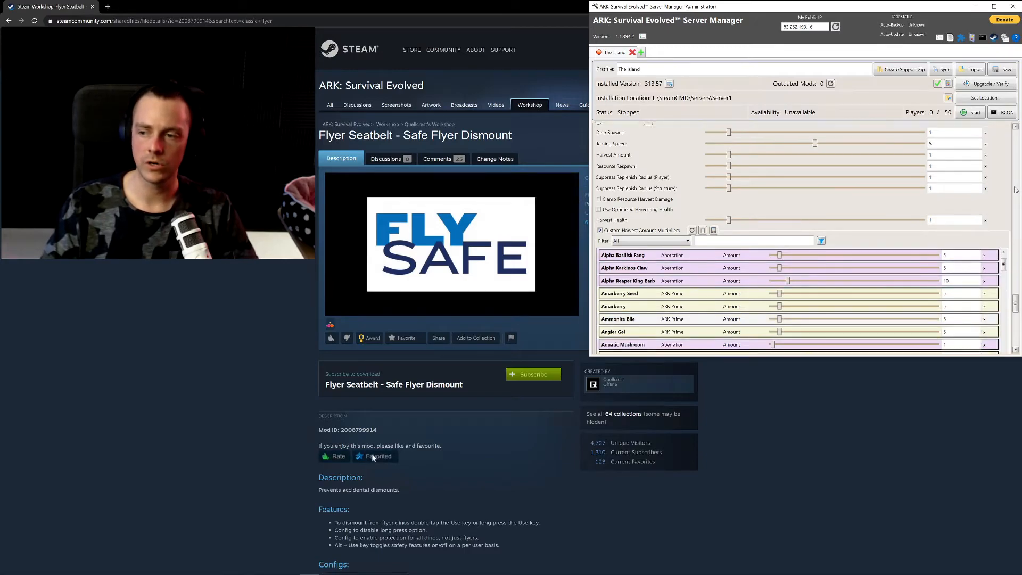
{"action": "scroll", "coordinate": [1016, 190], "scroll_direction": "down", "scroll_amount": 1}
{"action": "left_click", "coordinate": [335, 456]}
{"action": "left_click", "coordinate": [373, 456]}
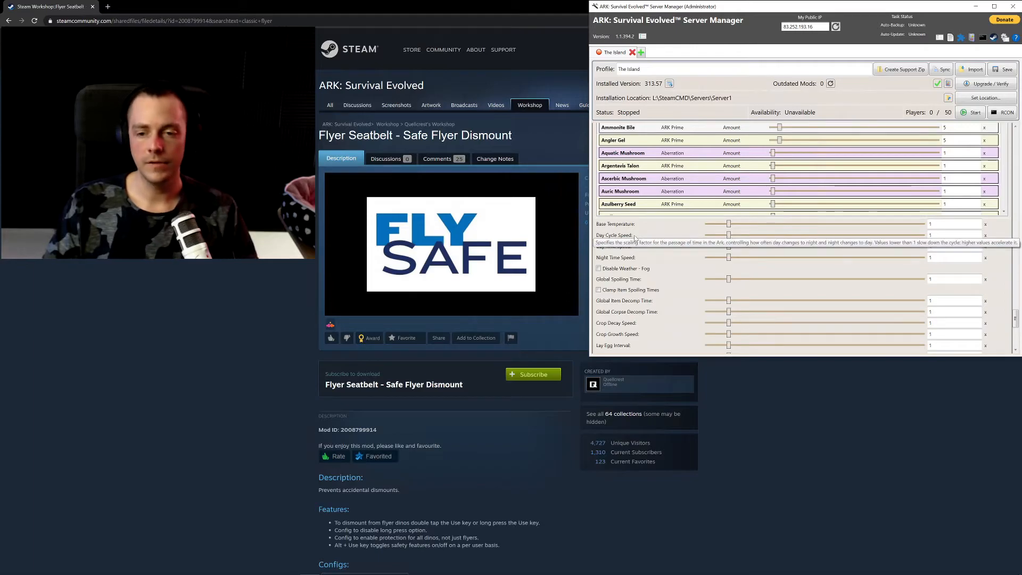
{"action": "left_click", "coordinate": [372, 456]}
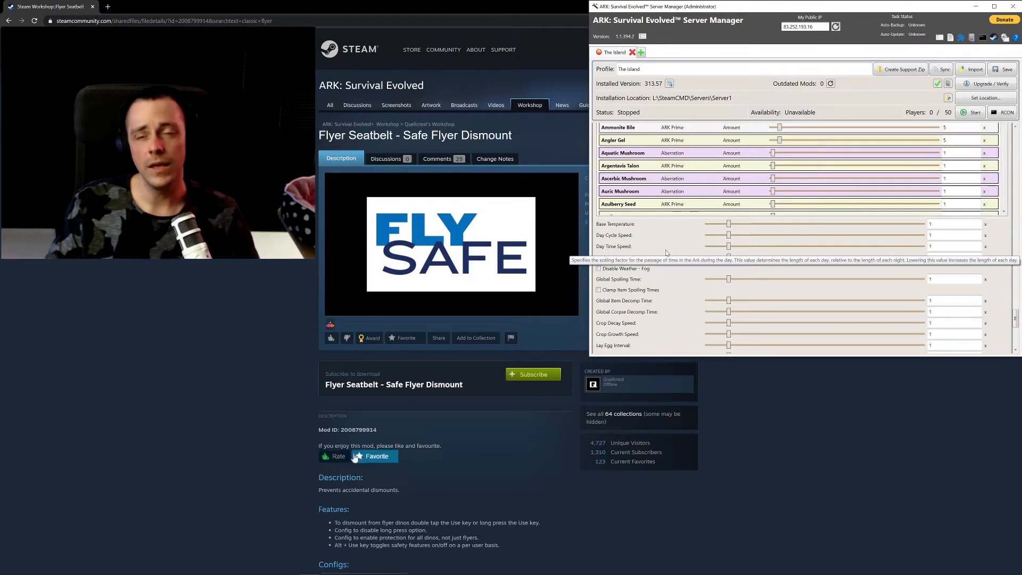
{"action": "left_click", "coordinate": [373, 456]}
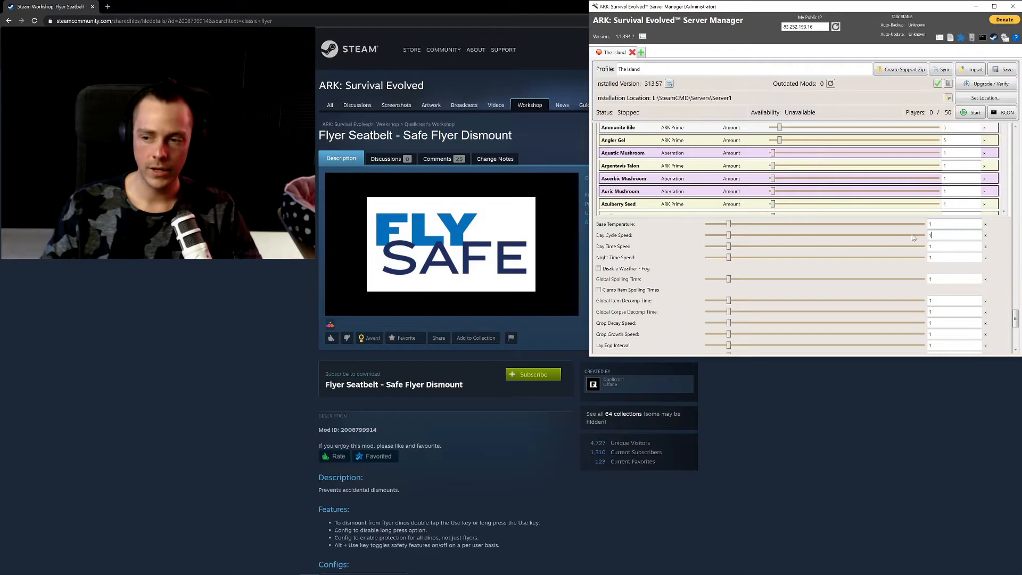
{"action": "type", "text": "0.1"}
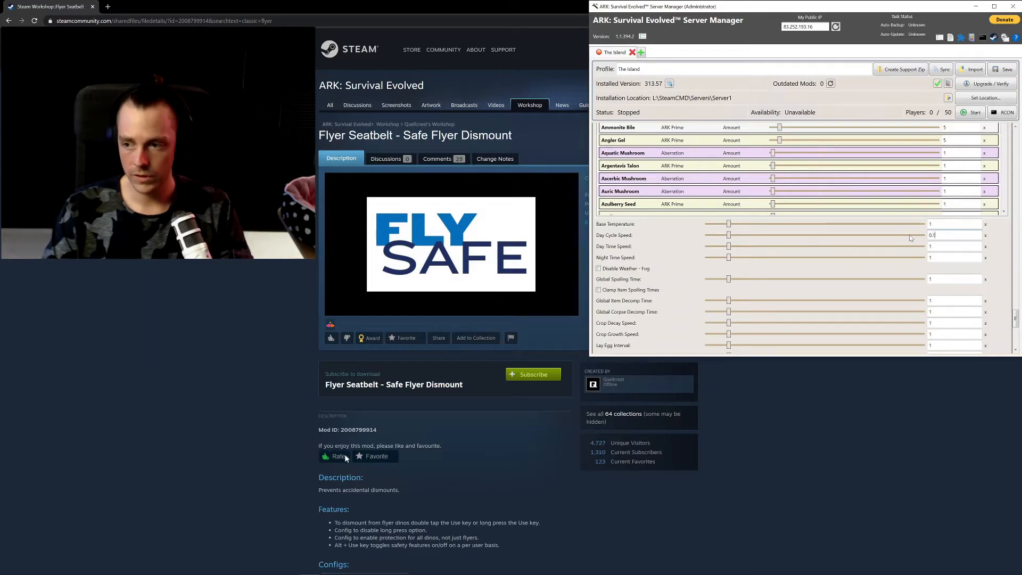
{"action": "key", "text": "Tab"}
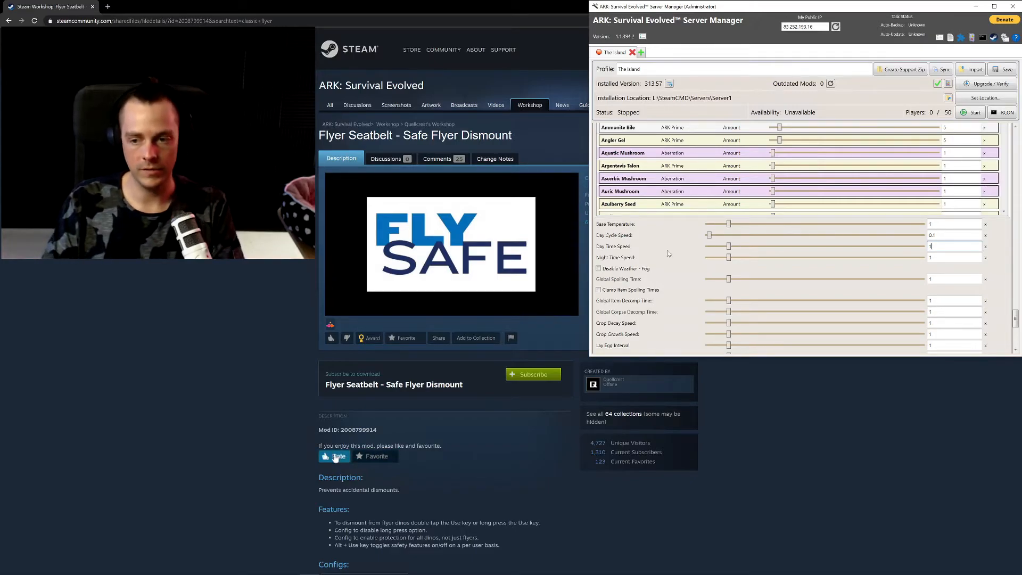
Set the Night Time Speed multiplier to 0.5 and enable Disable Weather - Fog
{"action": "left_click_drag", "start_coordinate": [935, 245], "coordinate": [926, 249]}
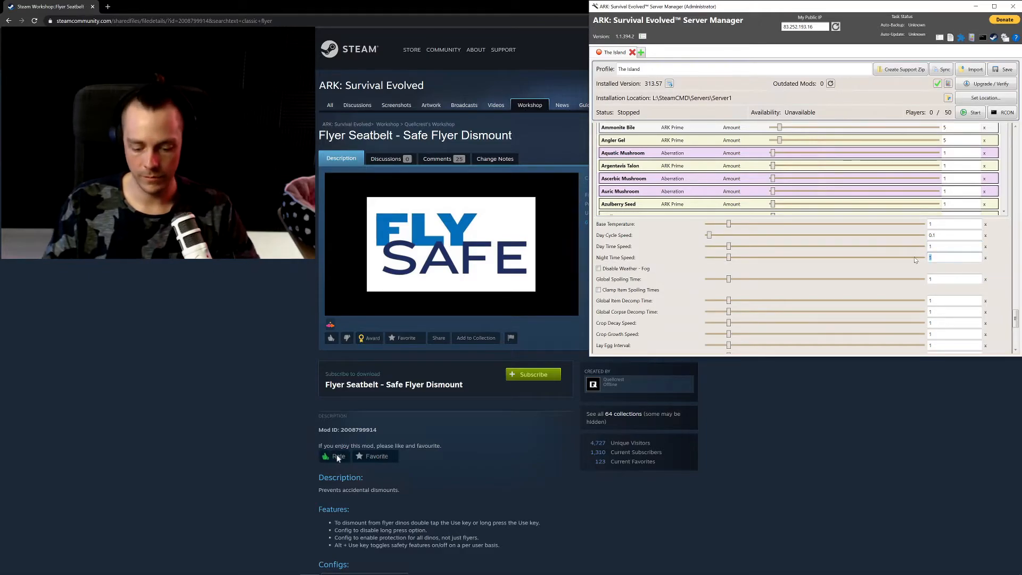
{"action": "left_click_drag", "start_coordinate": [933, 256], "coordinate": [916, 260]}
{"action": "type", "text": "0"}
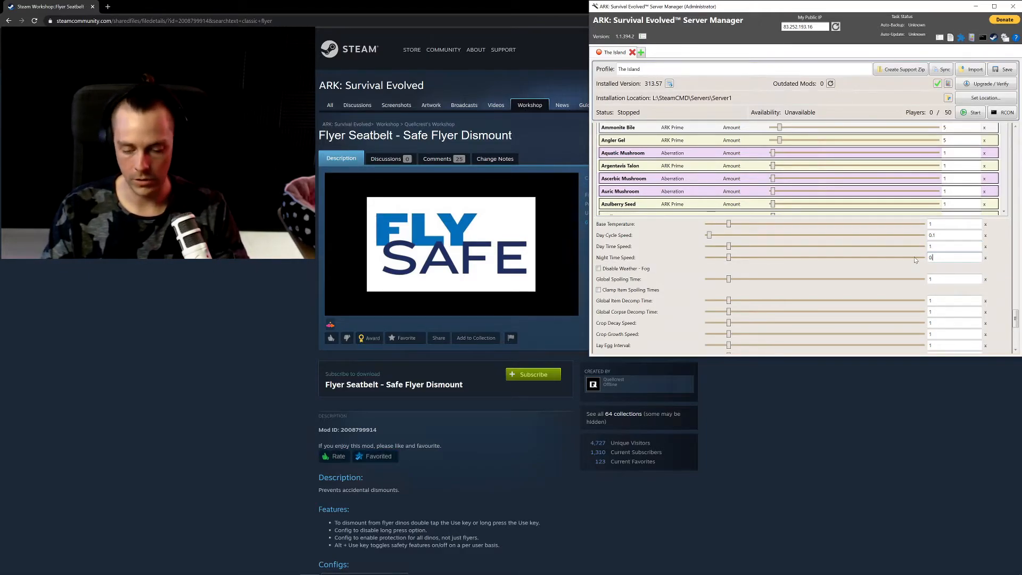
{"action": "type", "text": ".5"}
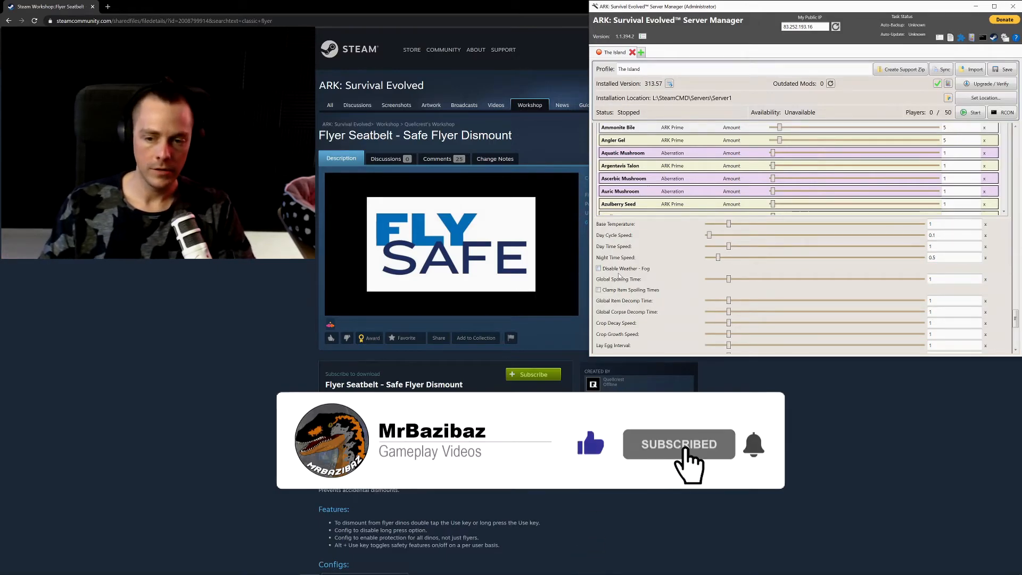
{"action": "left_click", "coordinate": [628, 269]}
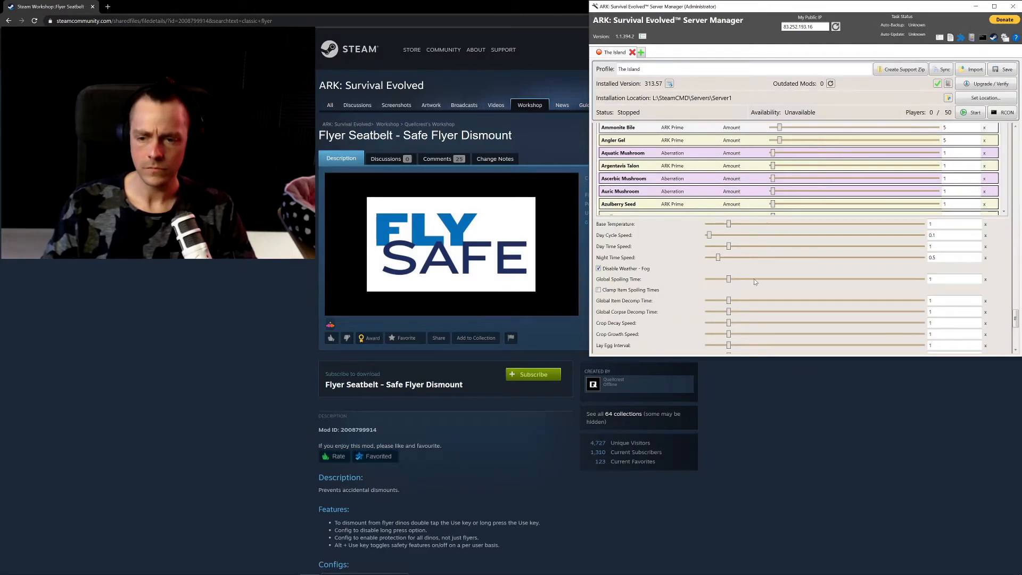
Set the Global Spoiling Time multiplier to 3 and enable Clamp Item Spoiling Times
{"action": "left_click_drag", "start_coordinate": [938, 279], "coordinate": [903, 277]}
{"action": "type", "text": "3"}
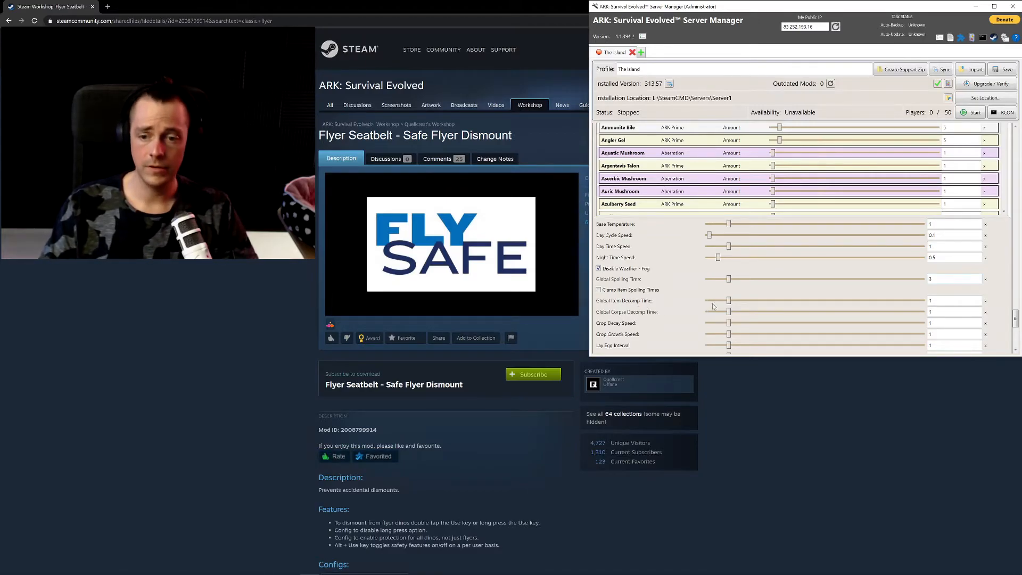
{"action": "left_click", "coordinate": [612, 291]}
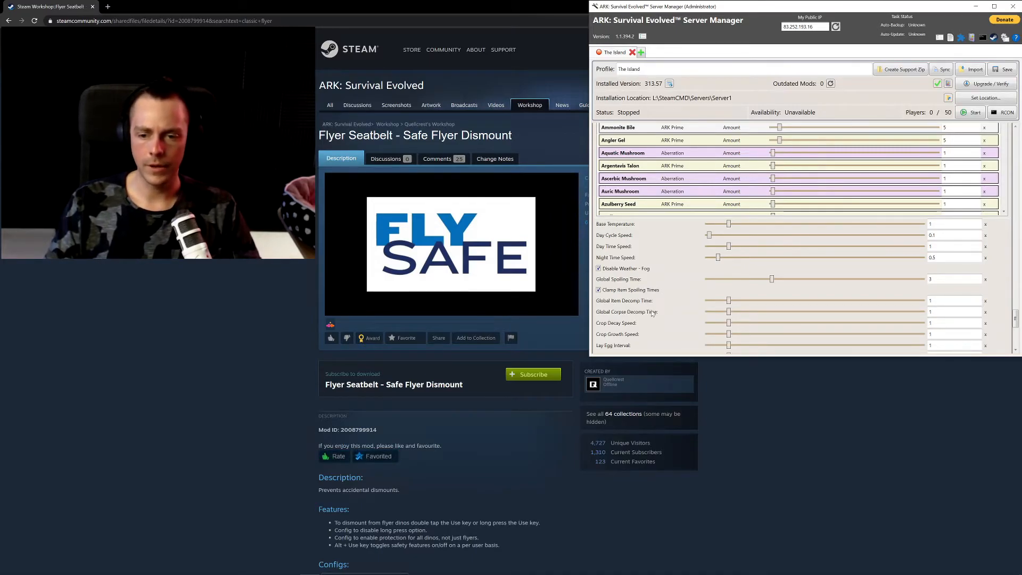
{"action": "scroll", "coordinate": [650, 311], "scroll_direction": "down", "scroll_amount": 2}
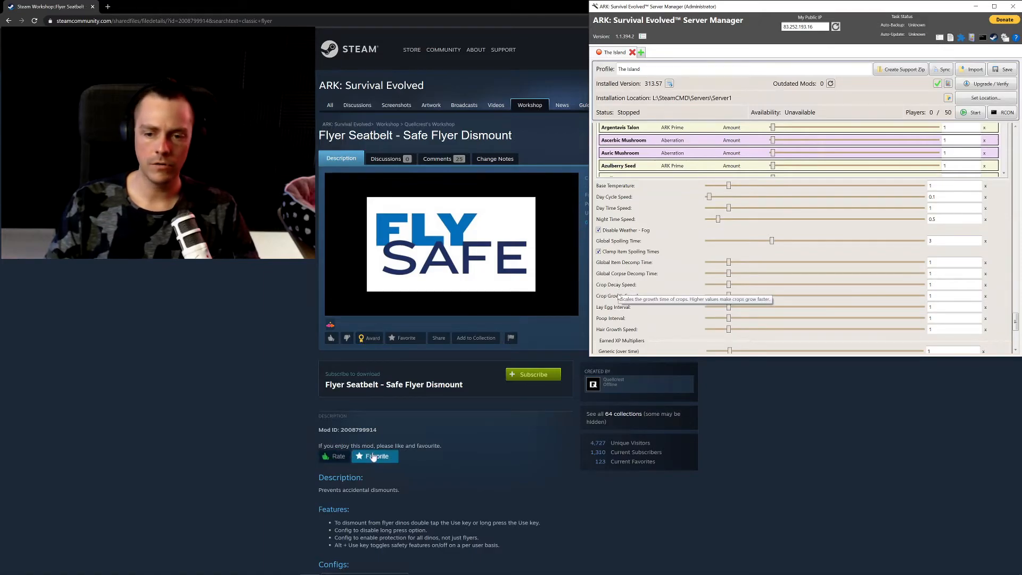
Set Crop Growth Speed, Lay Egg Interval and Poop Interval to 2 and Hair Growth Speed to about 5.58
{"action": "type", "text": "2"}
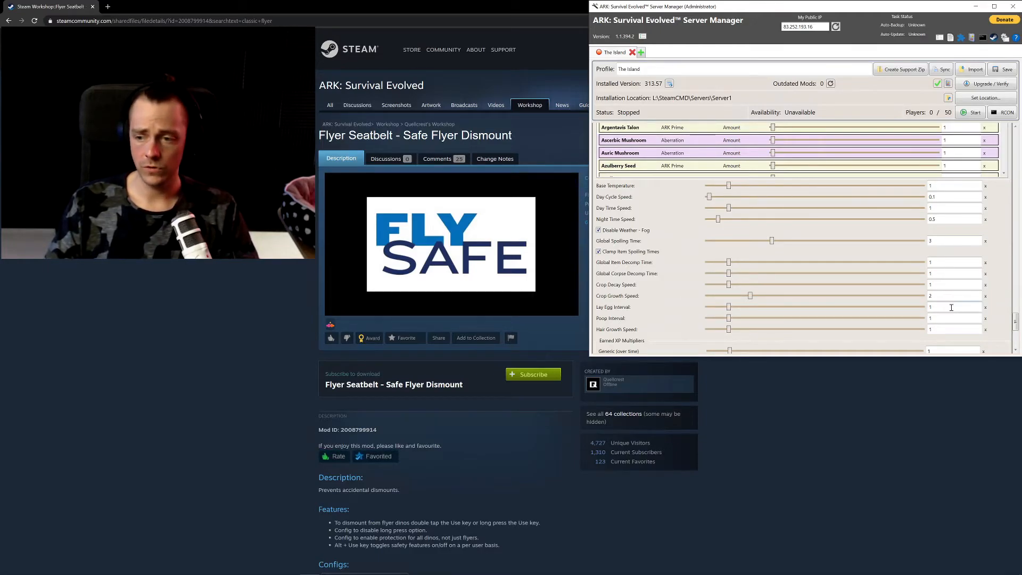
{"action": "type", "text": "2"}
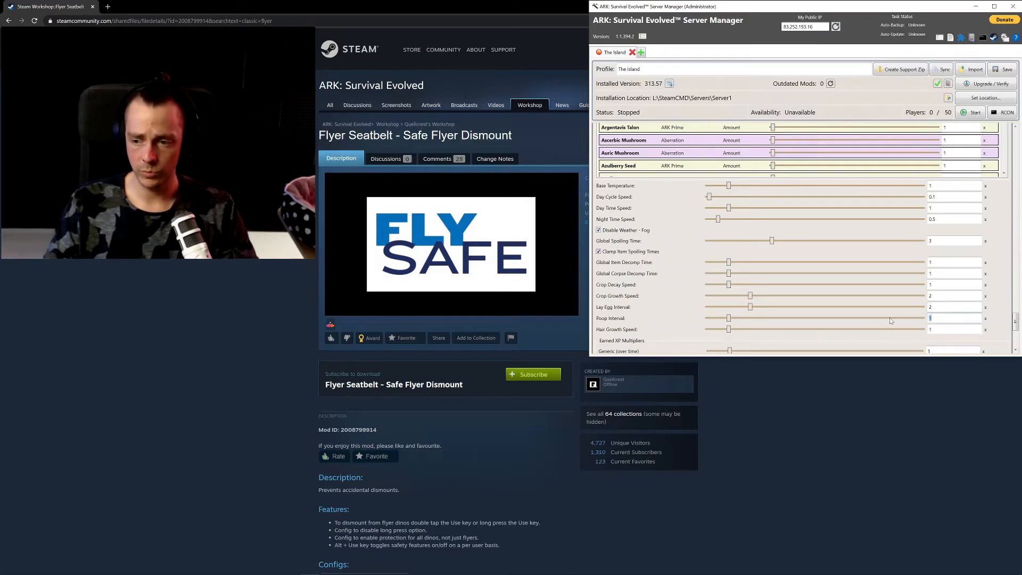
{"action": "type", "text": "2"}
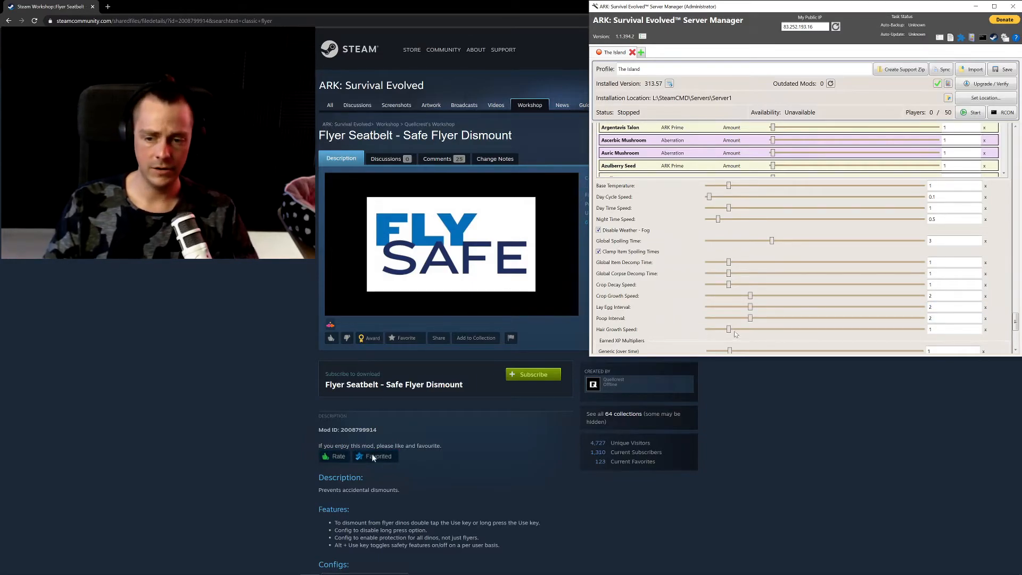
{"action": "left_click_drag", "start_coordinate": [728, 329], "coordinate": [827, 329]}
Set the Generic, Crafting, Harvesting, Killing and Special Events earned XP multipliers to 5
{"action": "scroll", "coordinate": [655, 319], "scroll_direction": "down", "scroll_amount": 3}
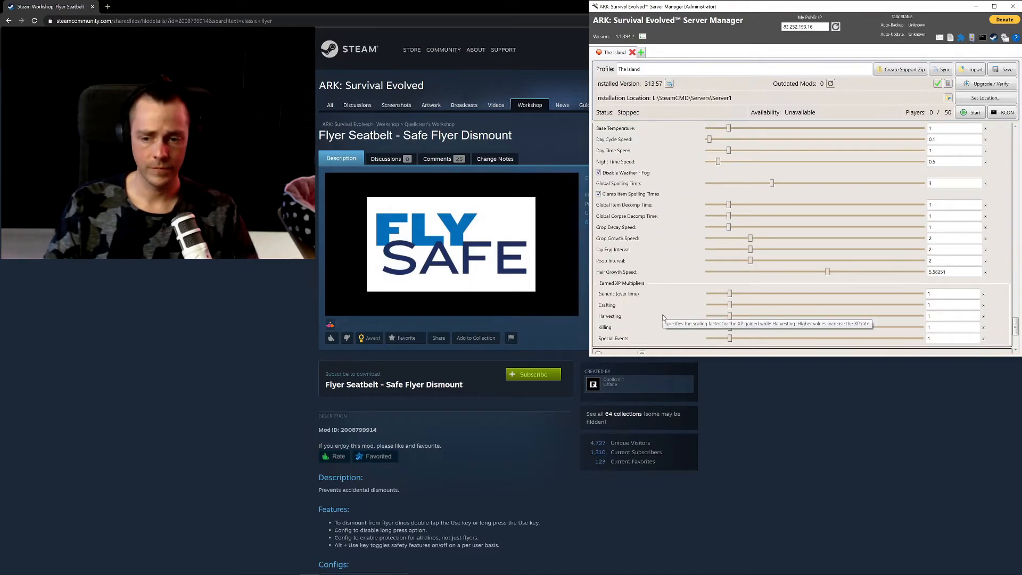
{"action": "scroll", "coordinate": [662, 318], "scroll_direction": "down", "scroll_amount": 4}
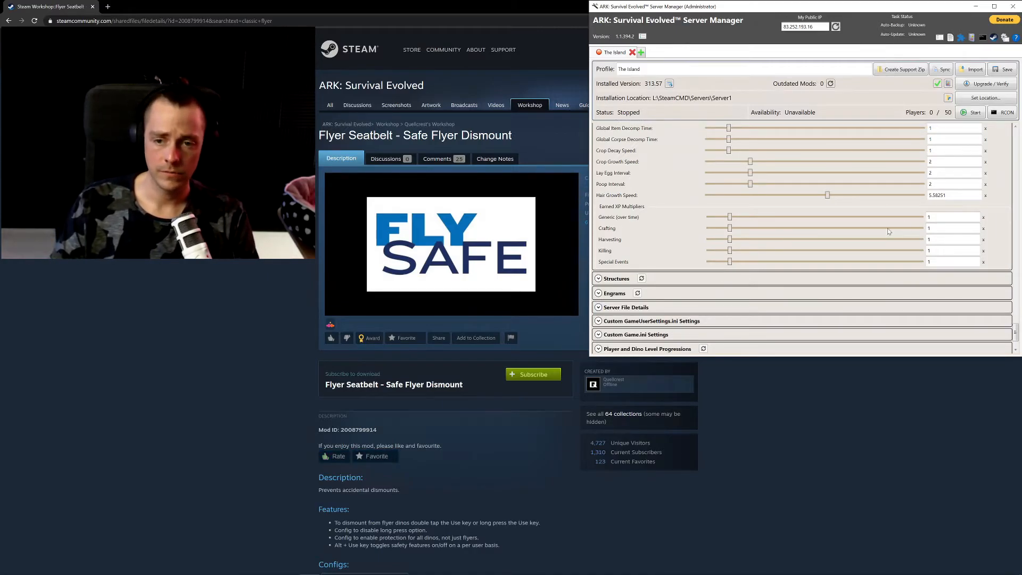
{"action": "left_click", "coordinate": [372, 457]}
{"action": "left_click_drag", "start_coordinate": [948, 217], "coordinate": [905, 222]}
{"action": "type", "text": "5"}
{"action": "key", "text": "Tab"}
{"action": "type", "text": "5"}
{"action": "key", "text": "Tab"}
{"action": "type", "text": "5"}
{"action": "key", "text": "Tab"}
{"action": "type", "text": "5"}
{"action": "key", "text": "Tab"}
{"action": "type", "text": "5"}
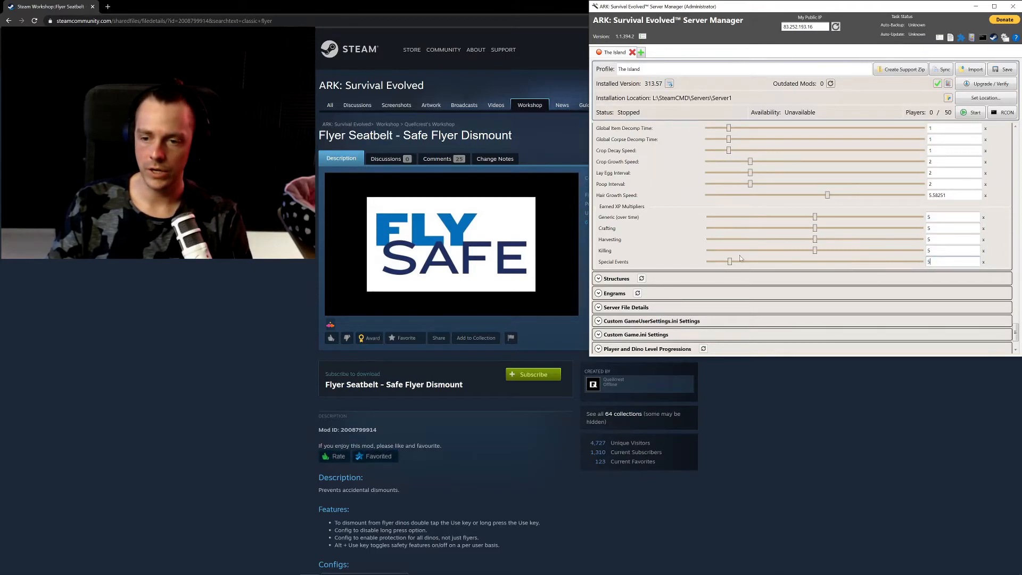
{"action": "left_click", "coordinate": [669, 240]}
{"action": "left_click", "coordinate": [336, 457]}
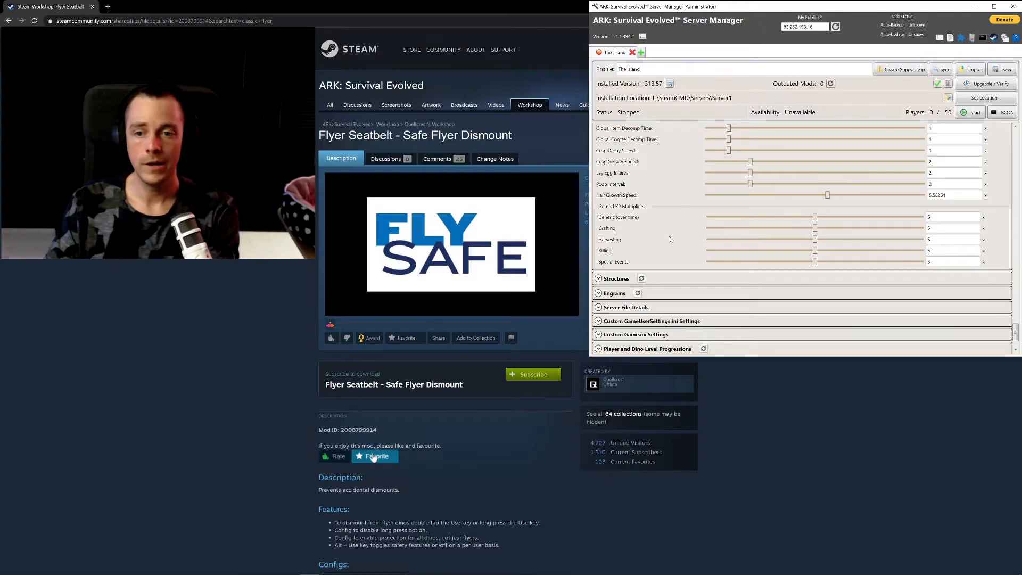
{"action": "left_click", "coordinate": [374, 457]}
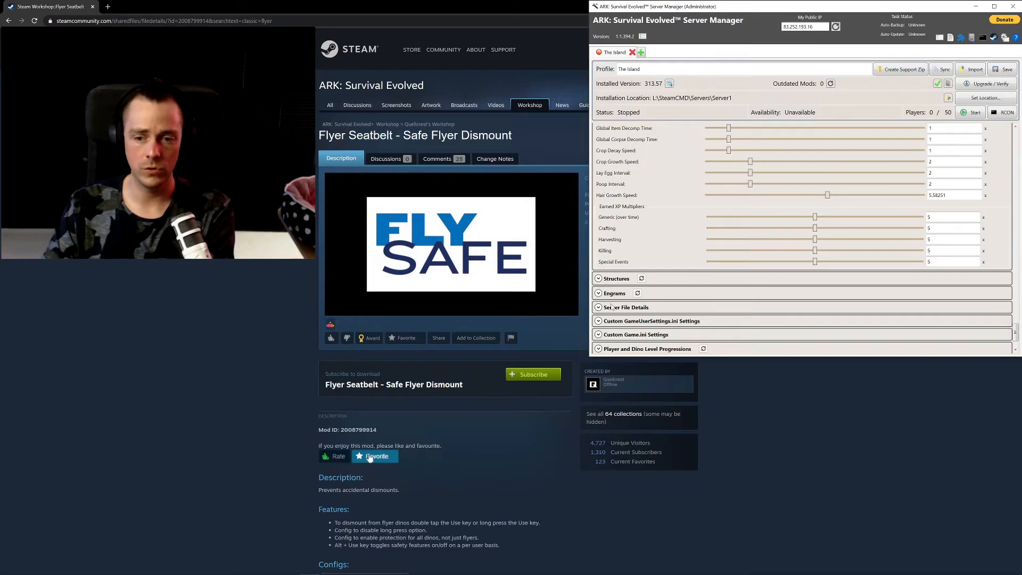
Enable Disable Structure Placement Collision and Enable PvP Structure Decay in the Structures settings
{"action": "left_click", "coordinate": [627, 279]}
{"action": "scroll", "coordinate": [649, 245], "scroll_direction": "down", "scroll_amount": 3}
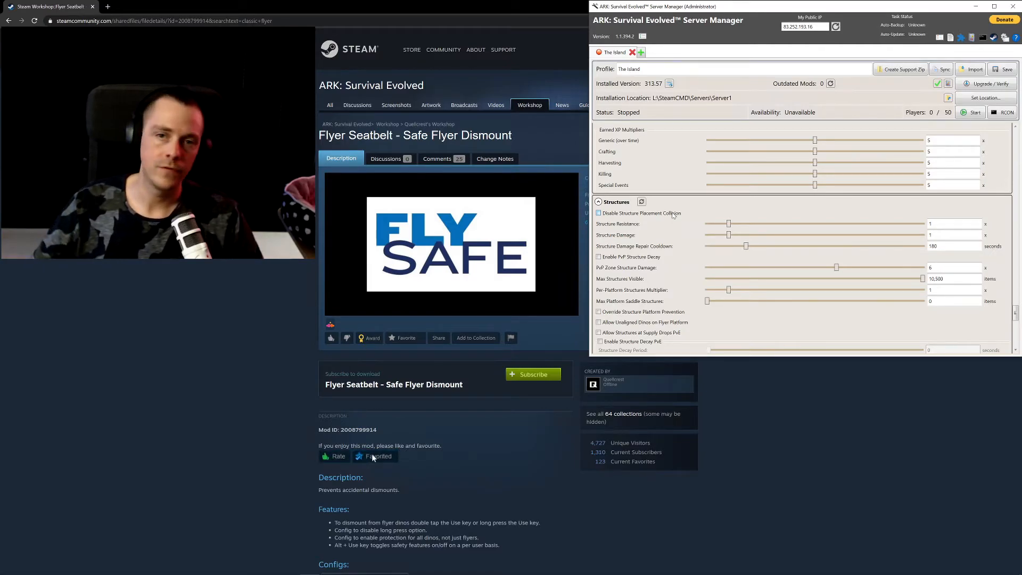
{"action": "left_click", "coordinate": [673, 214]}
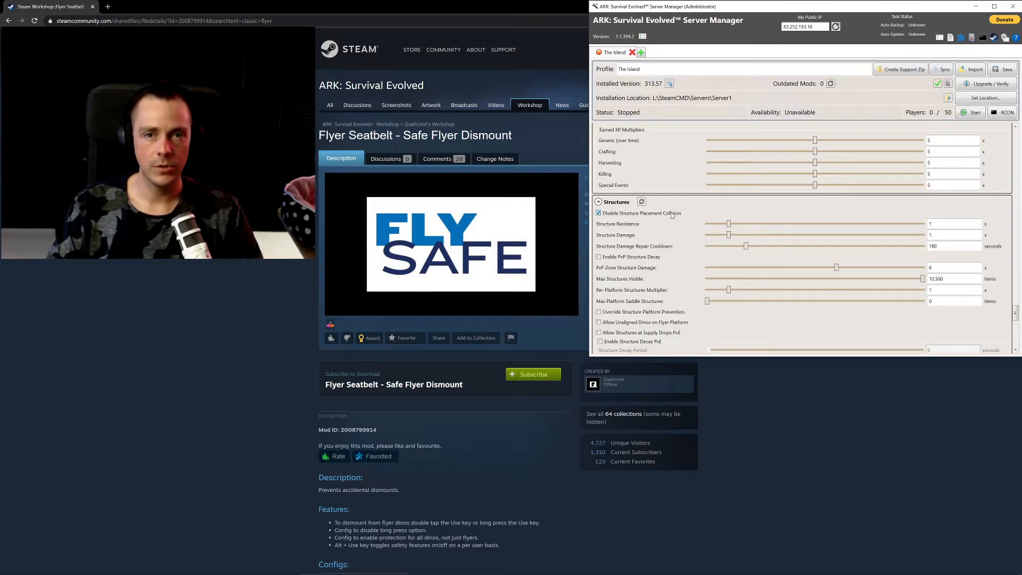
{"action": "left_click", "coordinate": [657, 261]}
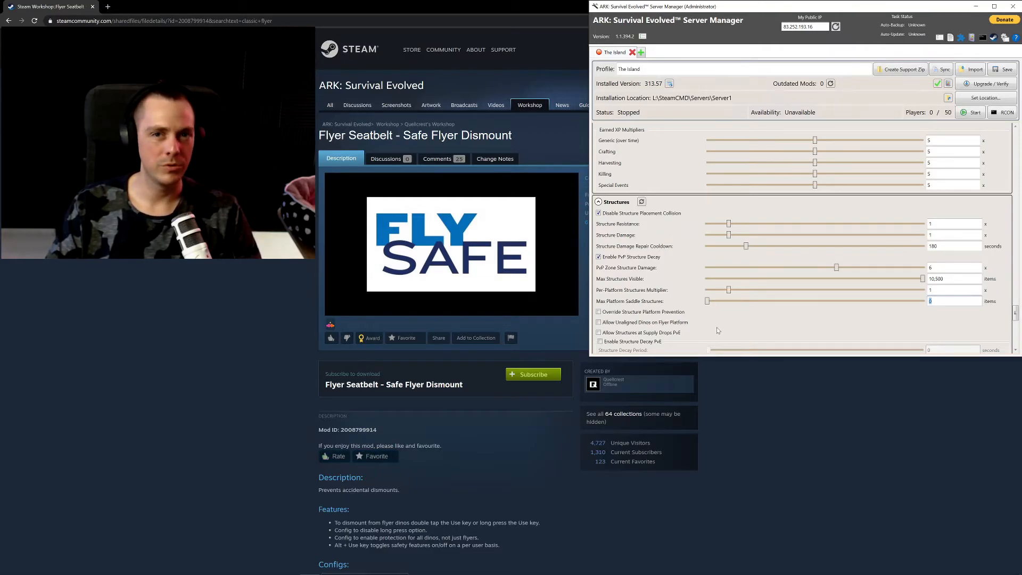
Enable Auto Destroy Structures, Destroy Unconnected Water Pipes, Enable Fast Decay and Fast Decay Unsnapped Core Structures
{"action": "scroll", "coordinate": [681, 321], "scroll_direction": "down", "scroll_amount": 2}
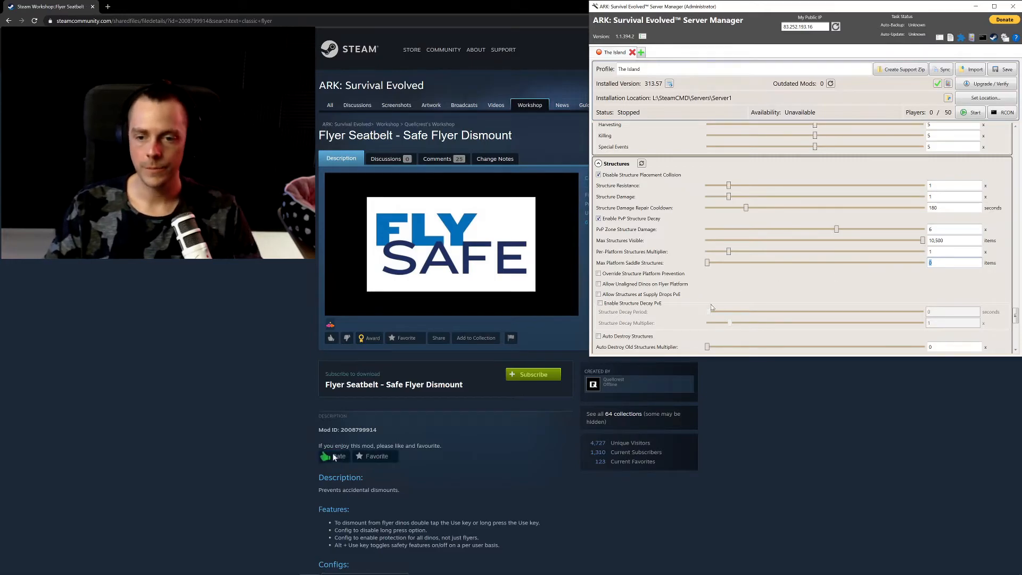
{"action": "scroll", "coordinate": [851, 273], "scroll_direction": "down", "scroll_amount": 3}
{"action": "left_click", "coordinate": [620, 261]}
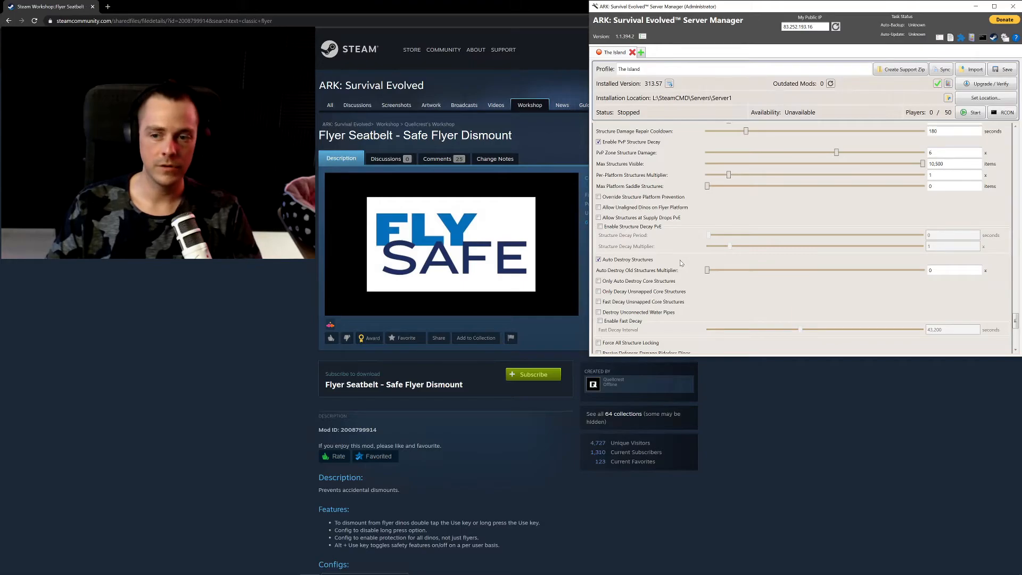
{"action": "left_click", "coordinate": [329, 456]}
{"action": "left_click", "coordinate": [373, 457]}
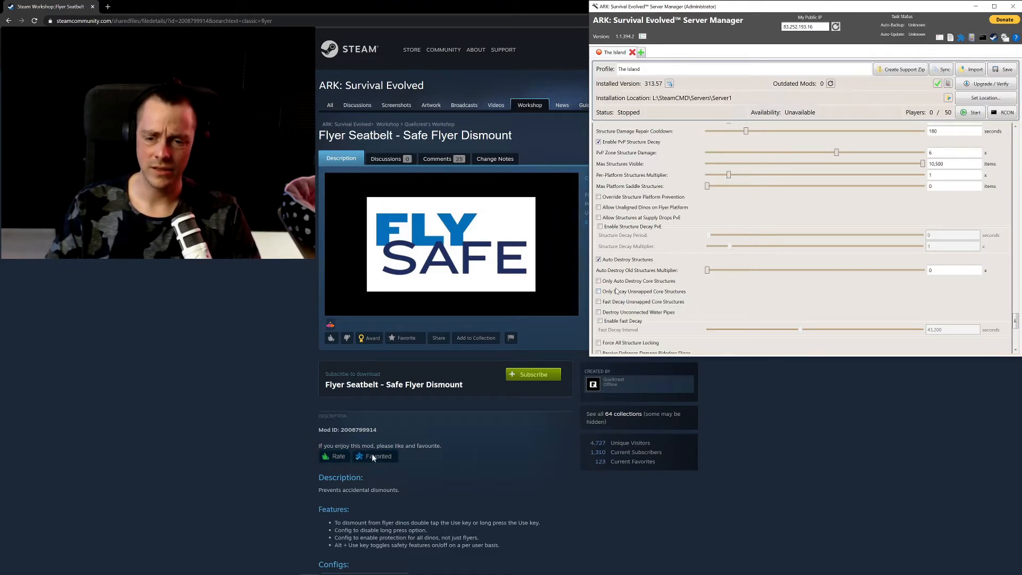
{"action": "left_click", "coordinate": [599, 313]}
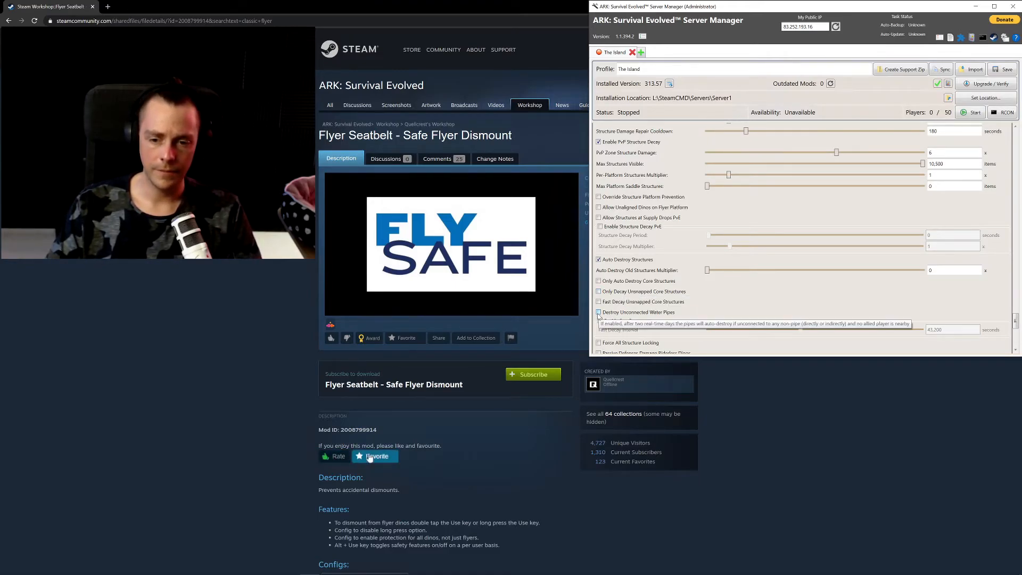
{"action": "left_click", "coordinate": [600, 321]}
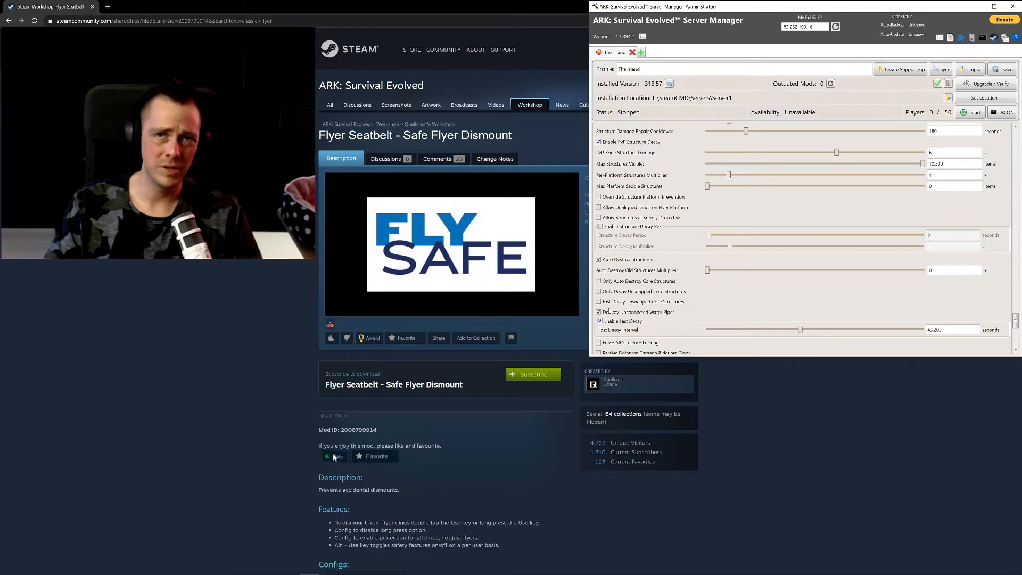
{"action": "left_click", "coordinate": [612, 302]}
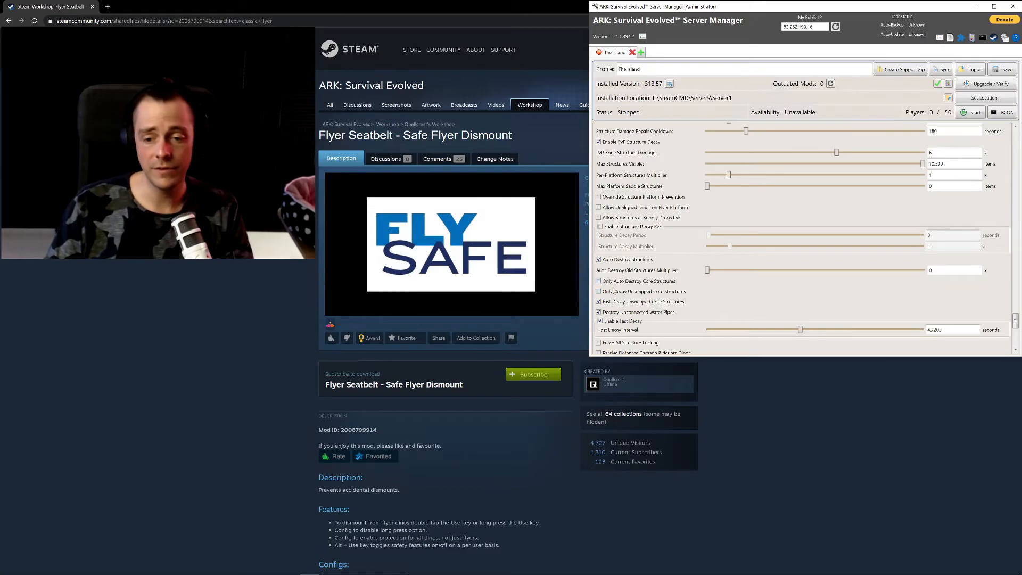
Enable Force All Structure Locking and Hard Limit Turrets in Range
{"action": "scroll", "coordinate": [613, 291], "scroll_direction": "down", "scroll_amount": 2}
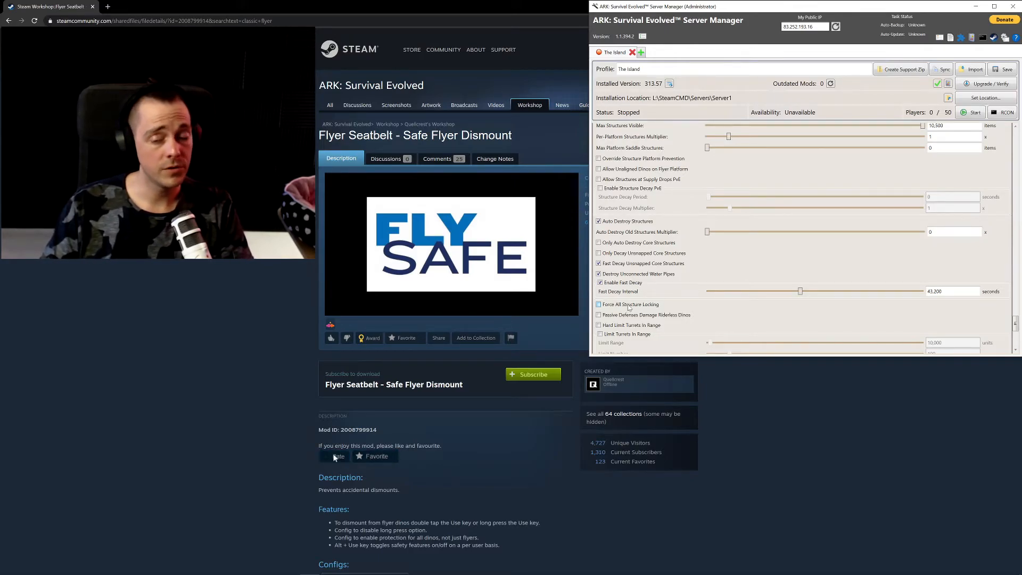
{"action": "left_click", "coordinate": [629, 306]}
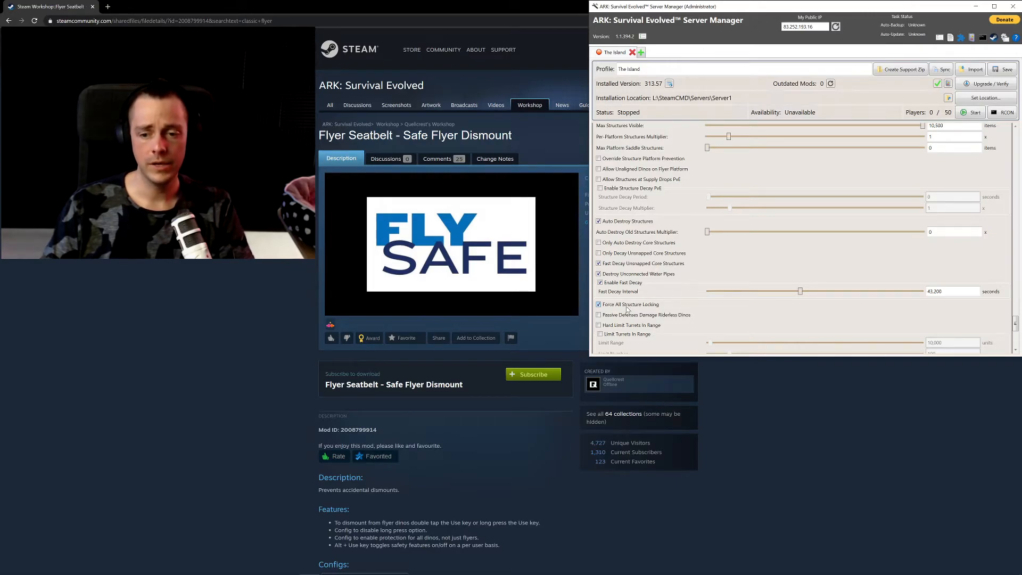
{"action": "scroll", "coordinate": [626, 310], "scroll_direction": "down", "scroll_amount": 2}
{"action": "left_click", "coordinate": [635, 269]}
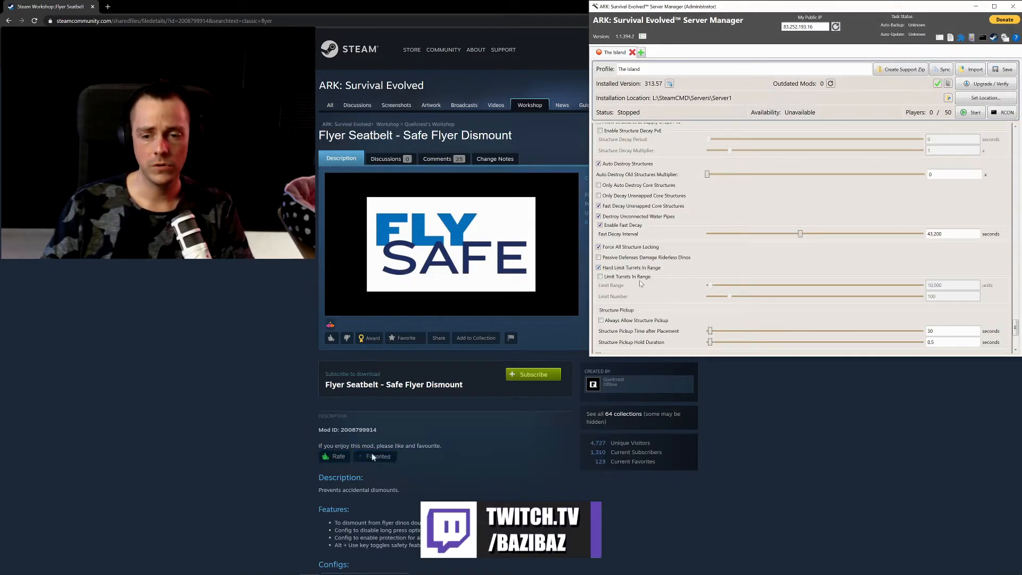
Enable Limit Turrets in Range with a limit range of 5,000 units and a limit number of 200
{"action": "left_click", "coordinate": [637, 278]}
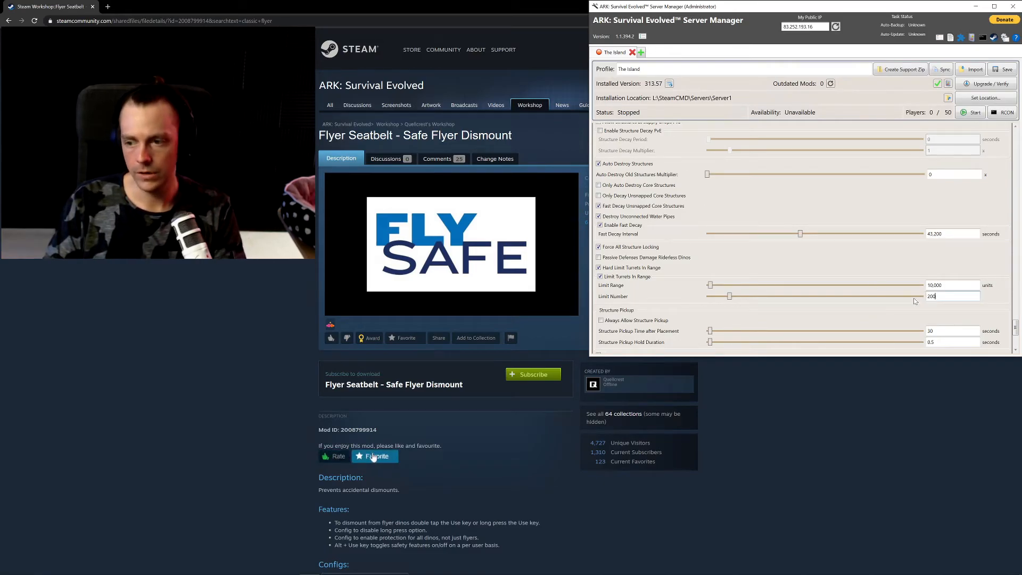
{"action": "left_click_drag", "start_coordinate": [947, 283], "coordinate": [922, 288]}
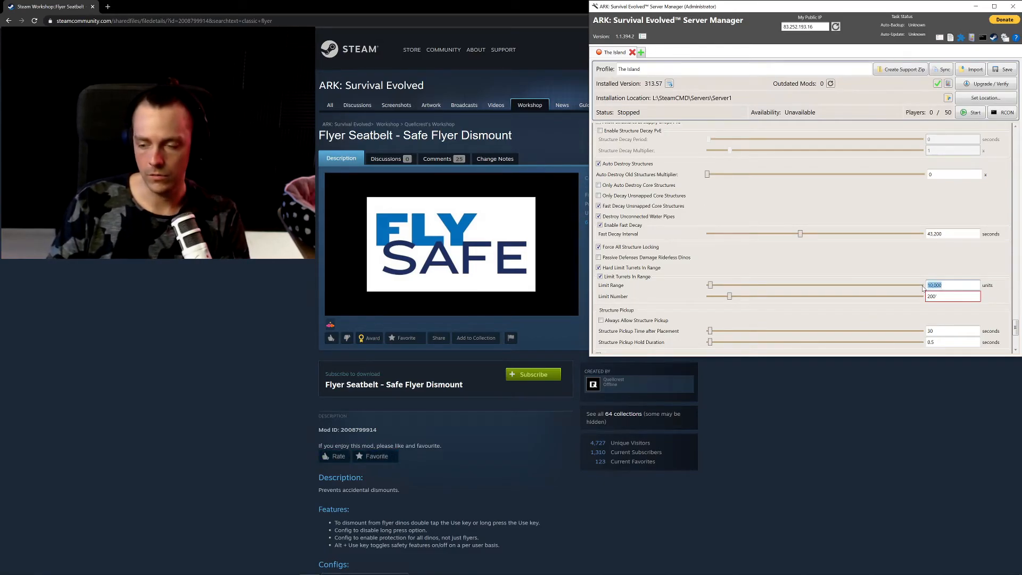
{"action": "type", "text": "5000"}
{"action": "key", "text": "Tab"}
{"action": "type", "text": "200"}
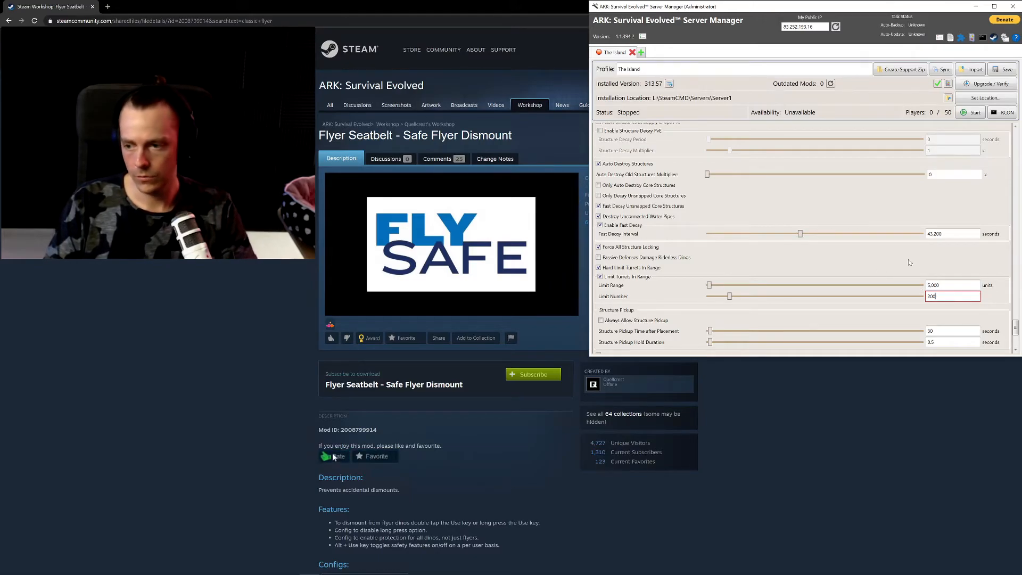
{"action": "key", "text": "Tab"}
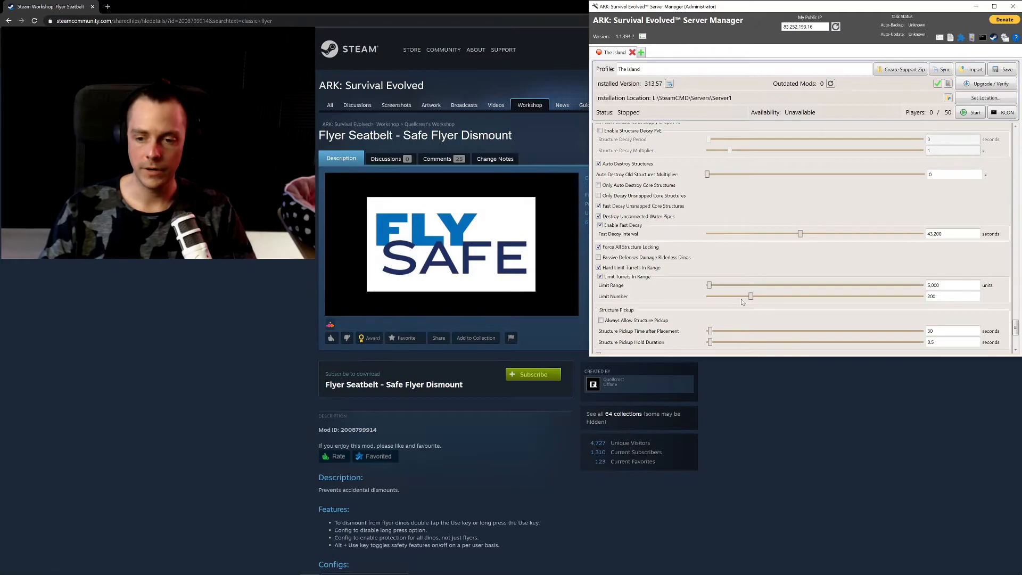
Enable Auto Unlock All Engrams and Enable Engram Overrides in the Engrams settings
{"action": "scroll", "coordinate": [740, 301], "scroll_direction": "down", "scroll_amount": 3}
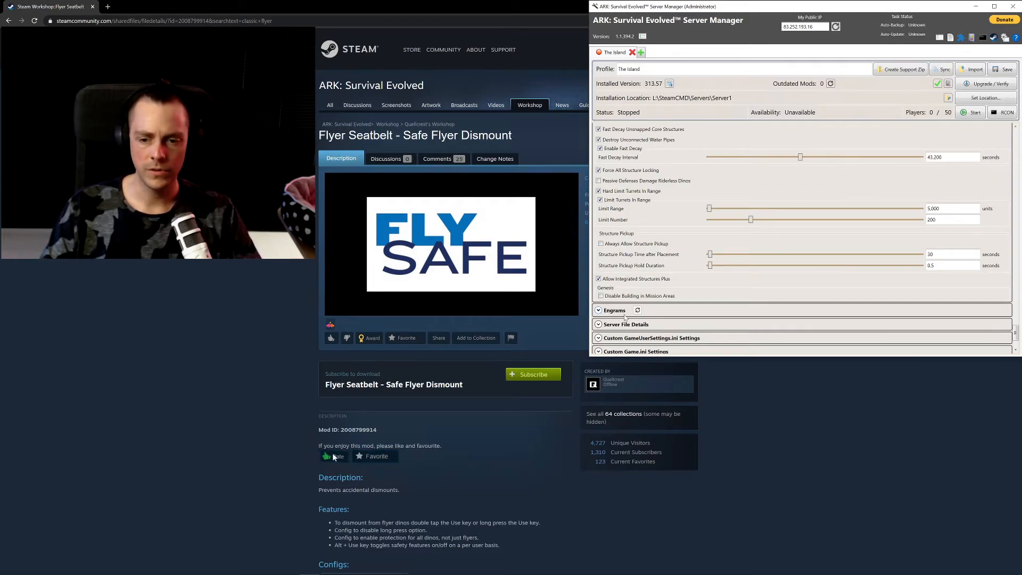
{"action": "left_click", "coordinate": [625, 313]}
{"action": "scroll", "coordinate": [820, 233], "scroll_direction": "down", "scroll_amount": 3}
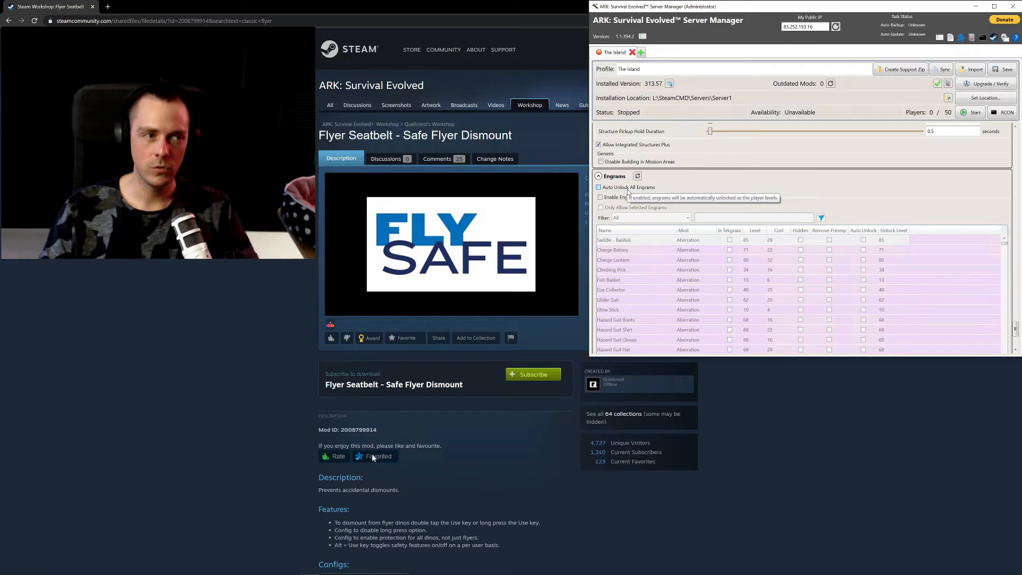
{"action": "left_click", "coordinate": [628, 188]}
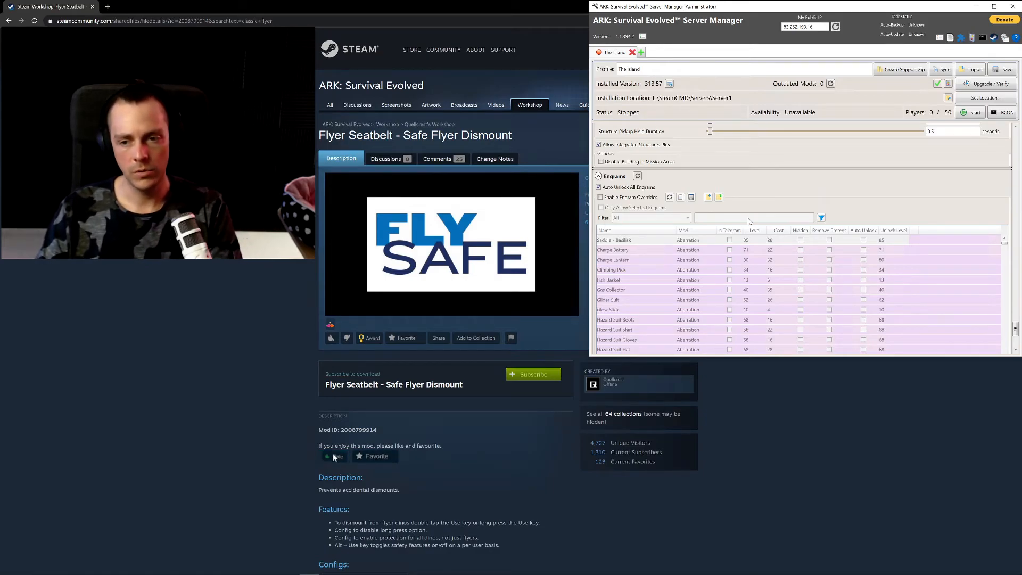
{"action": "left_click", "coordinate": [600, 197]}
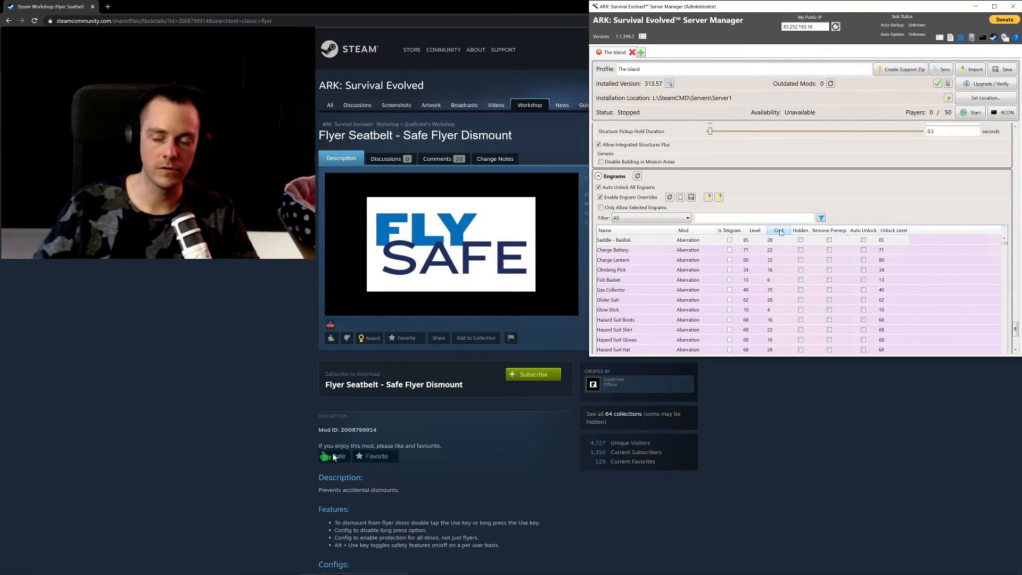
{"action": "left_click", "coordinate": [681, 198]}
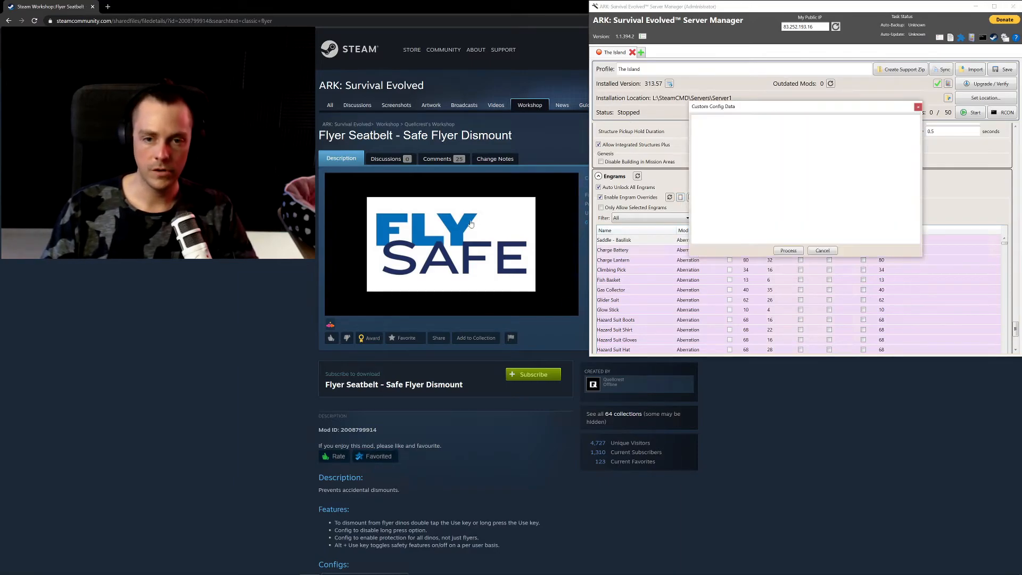
{"action": "left_click", "coordinate": [918, 108]}
Add an administrator to the Server File Details by pasting the player's user ID
{"action": "scroll", "coordinate": [890, 232], "scroll_direction": "down", "scroll_amount": 5}
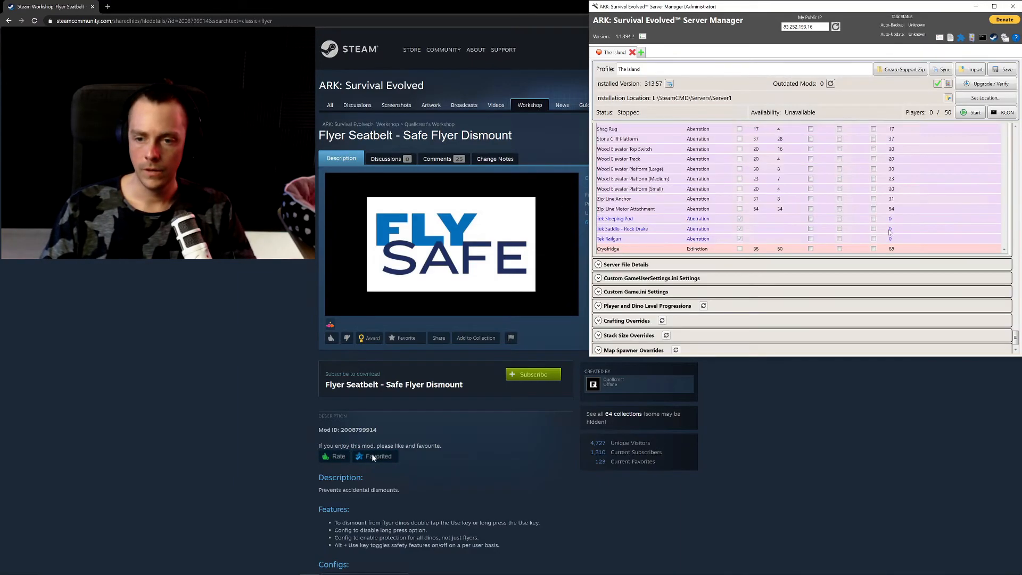
{"action": "left_click", "coordinate": [627, 264]}
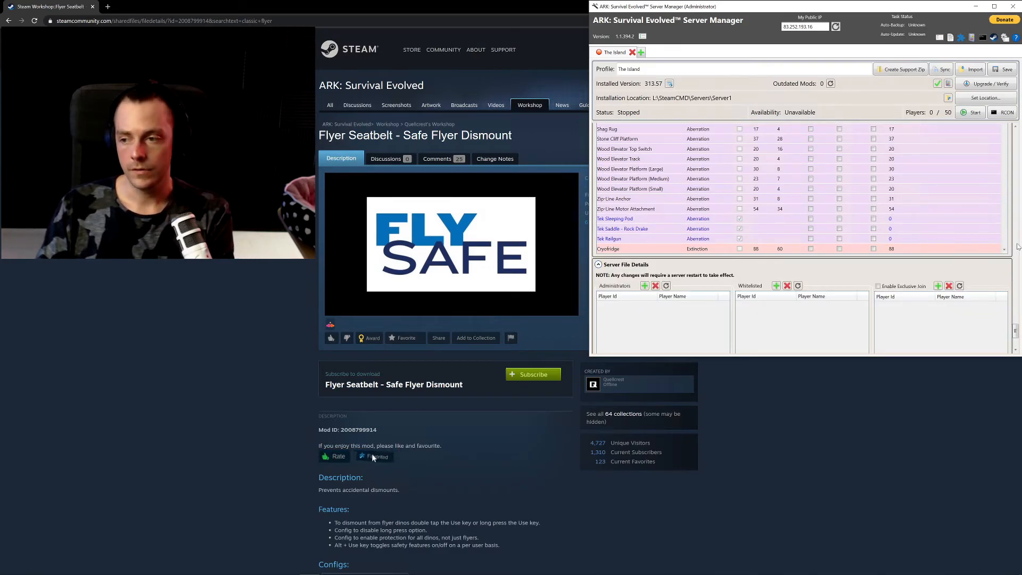
{"action": "scroll", "coordinate": [1014, 248], "scroll_direction": "down", "scroll_amount": 2}
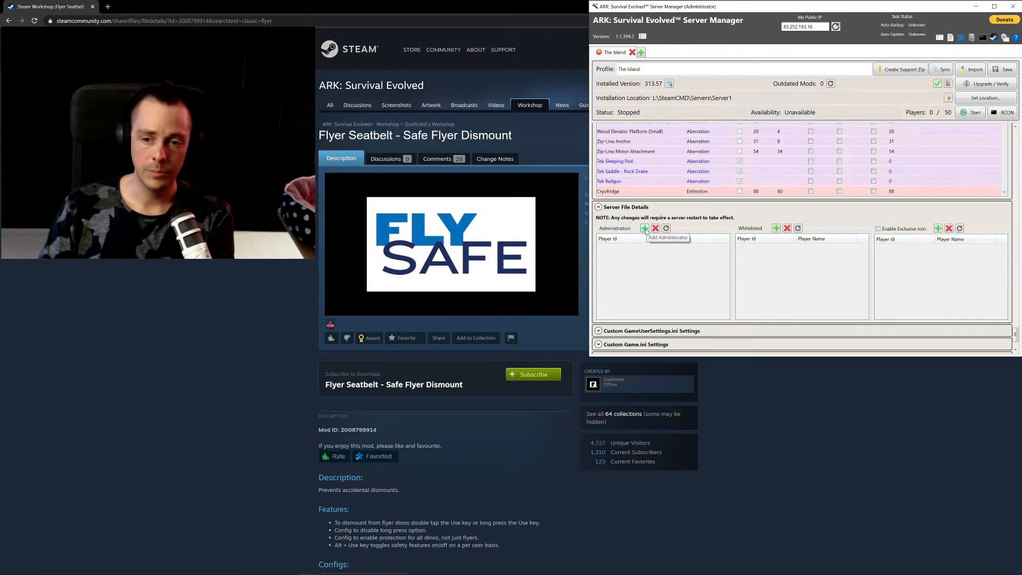
{"action": "left_click", "coordinate": [644, 228]}
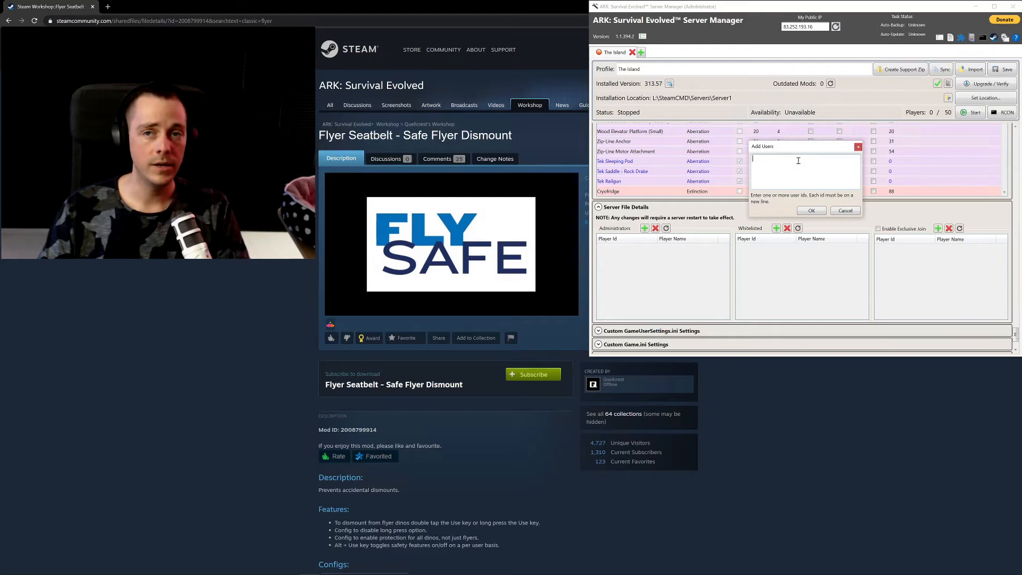
{"action": "key", "text": "ctrl+v"}
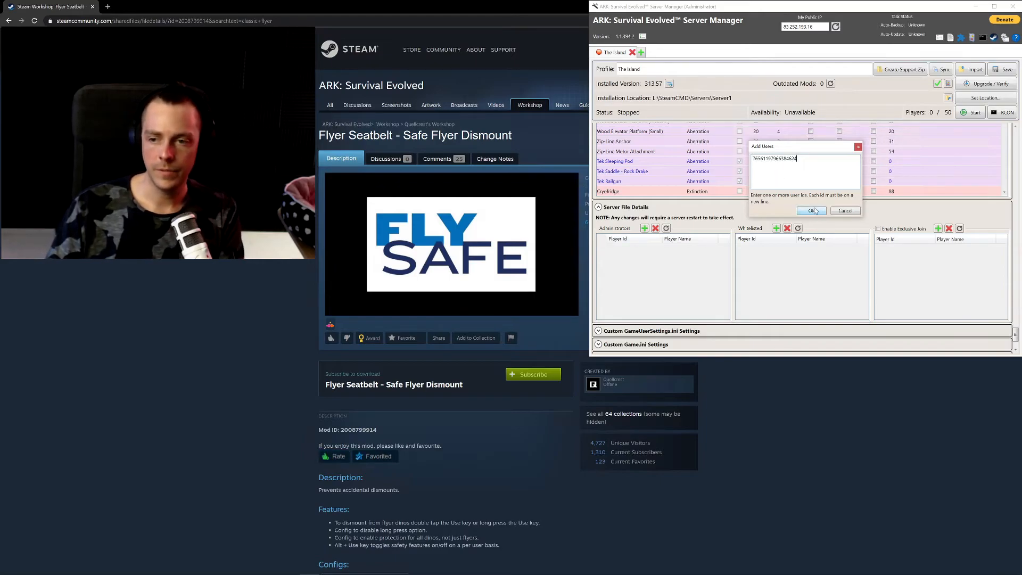
{"action": "left_click", "coordinate": [811, 211]}
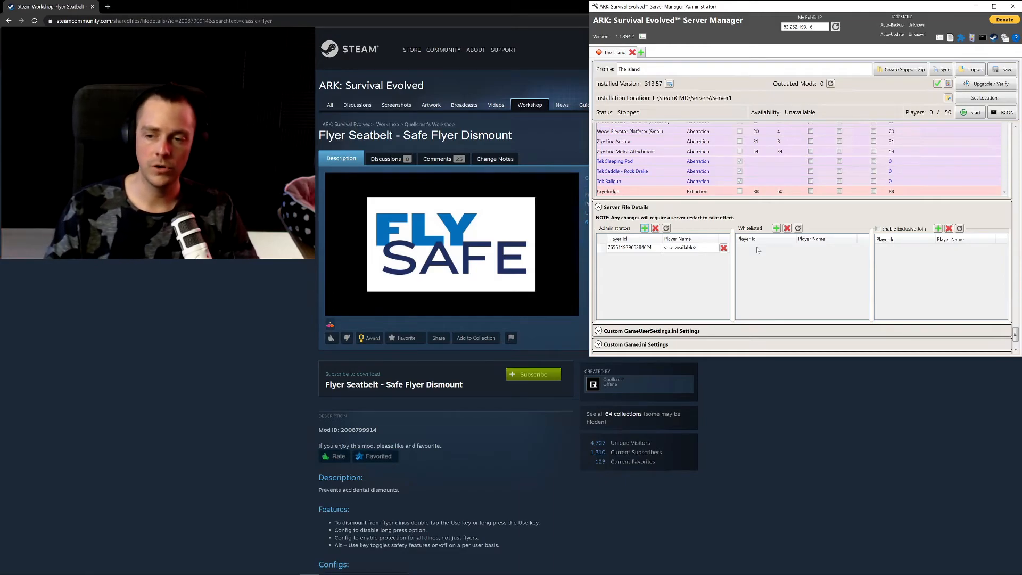
Check the whitelist's Add Users dialog without adding anyone, and expand the Custom GameUserSettings.ini Settings section
{"action": "left_click", "coordinate": [776, 228]}
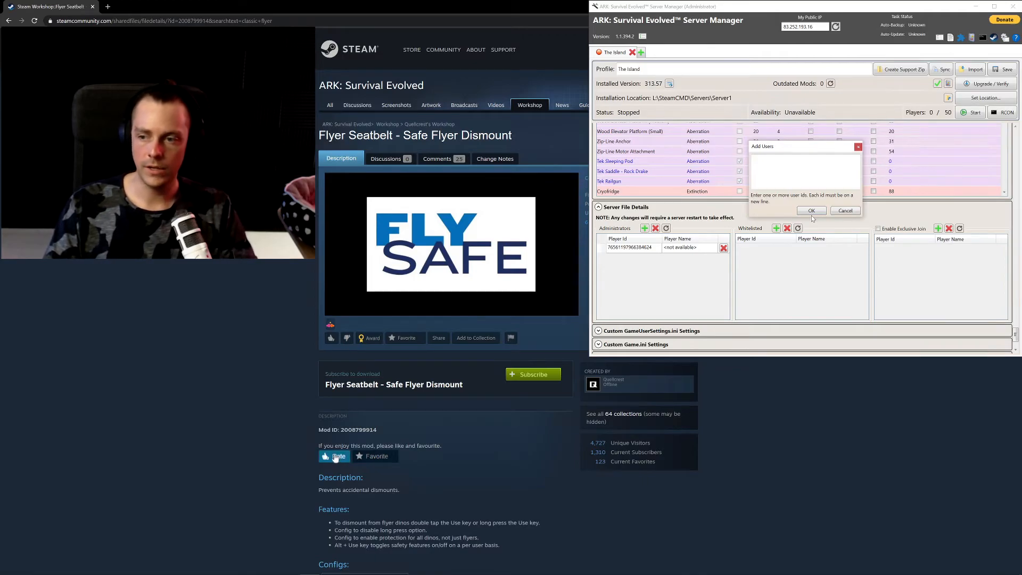
{"action": "left_click", "coordinate": [844, 211]}
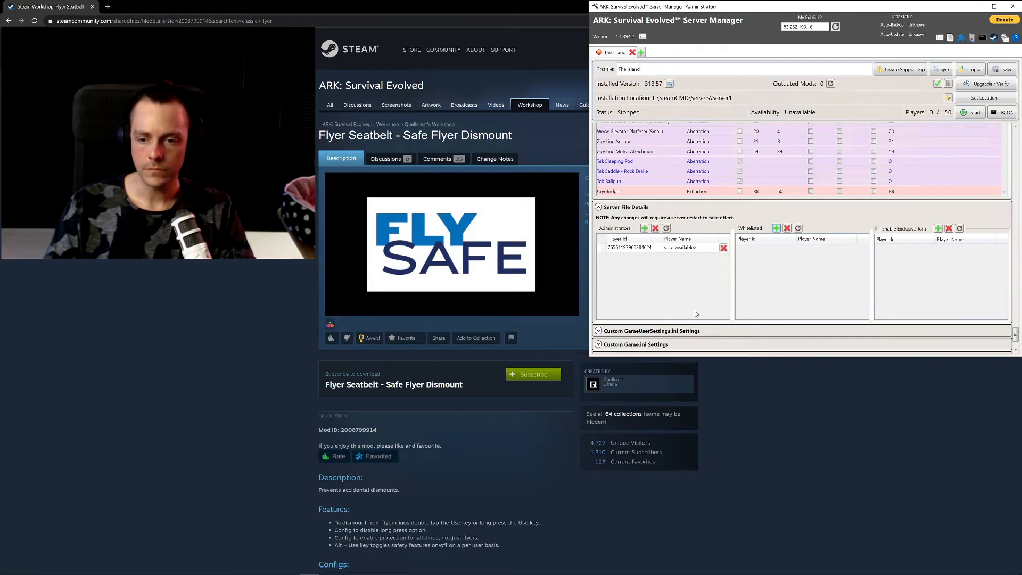
{"action": "left_click", "coordinate": [597, 331]}
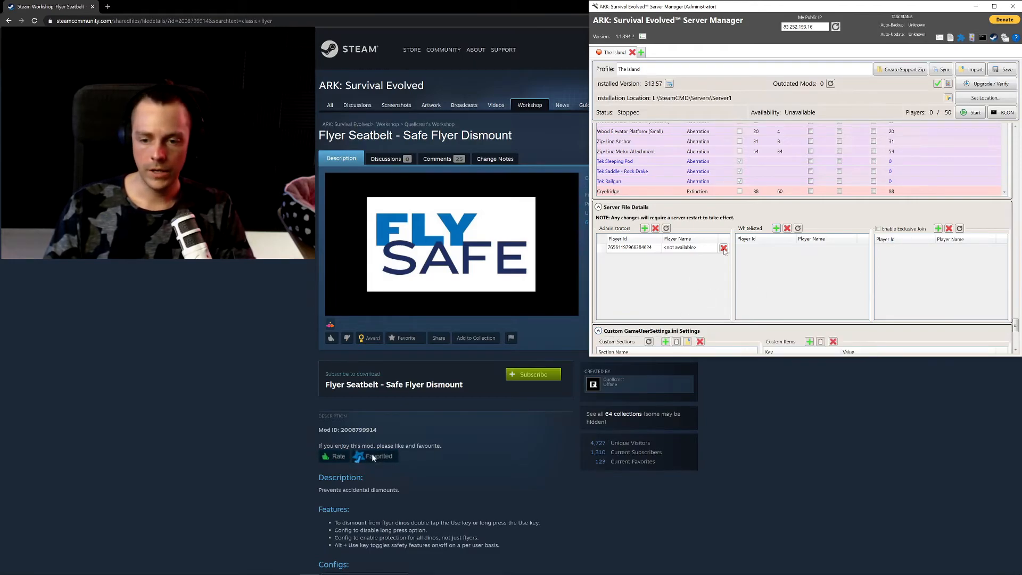
{"action": "scroll", "coordinate": [1017, 215], "scroll_direction": "down", "scroll_amount": 4}
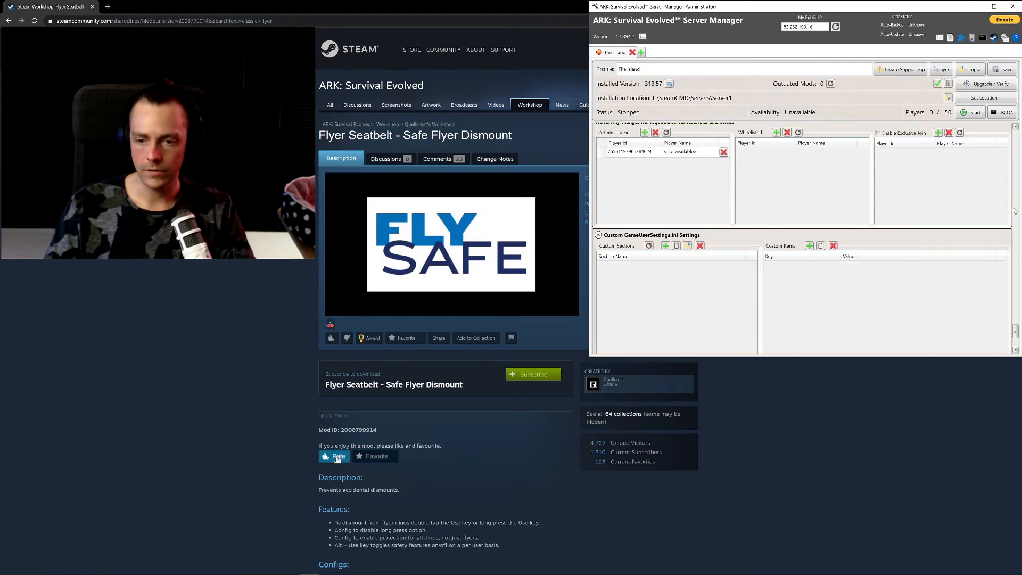
Switch to the browser, search the ARK Workshop for "structure plus" and open the Structures Plus (Open Source) mod page
{"action": "left_click", "coordinate": [458, 143]}
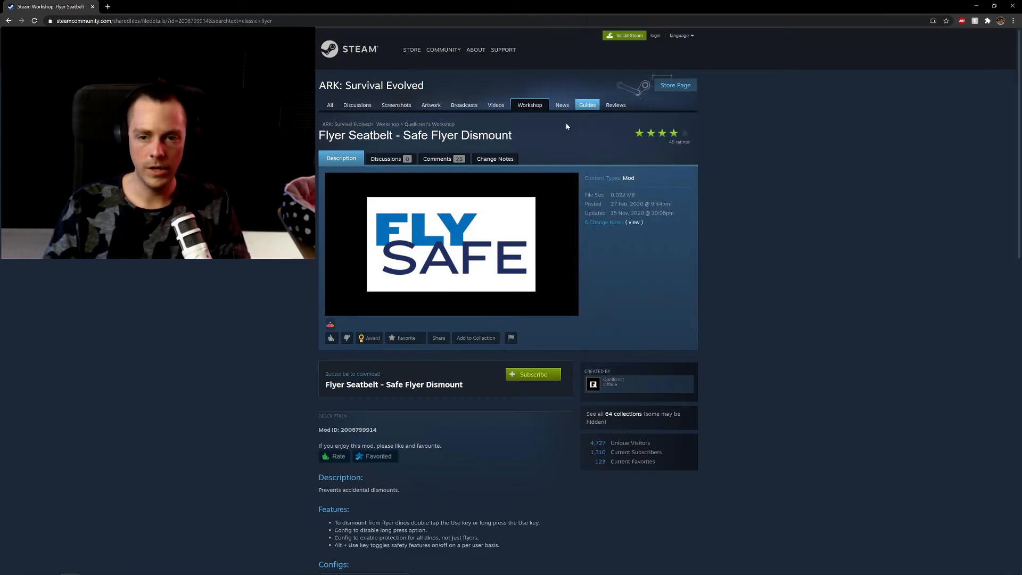
{"action": "left_click", "coordinate": [530, 104]}
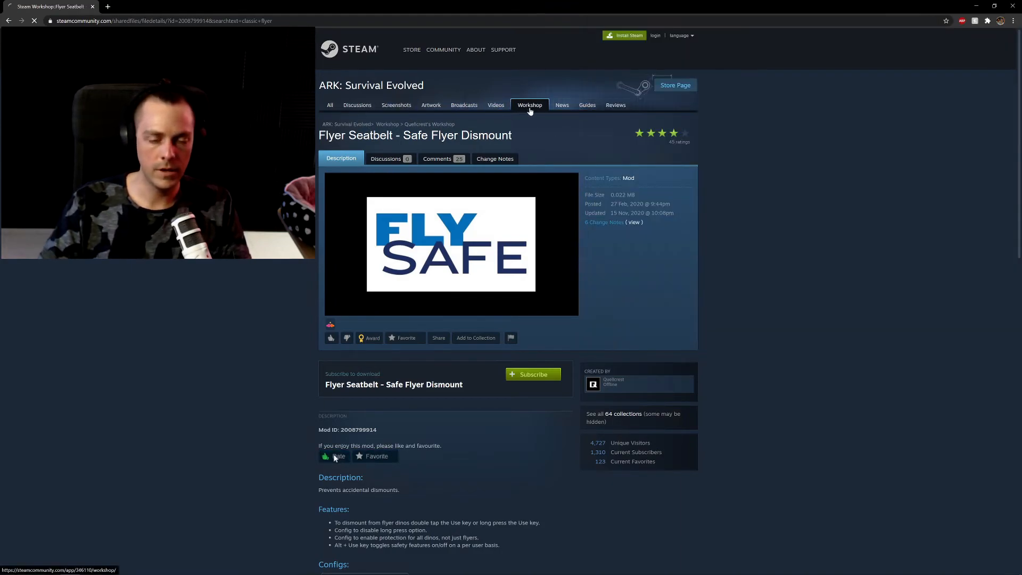
{"action": "left_click", "coordinate": [626, 187]}
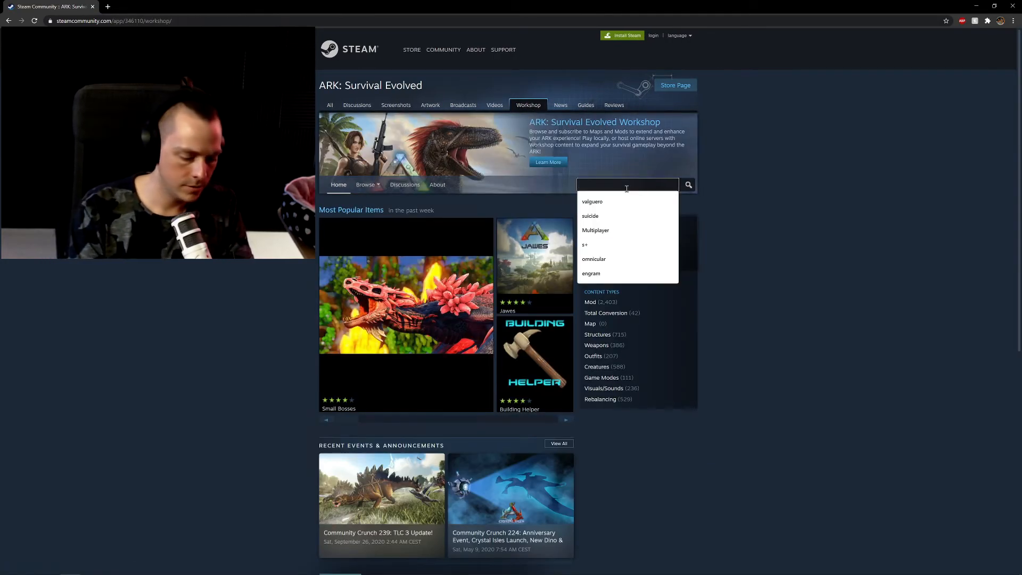
{"action": "type", "text": "structure plus"}
{"action": "key", "text": "Return"}
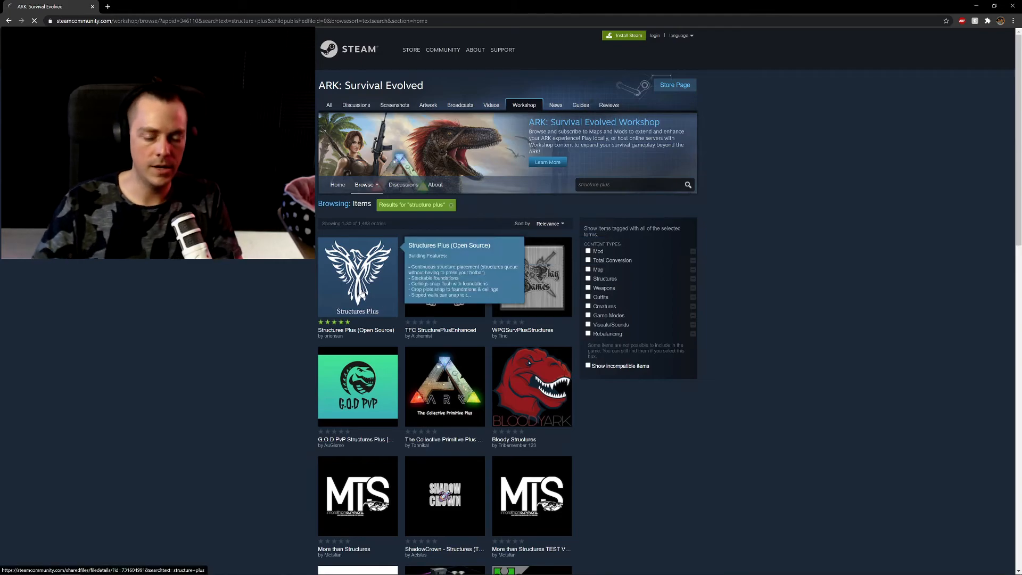
{"action": "left_click", "coordinate": [361, 293]}
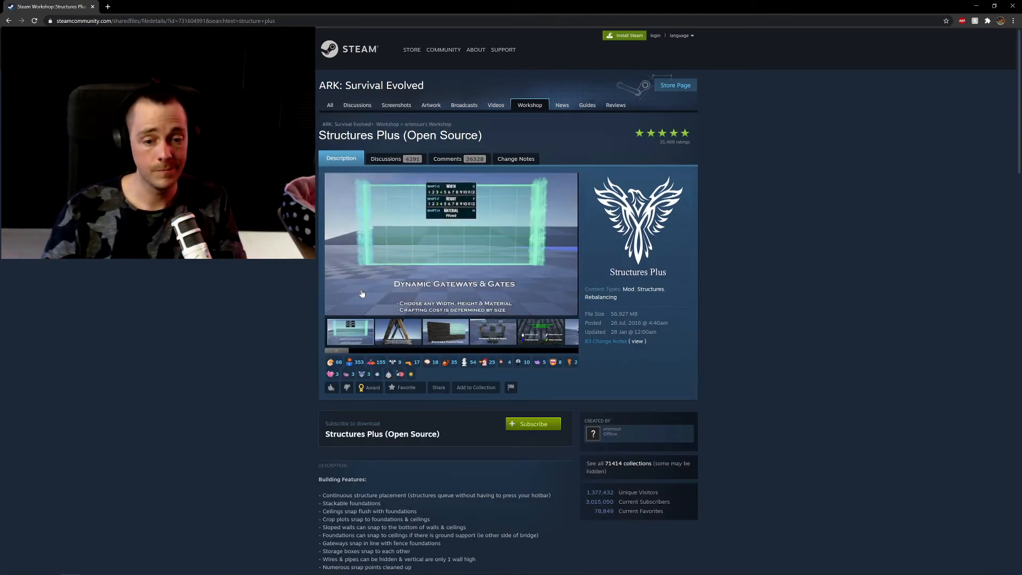
Open the Config Settings spreadsheet linked in the mod's Structures Plus Info guide, continuing to the external site
{"action": "scroll", "coordinate": [403, 318], "scroll_direction": "down", "scroll_amount": 3}
{"action": "scroll", "coordinate": [402, 318], "scroll_direction": "down", "scroll_amount": 15}
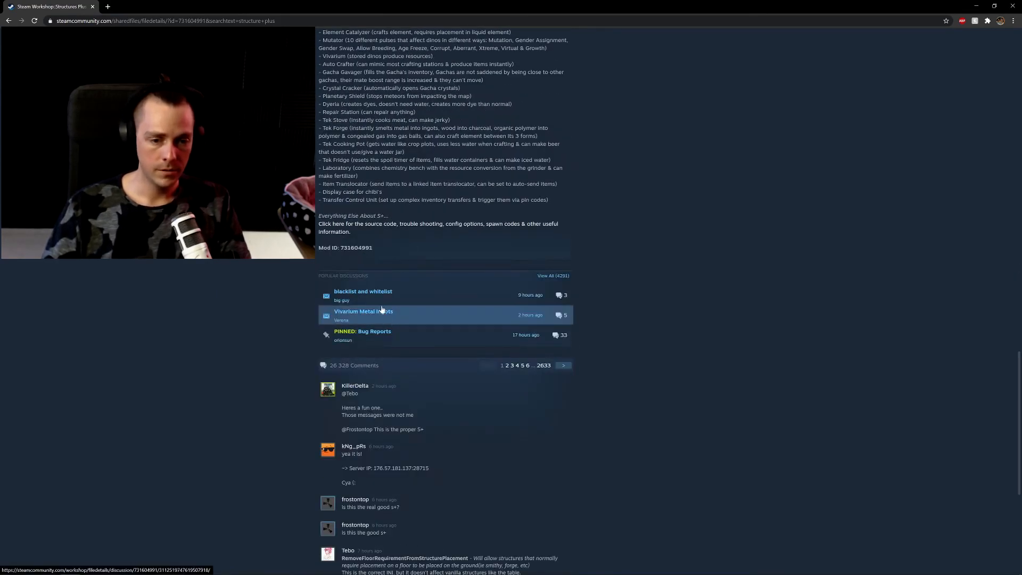
{"action": "left_click", "coordinate": [353, 230]}
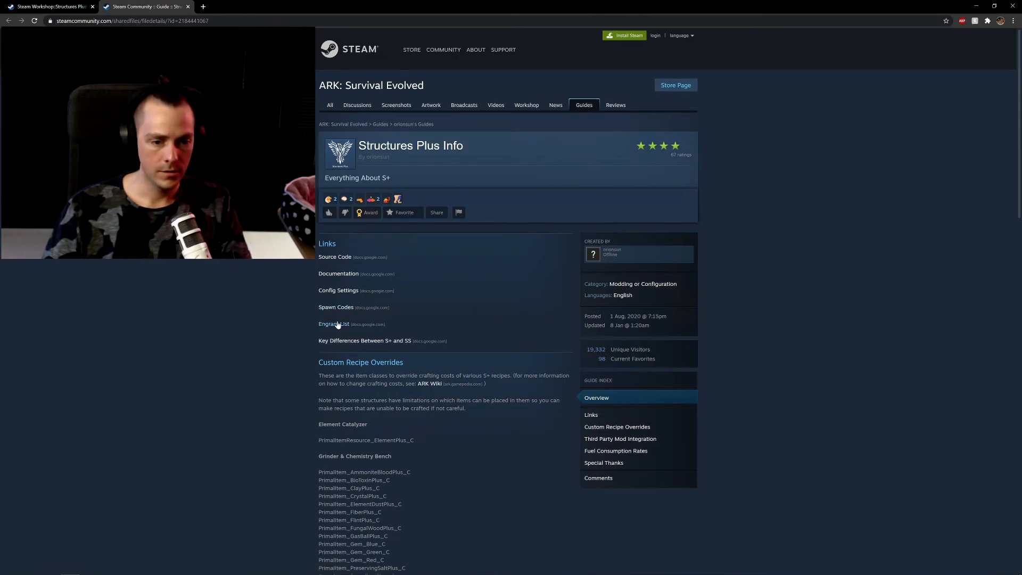
{"action": "left_click", "coordinate": [341, 292]}
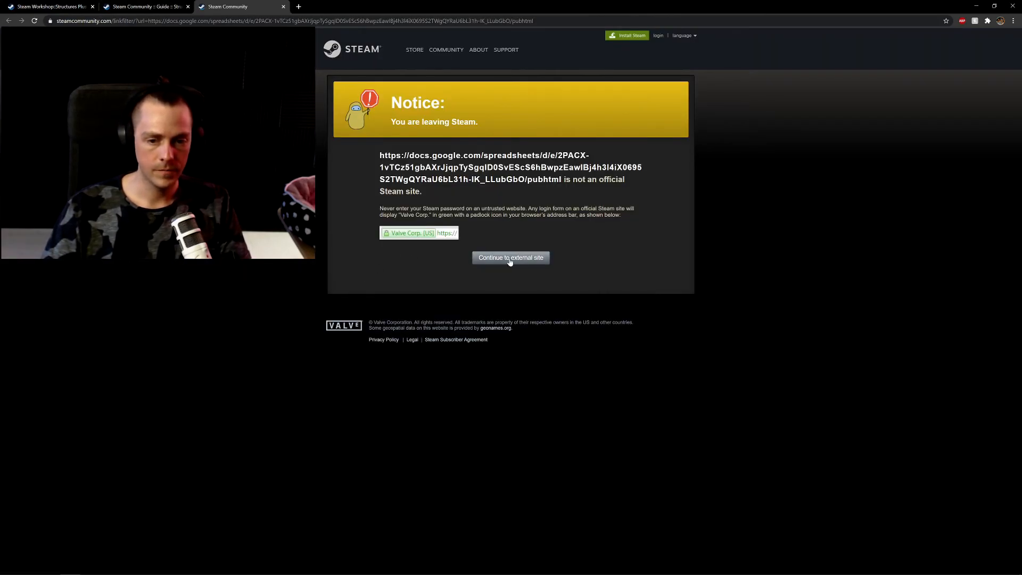
{"action": "left_click", "coordinate": [510, 259]}
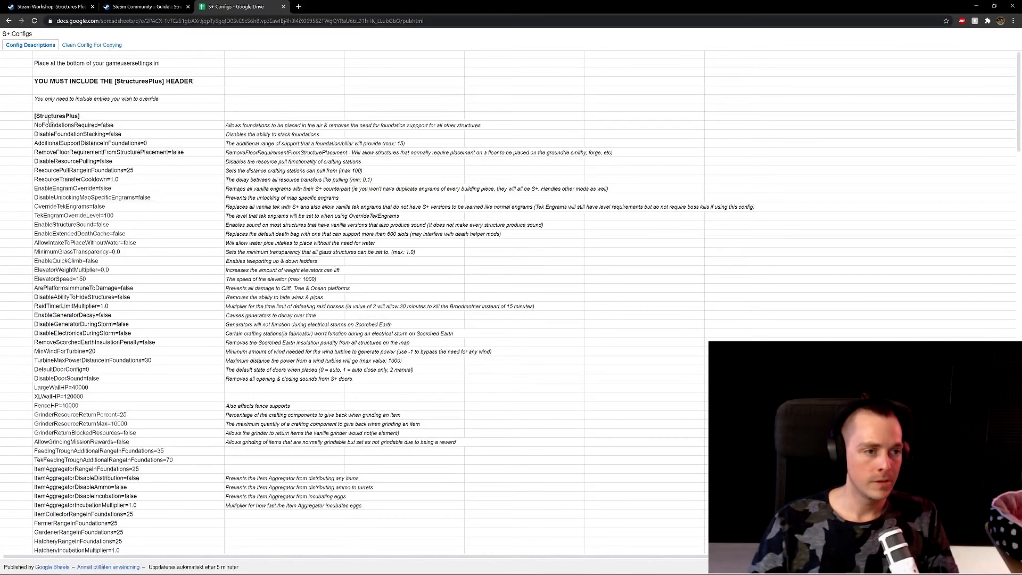
Copy the [StructuresPlus] header from the spreadsheet and add it as a custom section in the server manager's Custom GameUserSettings.ini Settings
{"action": "left_click_drag", "start_coordinate": [31, 117], "coordinate": [71, 126]}
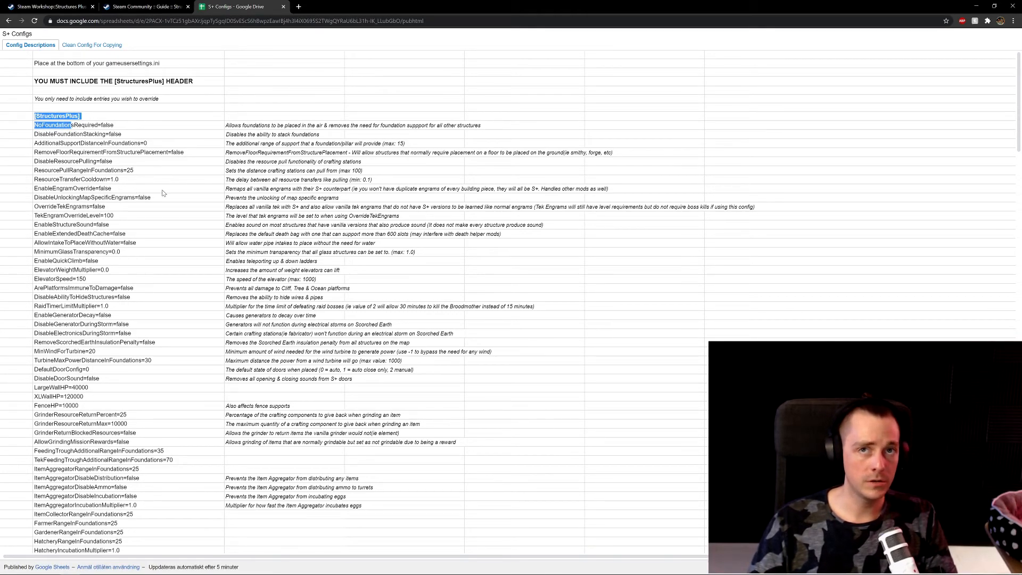
{"action": "left_click_drag", "start_coordinate": [84, 116], "coordinate": [33, 115]}
{"action": "key", "text": "ctrl+c"}
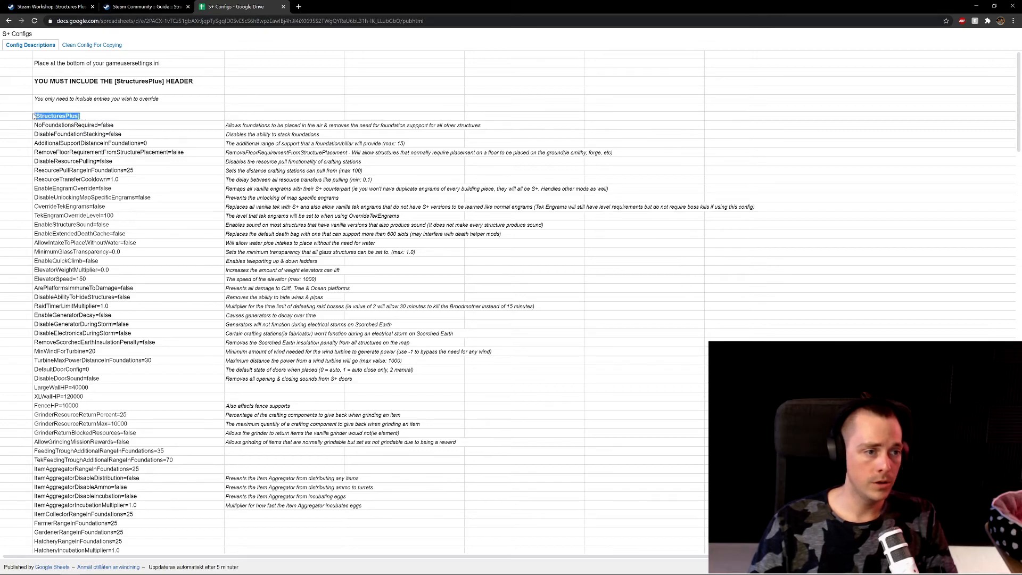
{"action": "key", "text": "alt+Tab"}
{"action": "left_click", "coordinate": [644, 168]}
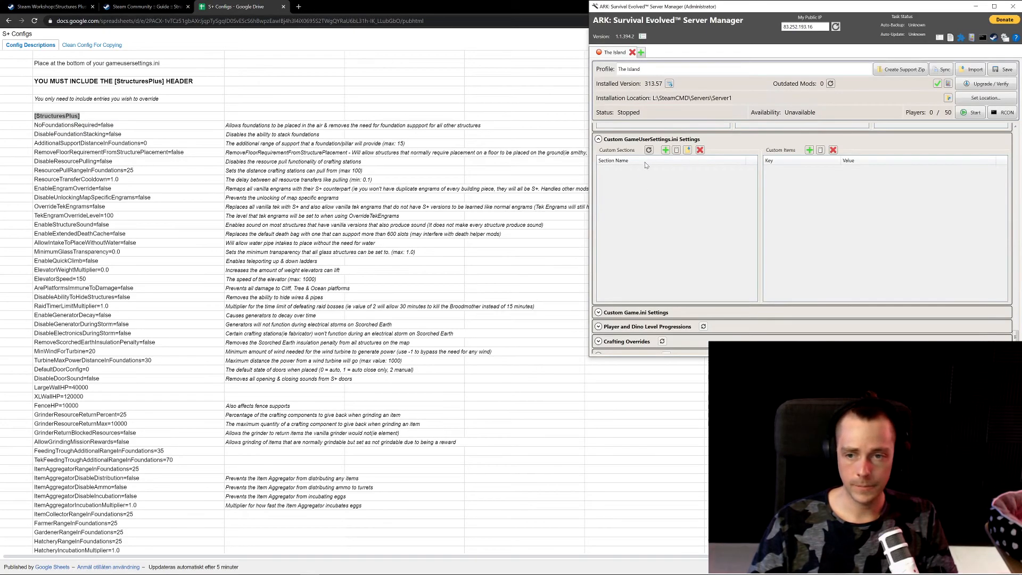
{"action": "left_click", "coordinate": [666, 151]}
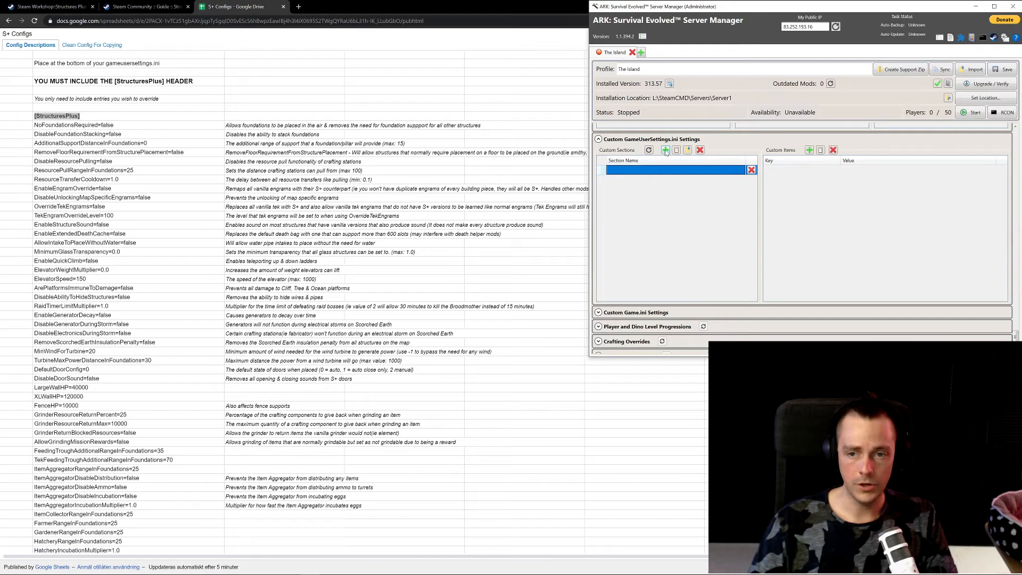
{"action": "key", "text": "ctrl+v"}
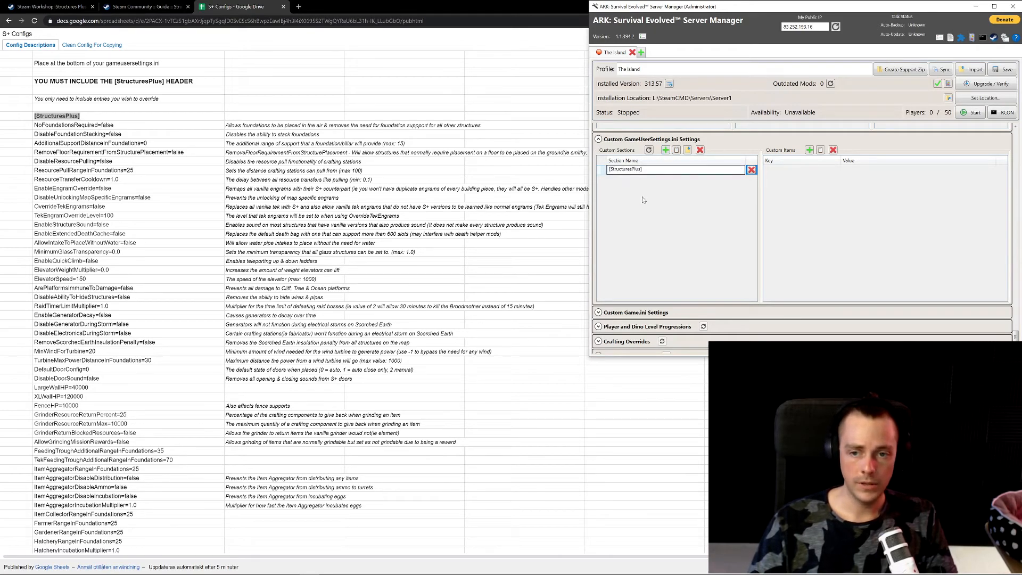
{"action": "key", "text": "Return"}
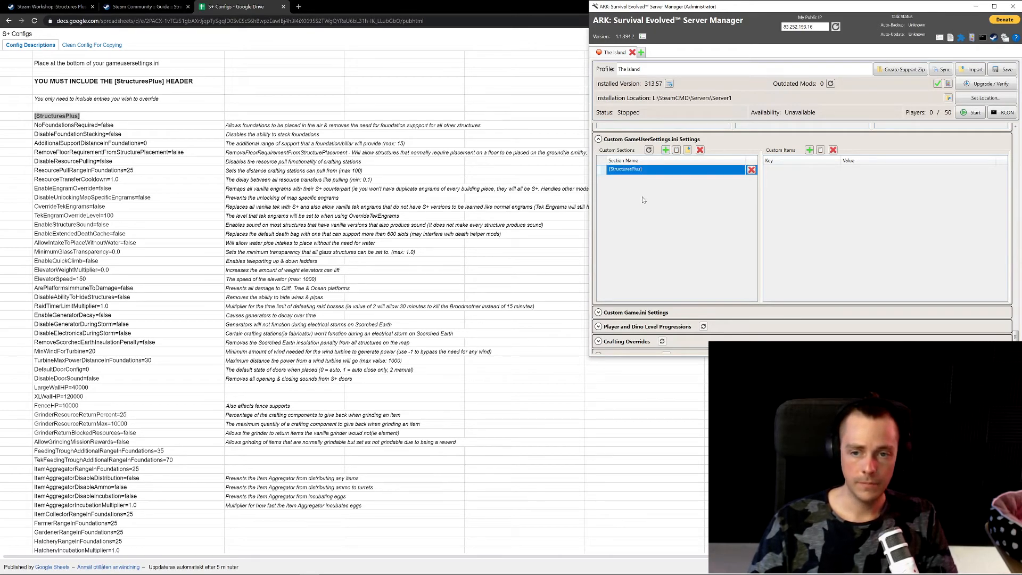
Add a custom item to the [StructuresPlus] section with the key NoFoundationsRequired and the value true
{"action": "left_click", "coordinate": [808, 150]}
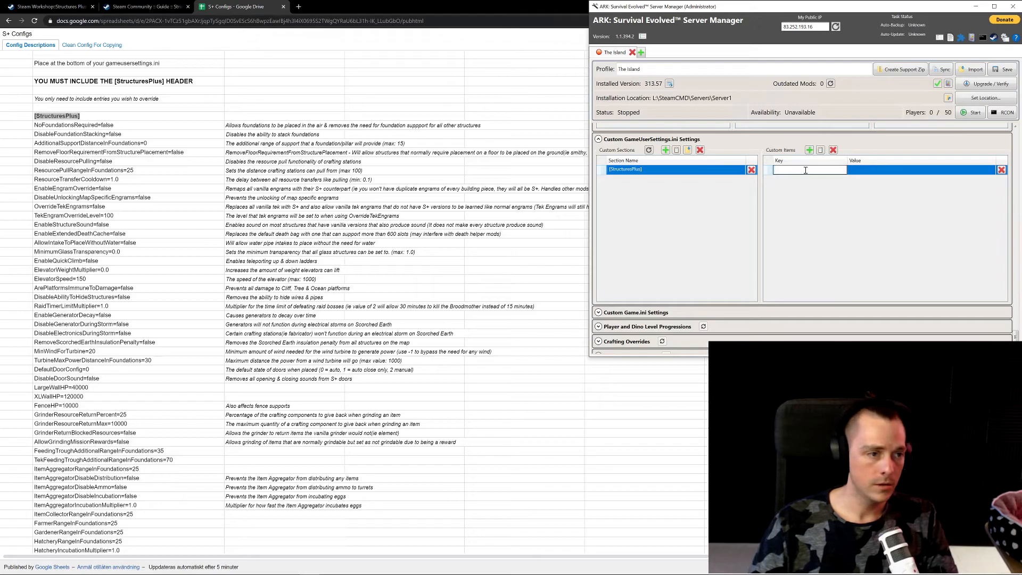
{"action": "type", "text": "NoFoundationsRequired"}
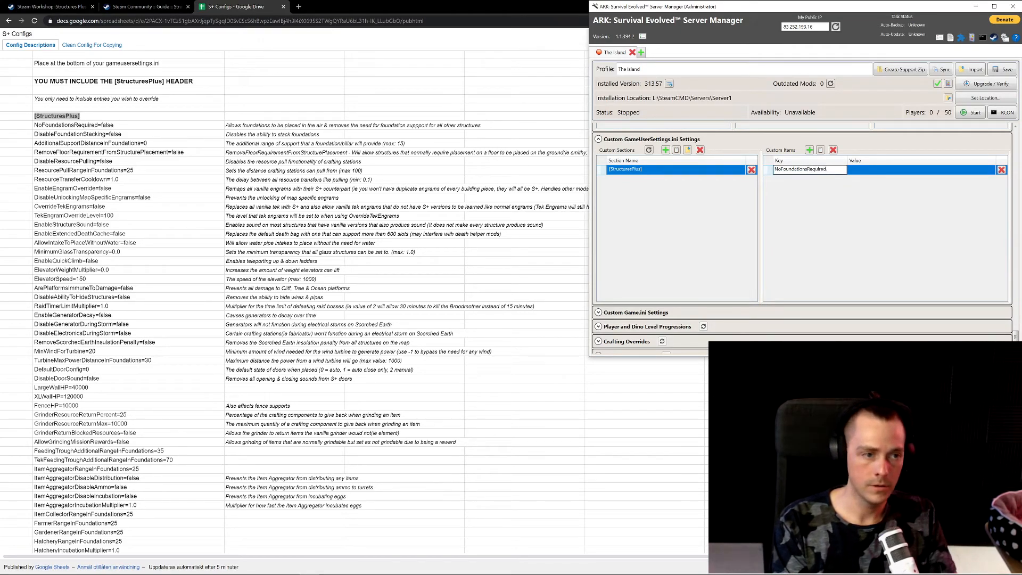
{"action": "double_click", "coordinate": [806, 171]}
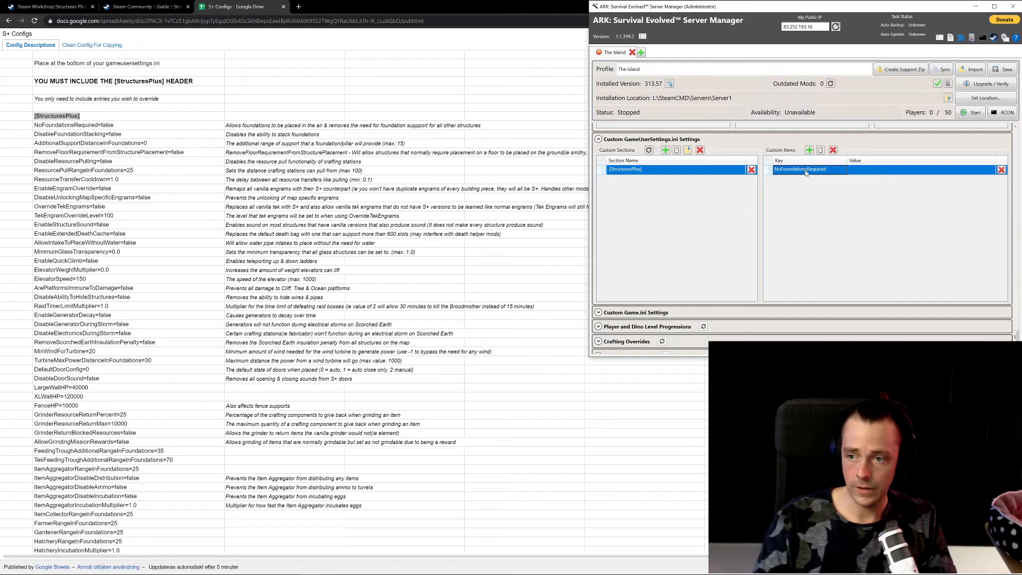
{"action": "left_click", "coordinate": [886, 171]}
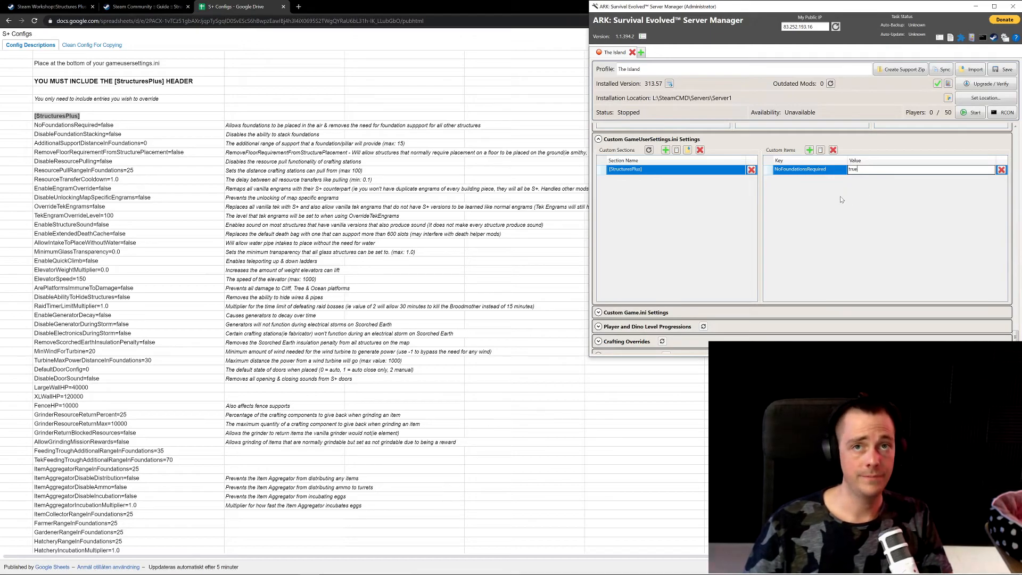
{"action": "key", "text": "Return"}
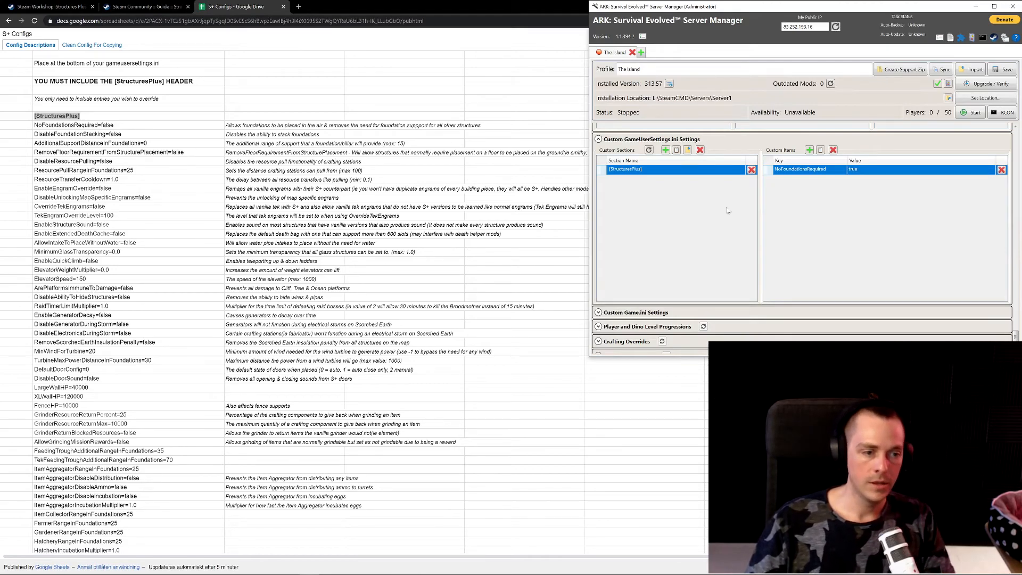
Add a second custom item to the [StructuresPlus] section with the key FenceHP and the value 100000
{"action": "left_click", "coordinate": [809, 150]}
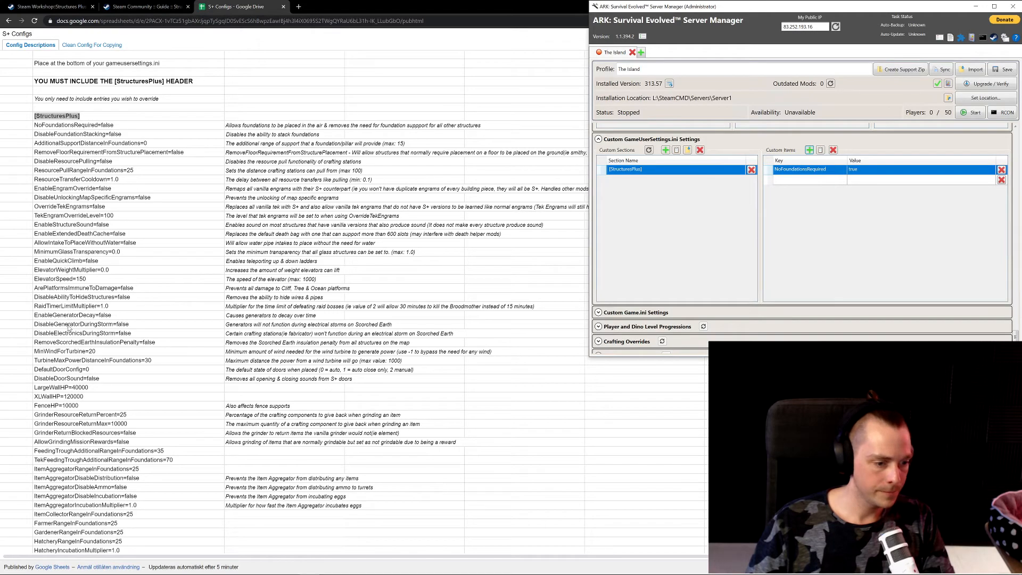
{"action": "double_click", "coordinate": [803, 182]}
{"action": "type", "text": "FenceHP"}
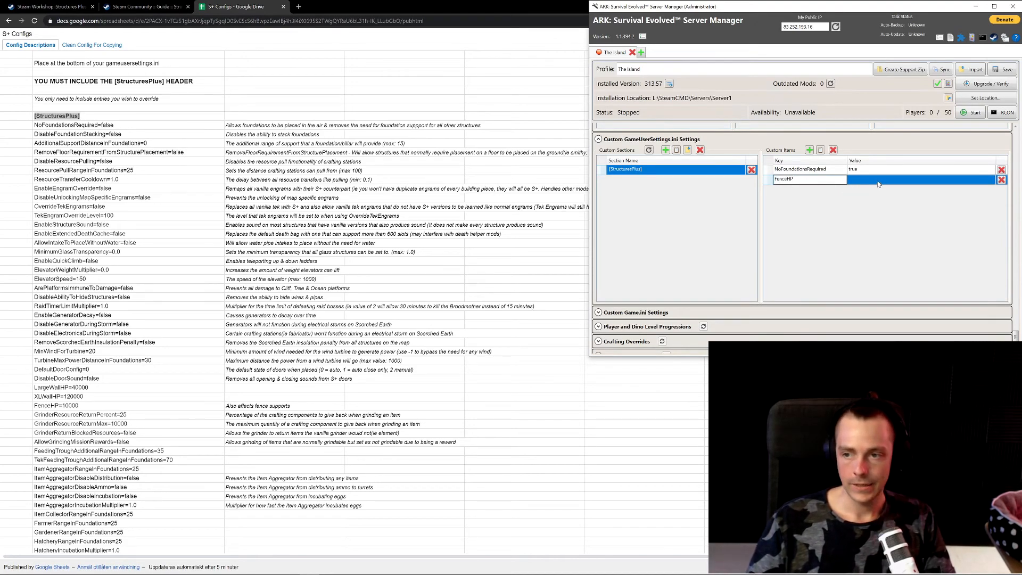
{"action": "left_click", "coordinate": [876, 179]}
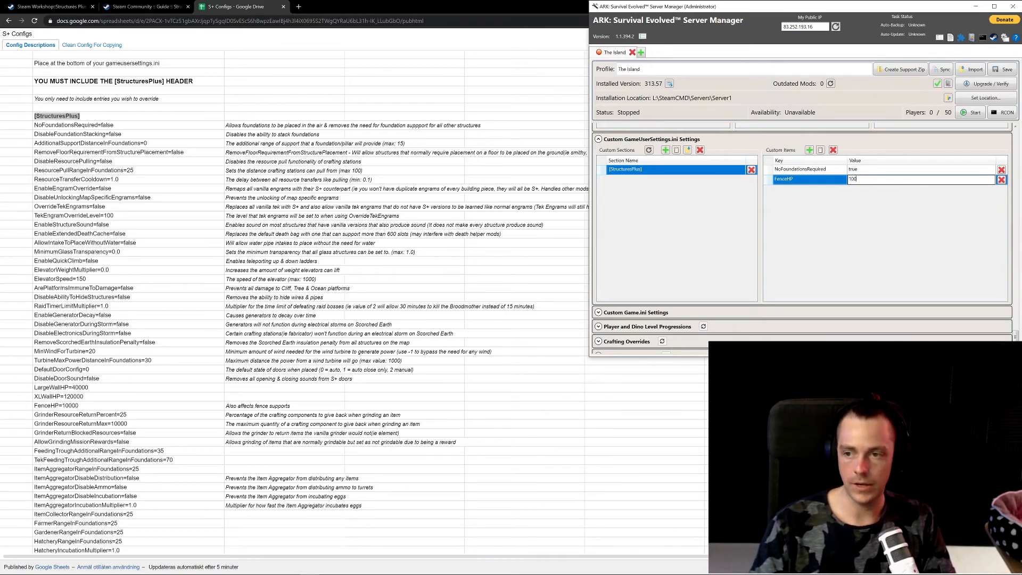
{"action": "key", "text": "Return"}
{"action": "left_click", "coordinate": [938, 180]}
{"action": "left_click", "coordinate": [876, 178]}
{"action": "type", "text": "000"}
{"action": "key", "text": "Return"}
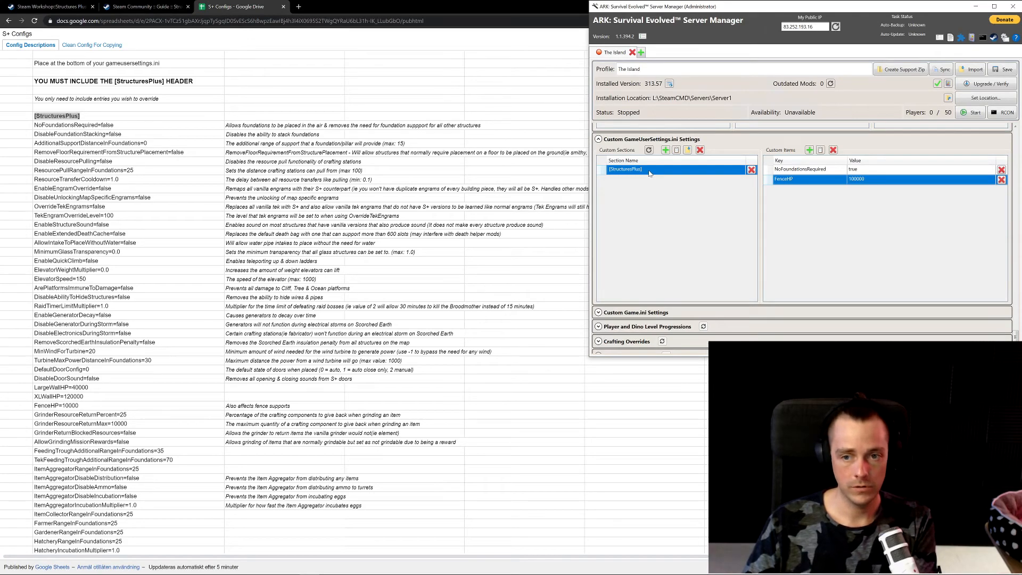
Add another custom section named EcoWonderLand to the Custom GameUserSettings.ini Settings
{"action": "left_click", "coordinate": [665, 150]}
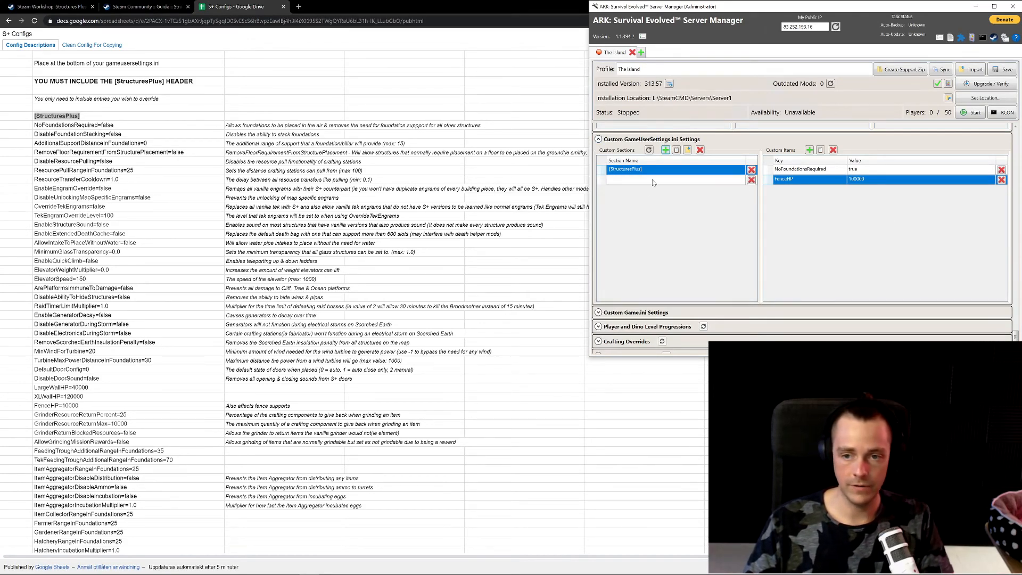
{"action": "left_click", "coordinate": [648, 179]}
{"action": "left_click", "coordinate": [648, 178]}
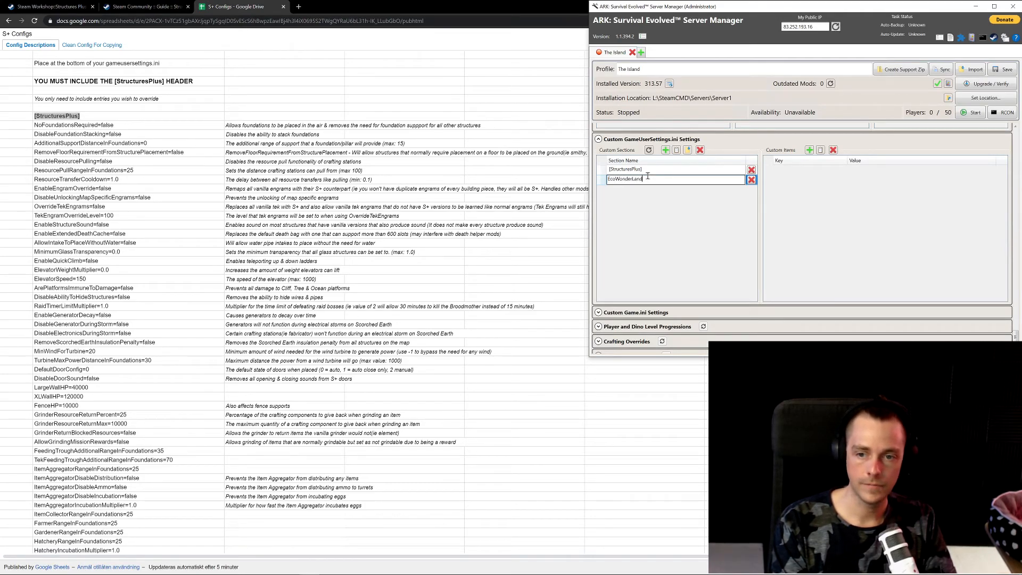
{"action": "type", "text": "EcoWonderLand"}
{"action": "key", "text": "Return"}
Add a custom item with the key "value" to the EcoWonderLand section
{"action": "left_click", "coordinate": [809, 150]}
{"action": "left_click", "coordinate": [804, 169]}
{"action": "type", "text": "value"}
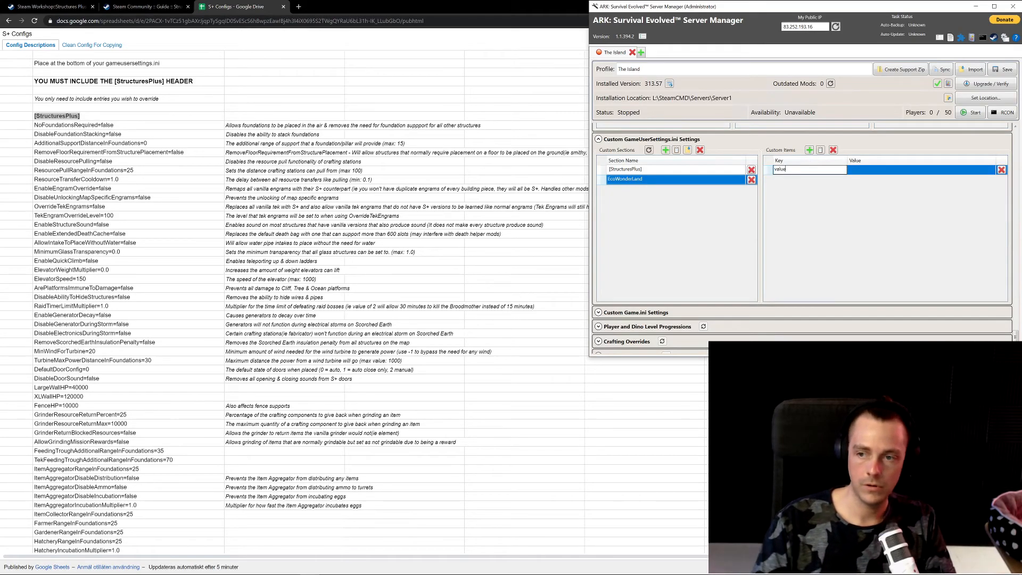
{"action": "key", "text": "Return"}
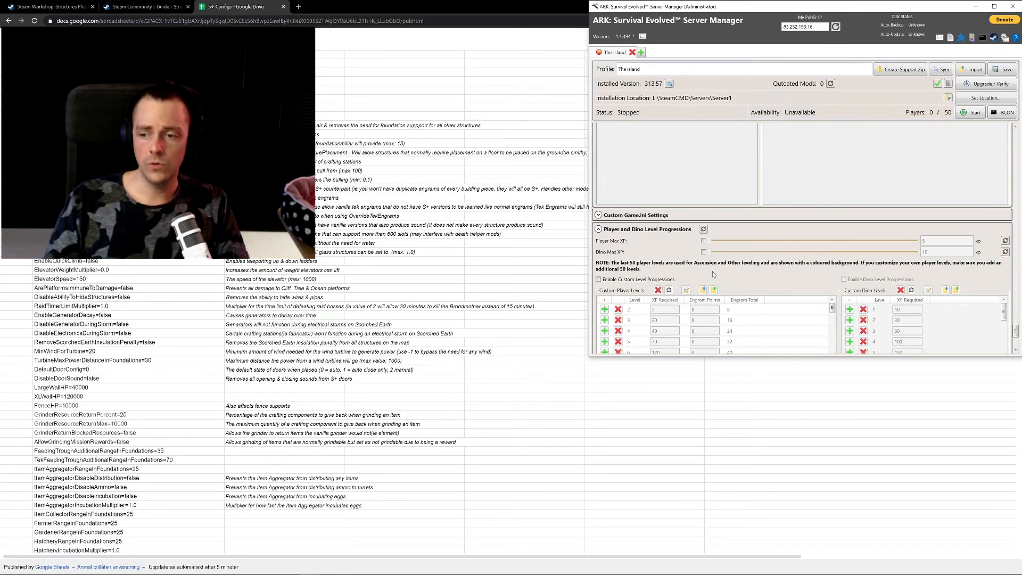
Enable Custom Level Progressions in the Player and Dino Level Progressions settings
{"action": "scroll", "coordinate": [713, 274], "scroll_direction": "down", "scroll_amount": 1}
{"action": "left_click", "coordinate": [598, 222]}
{"action": "scroll", "coordinate": [843, 262], "scroll_direction": "down", "scroll_amount": 5}
Insert 13 custom player levels after level 105 and set XP Required to 42399538 for level 116, 4208538 for 118 and 4299538 for 119
{"action": "left_click_drag", "start_coordinate": [831, 175], "coordinate": [833, 258]}
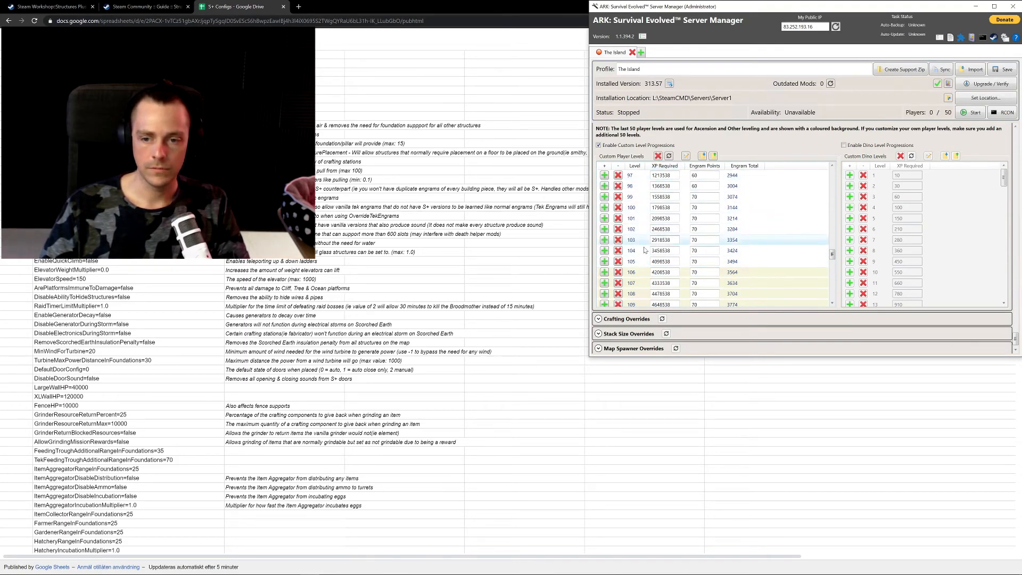
{"action": "left_click", "coordinate": [604, 262]}
{"action": "left_click", "coordinate": [605, 262]}
{"action": "left_click", "coordinate": [604, 262]}
{"action": "left_click", "coordinate": [605, 262]}
{"action": "scroll", "coordinate": [604, 261], "scroll_direction": "down", "scroll_amount": 2}
{"action": "scroll", "coordinate": [687, 262], "scroll_direction": "down", "scroll_amount": 3}
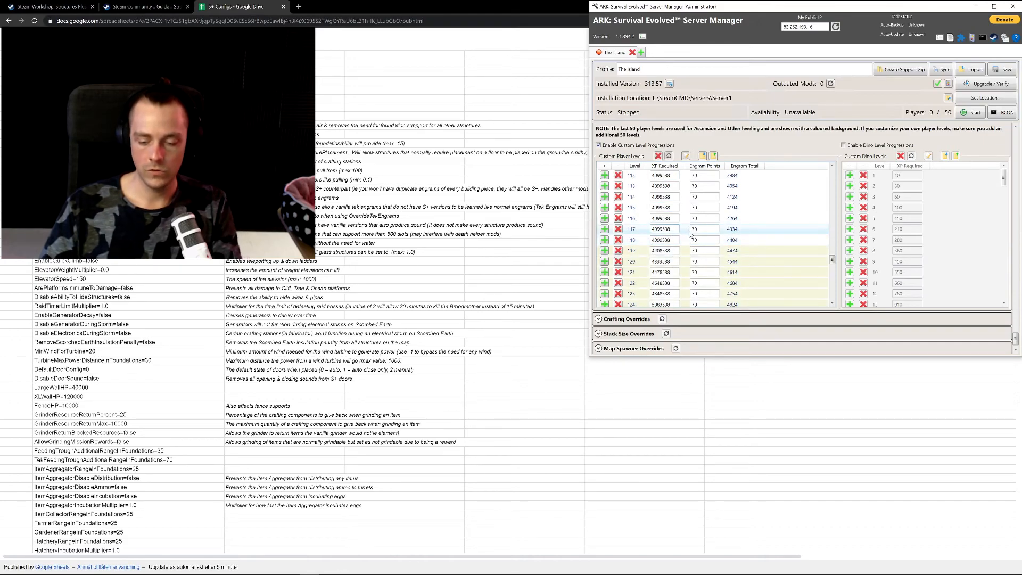
{"action": "left_click", "coordinate": [655, 218]}
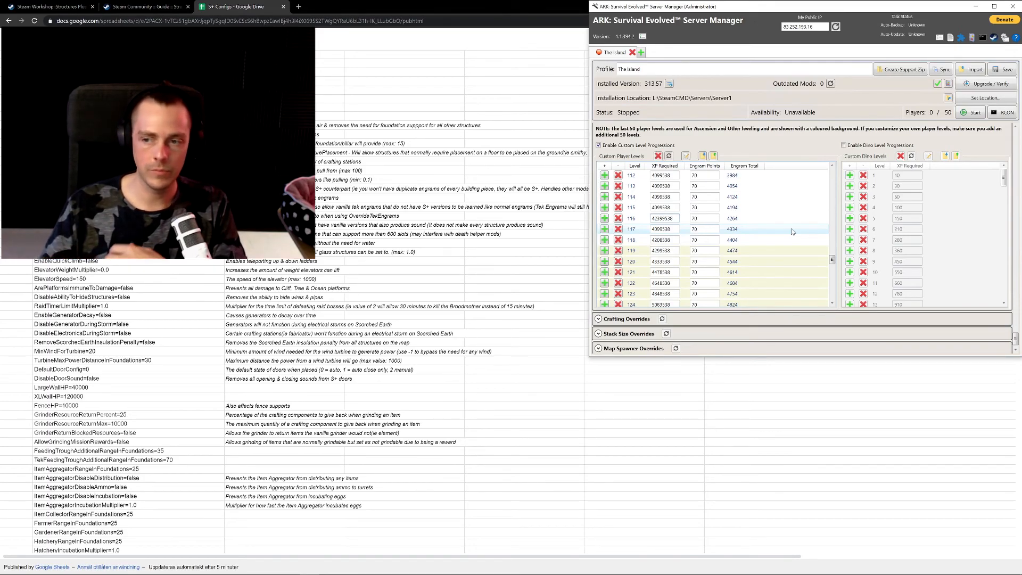
Enable Dino Level Progressions and insert custom dino levels after level 88 until the list reaches level 100
{"action": "left_click", "coordinate": [860, 147]}
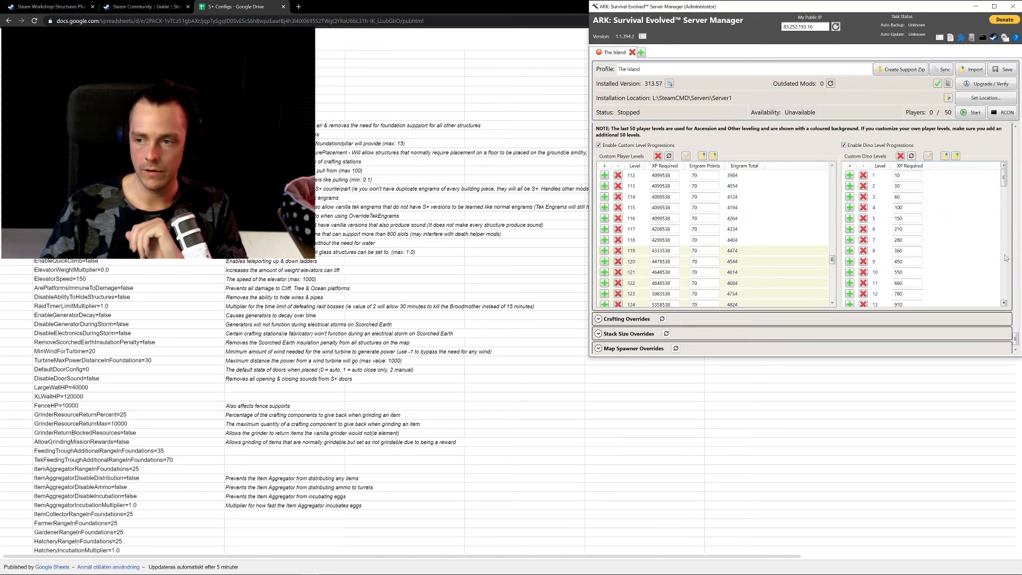
{"action": "left_click_drag", "start_coordinate": [1006, 186], "coordinate": [1005, 299]}
{"action": "left_click", "coordinate": [850, 295]}
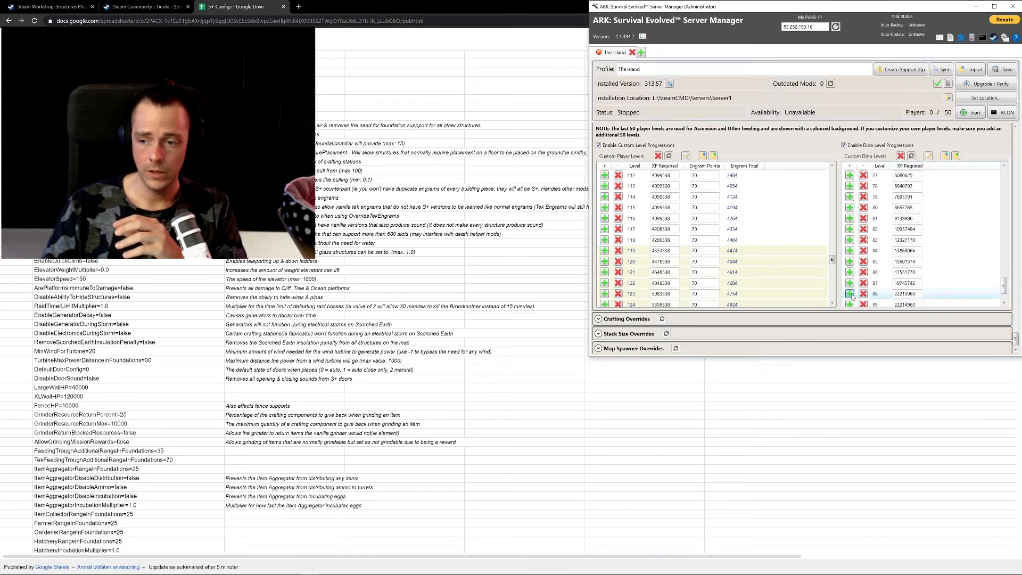
{"action": "left_click_drag", "start_coordinate": [1005, 280], "coordinate": [1004, 290]}
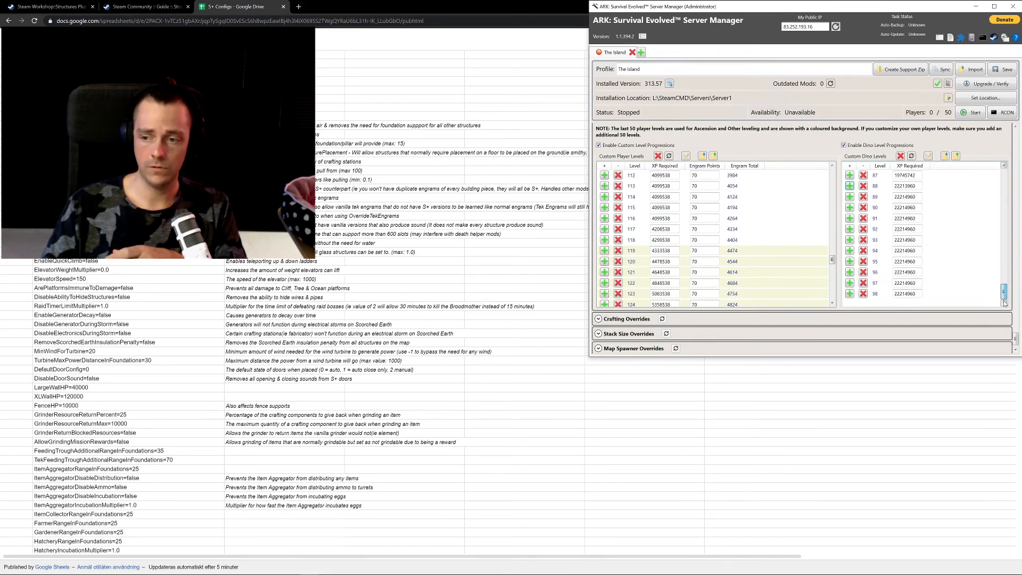
{"action": "left_click", "coordinate": [850, 294]}
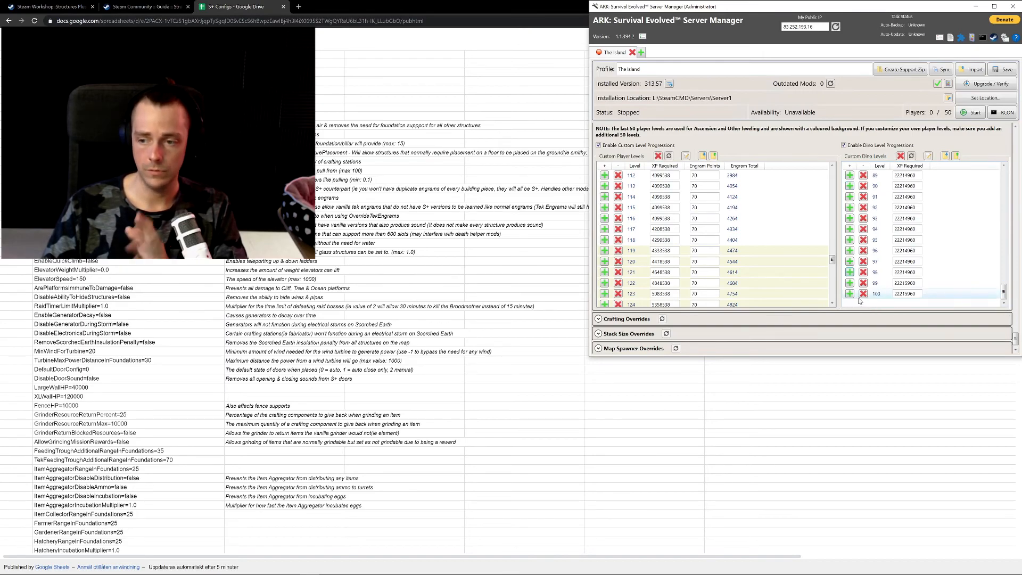
{"action": "left_click_drag", "start_coordinate": [920, 294], "coordinate": [892, 296]}
{"action": "left_click", "coordinate": [901, 283]}
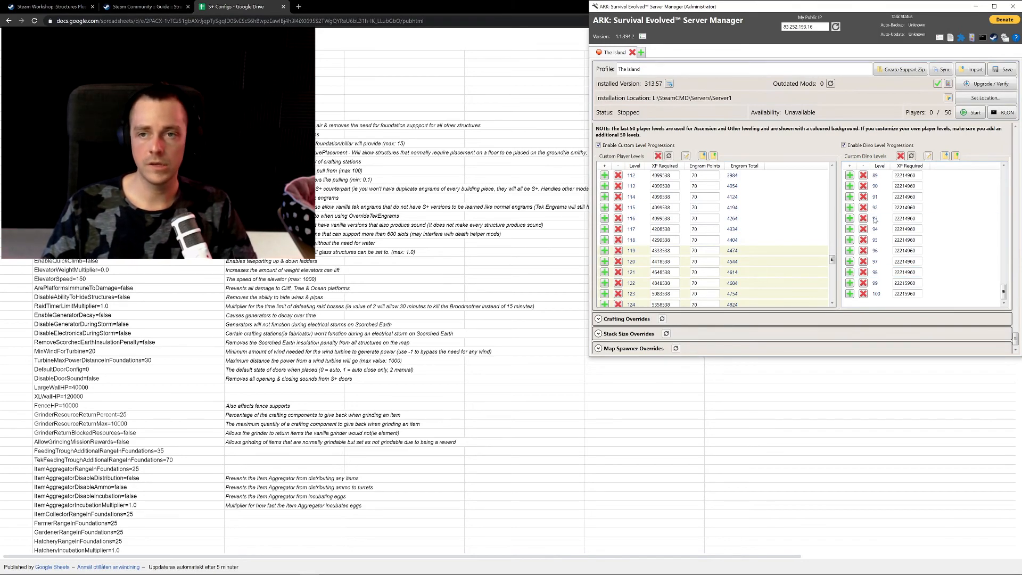
Expand and look through the Crafting, Stack Size, Map Spawner and Supply Crate Overrides sections
{"action": "left_click", "coordinate": [598, 318]}
{"action": "scroll", "coordinate": [728, 302], "scroll_direction": "down", "scroll_amount": 4}
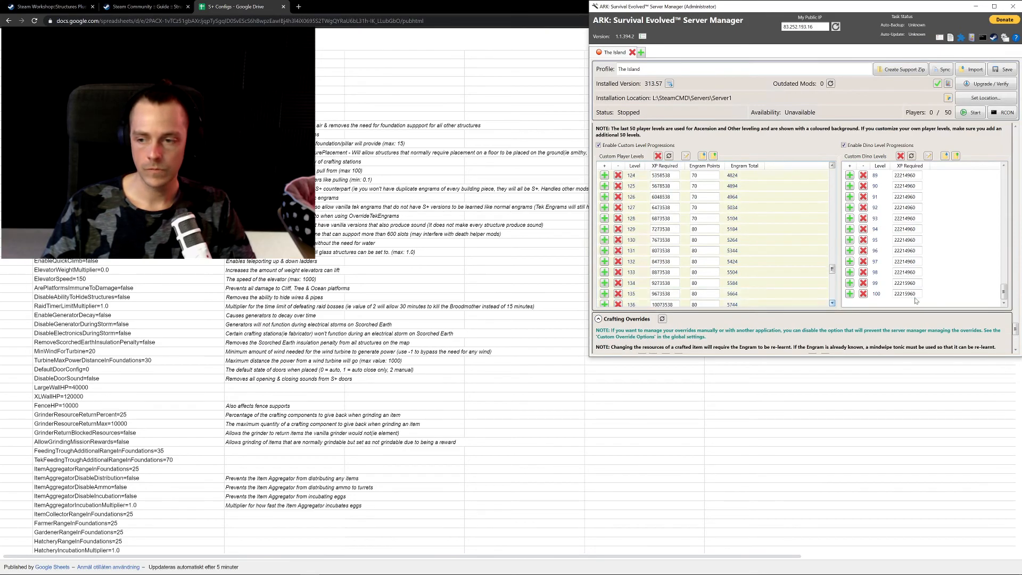
{"action": "left_click", "coordinate": [998, 319]}
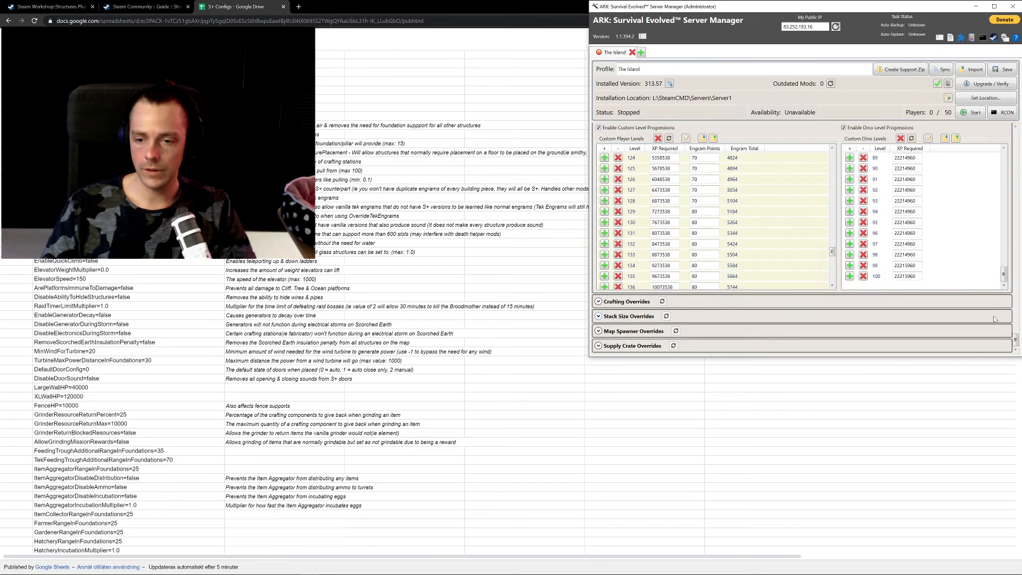
{"action": "left_click", "coordinate": [598, 302]}
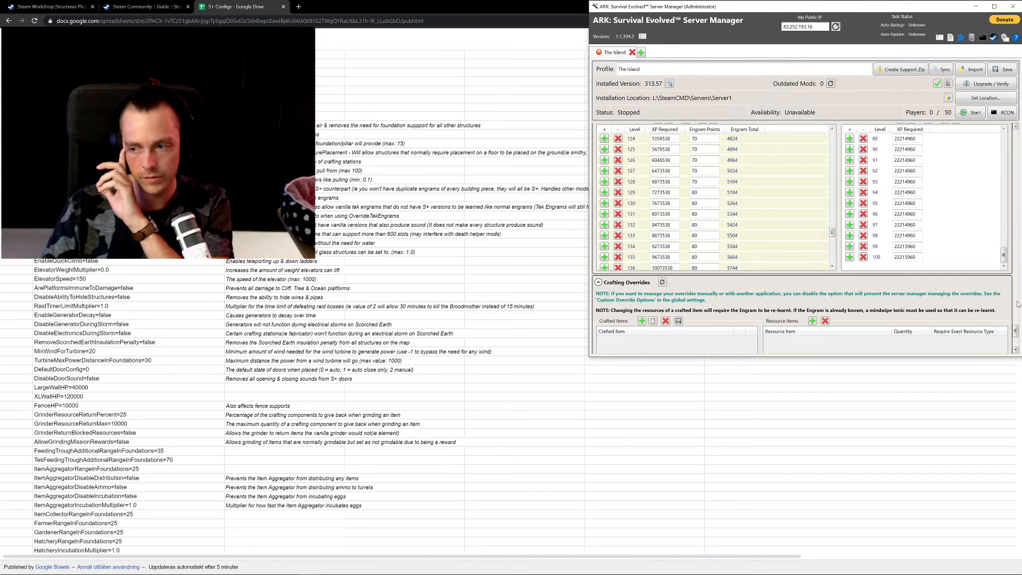
{"action": "left_click_drag", "start_coordinate": [1016, 334], "coordinate": [1015, 353]}
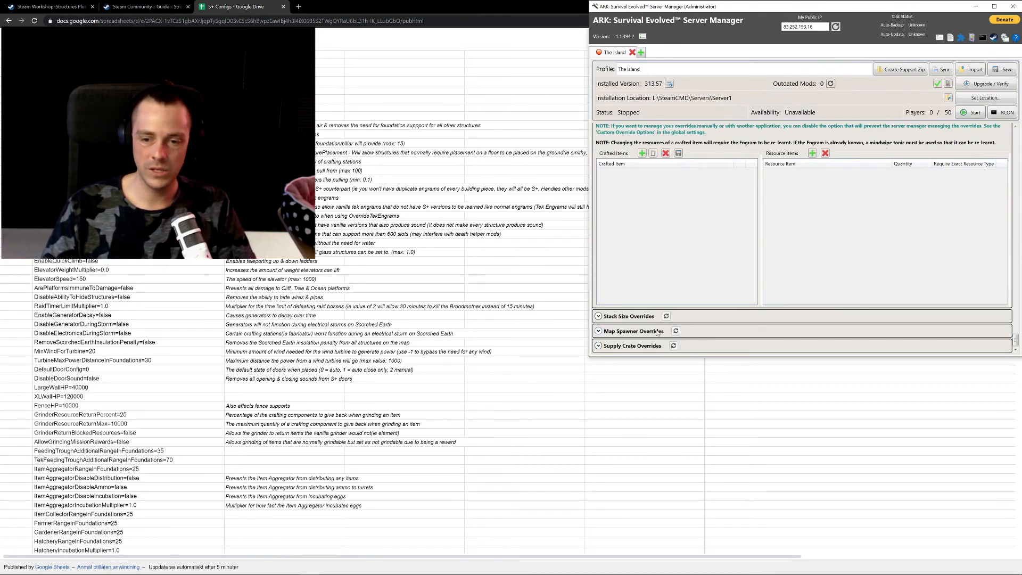
{"action": "left_click", "coordinate": [598, 316]}
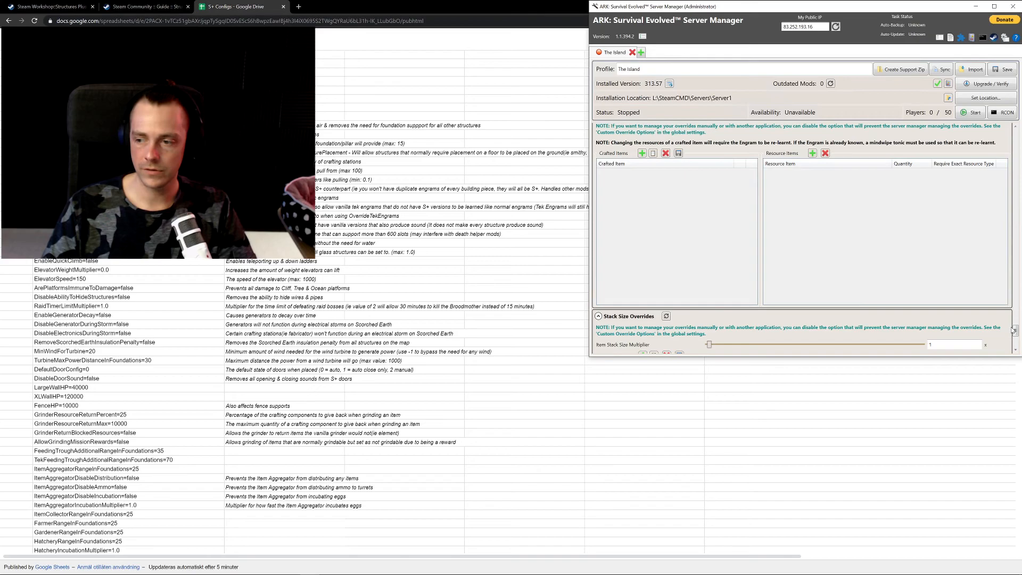
{"action": "left_click_drag", "start_coordinate": [1016, 336], "coordinate": [1018, 352]}
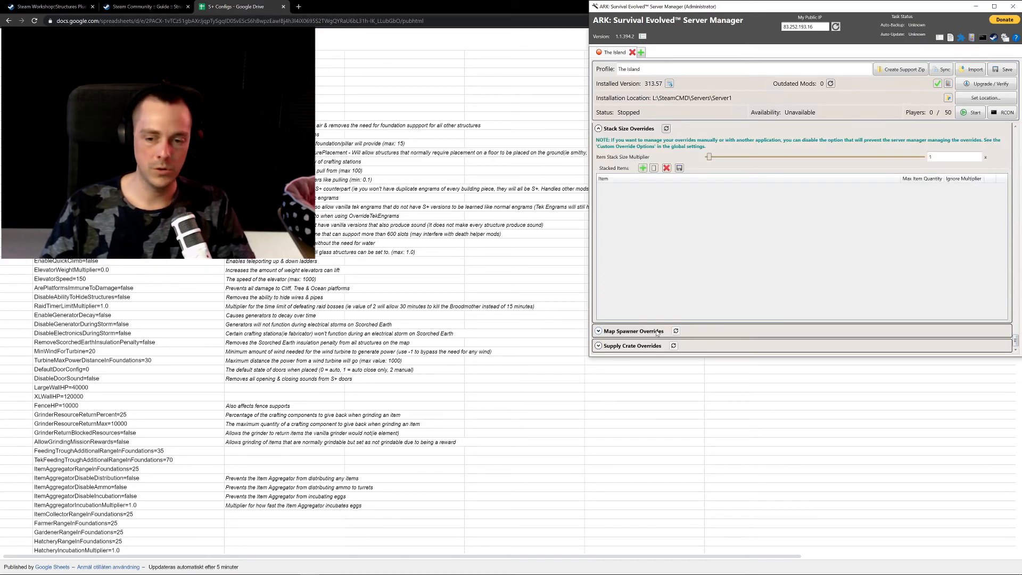
{"action": "left_click", "coordinate": [598, 331]}
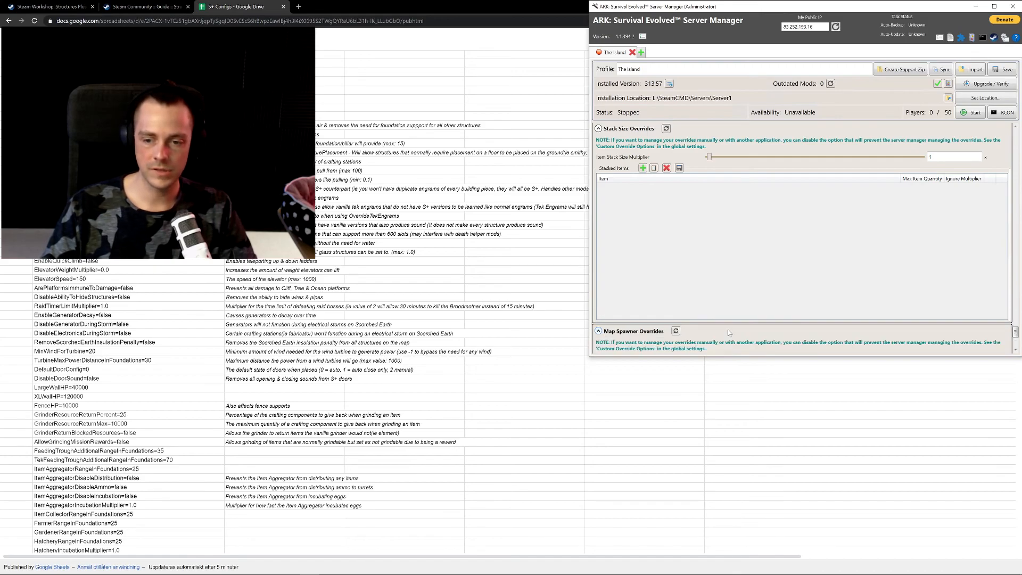
{"action": "scroll", "coordinate": [1014, 334], "scroll_direction": "down", "scroll_amount": 3}
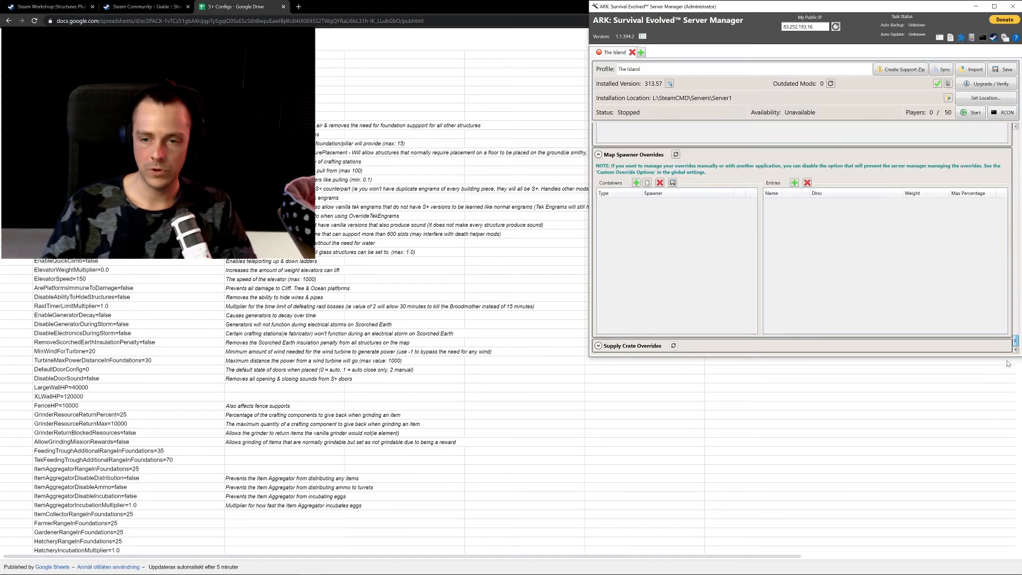
{"action": "left_click", "coordinate": [599, 347]}
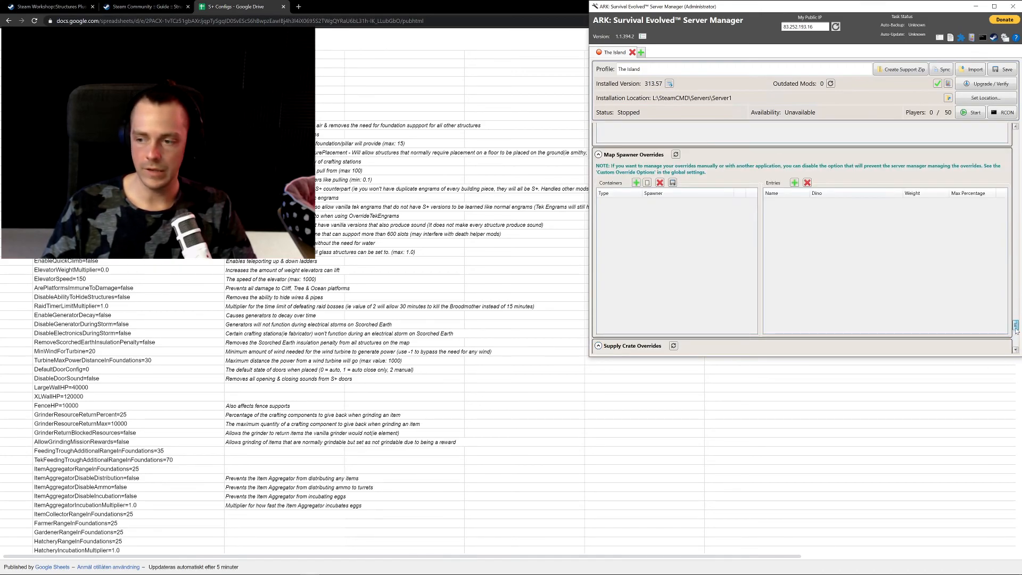
{"action": "left_click_drag", "start_coordinate": [1016, 326], "coordinate": [1015, 360]}
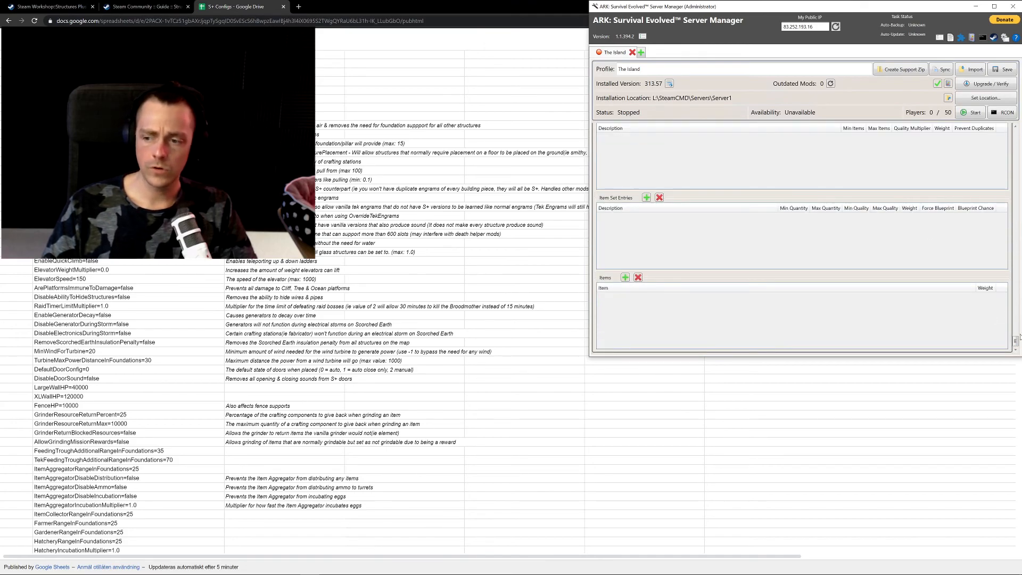
Enable Force mod file downloads and Force mod file copying in the global settings, and close the settings window
{"action": "left_click_drag", "start_coordinate": [1017, 339], "coordinate": [1017, 126]}
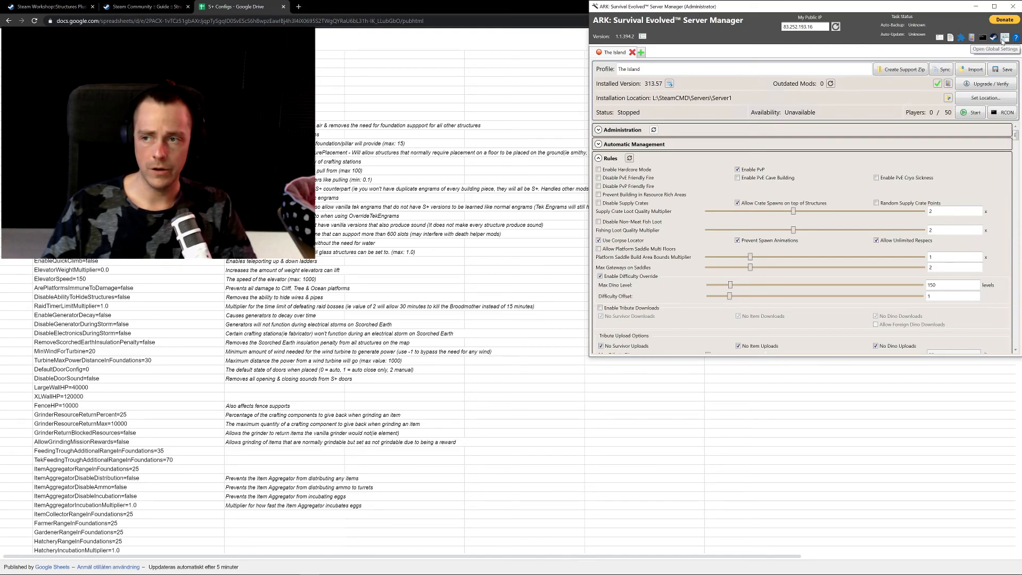
{"action": "left_click", "coordinate": [1004, 38]}
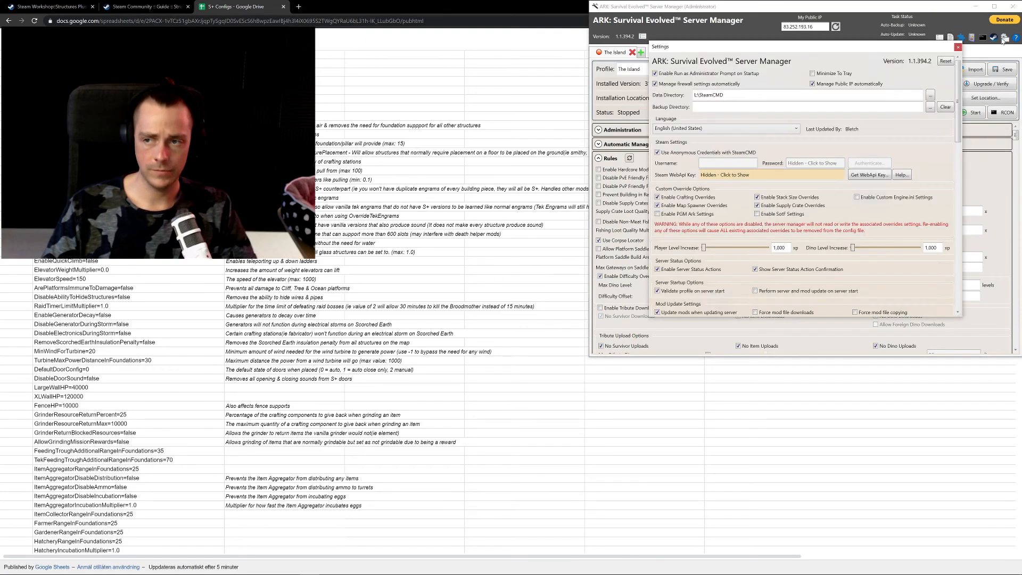
{"action": "left_click_drag", "start_coordinate": [894, 51], "coordinate": [655, 67]}
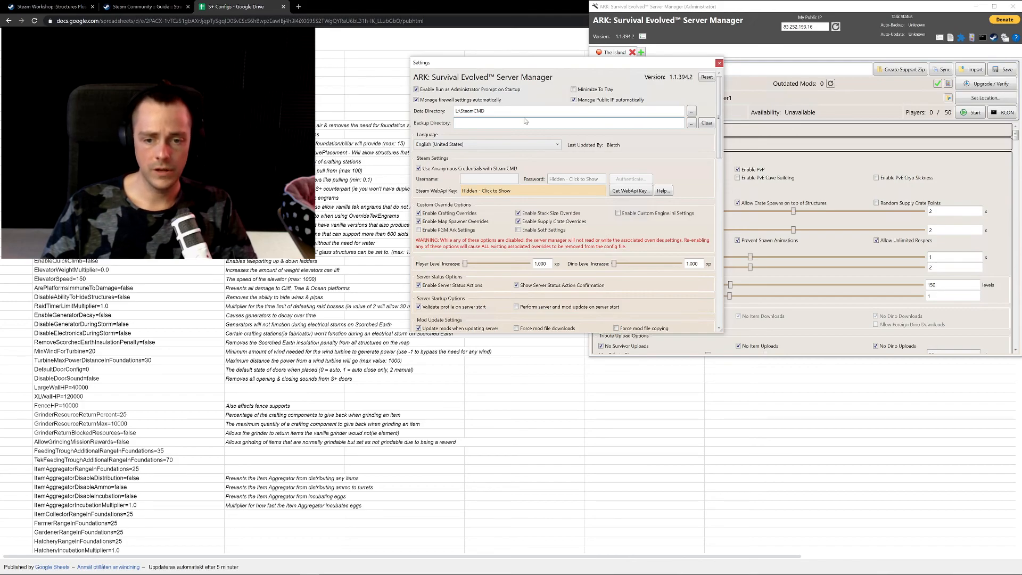
{"action": "scroll", "coordinate": [700, 186], "scroll_direction": "down", "scroll_amount": 3}
{"action": "scroll", "coordinate": [700, 185], "scroll_direction": "down", "scroll_amount": 1}
{"action": "scroll", "coordinate": [701, 188], "scroll_direction": "down", "scroll_amount": 1}
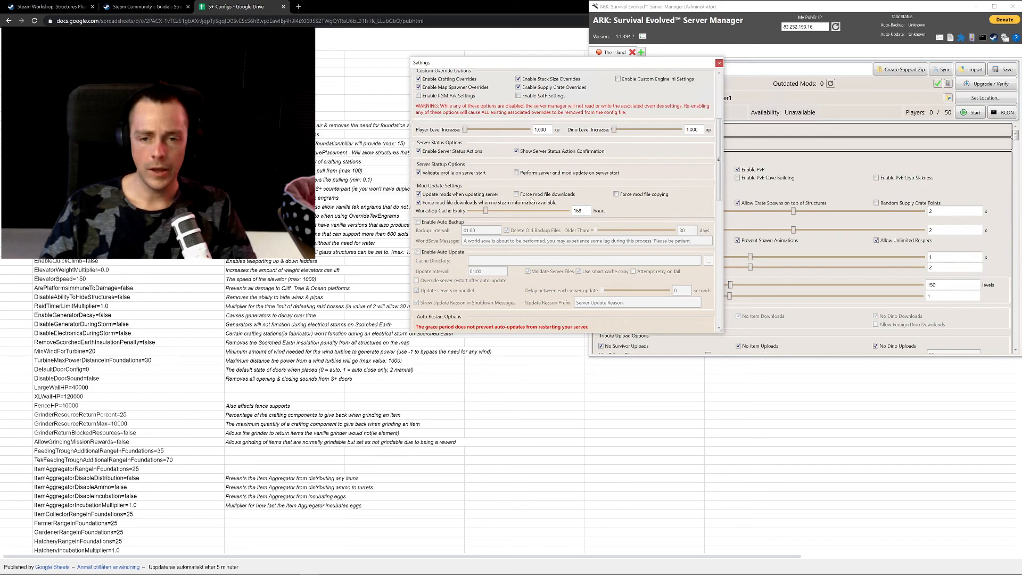
{"action": "left_click", "coordinate": [524, 195]}
{"action": "left_click", "coordinate": [619, 194]}
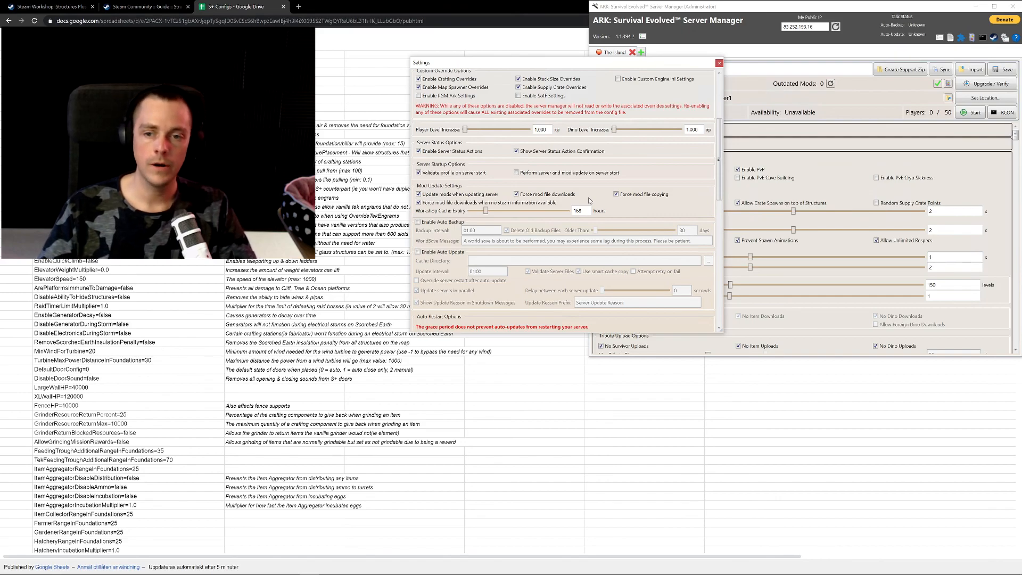
{"action": "scroll", "coordinate": [703, 184], "scroll_direction": "down", "scroll_amount": 5}
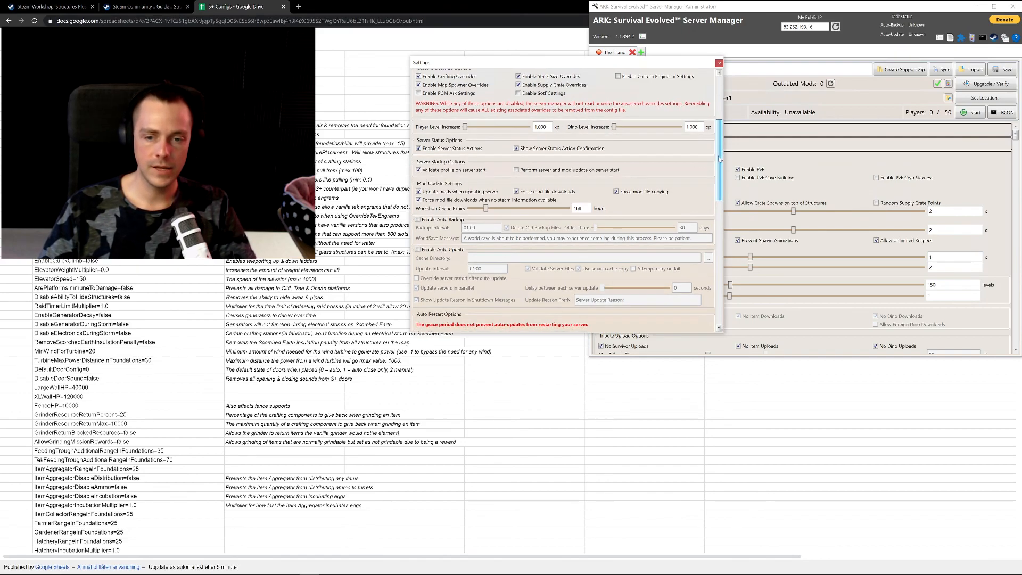
{"action": "scroll", "coordinate": [707, 201], "scroll_direction": "down", "scroll_amount": 7}
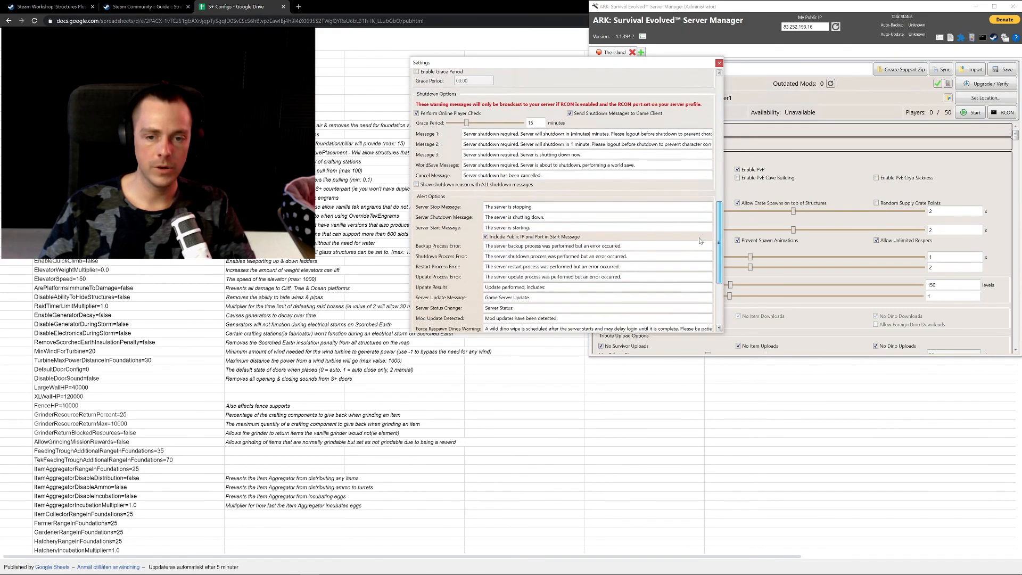
{"action": "scroll", "coordinate": [700, 271], "scroll_direction": "down", "scroll_amount": 3}
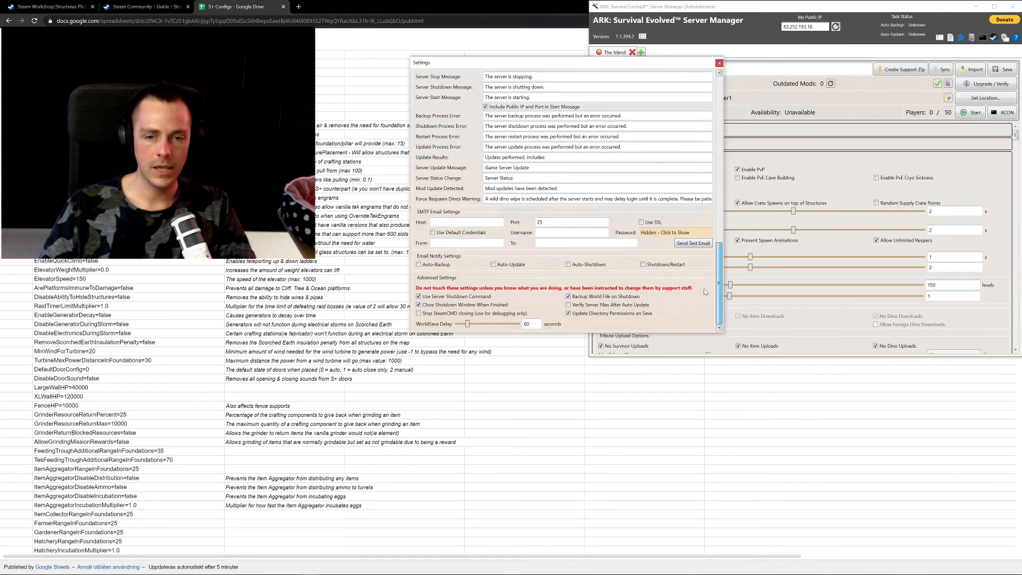
{"action": "scroll", "coordinate": [706, 284], "scroll_direction": "up", "scroll_amount": 15}
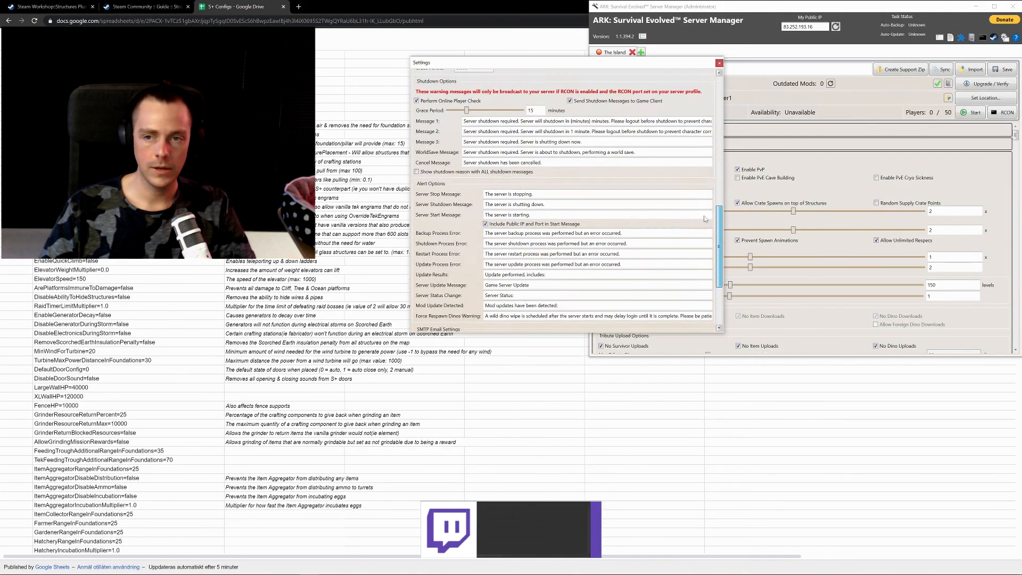
{"action": "left_click", "coordinate": [719, 63]}
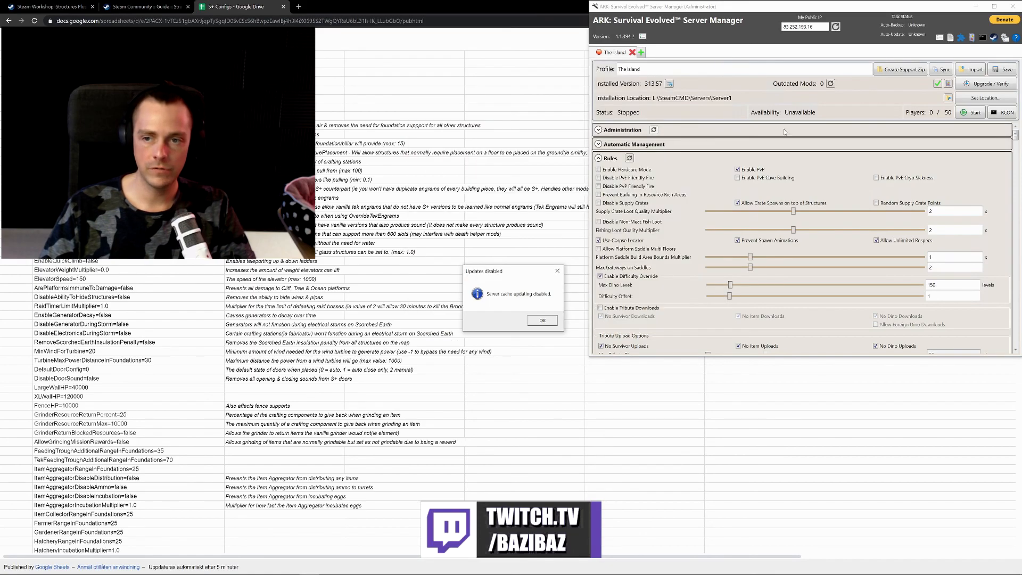
{"action": "left_click", "coordinate": [542, 323]}
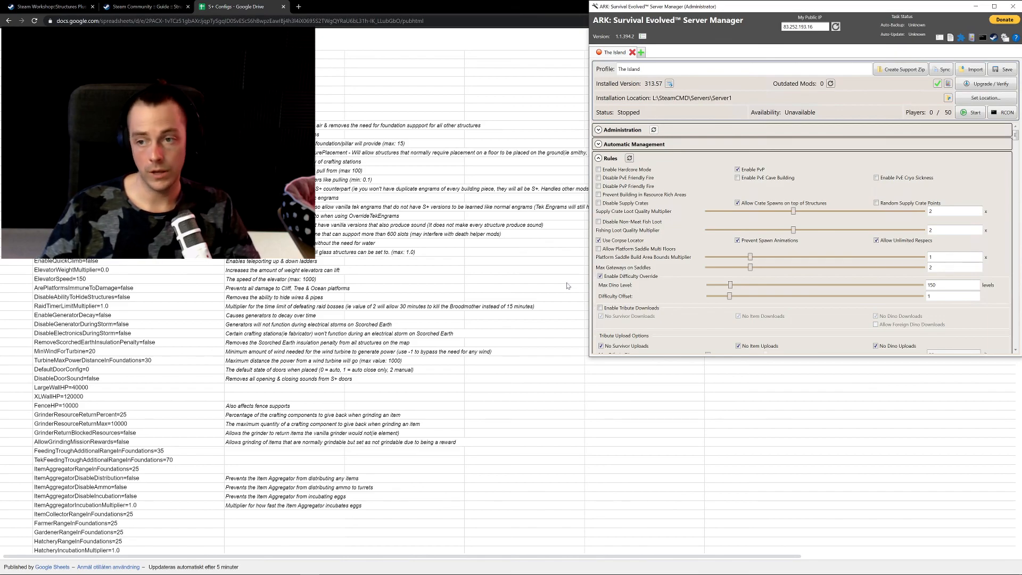
Open the server's Administration settings
{"action": "left_click", "coordinate": [598, 130]}
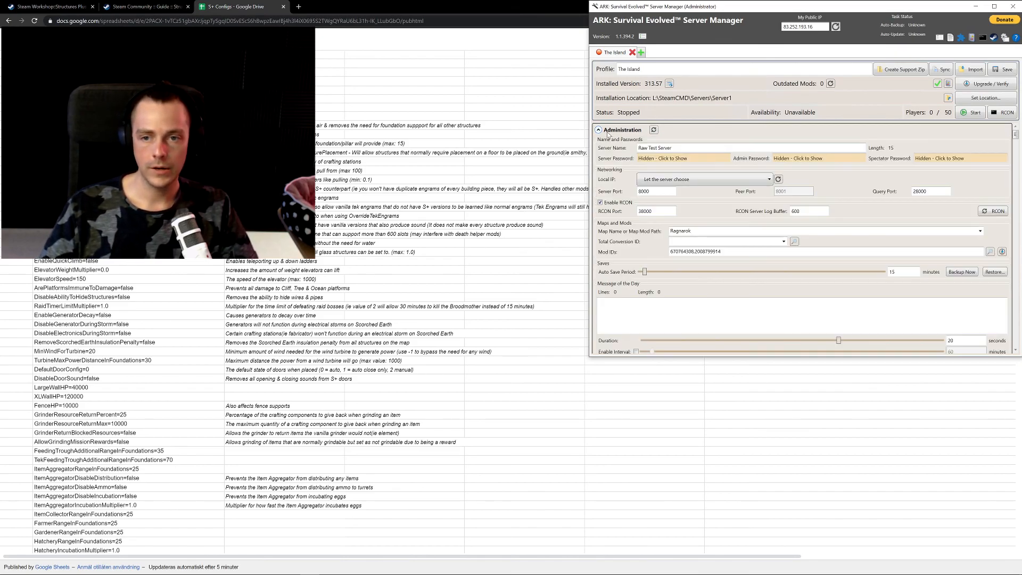